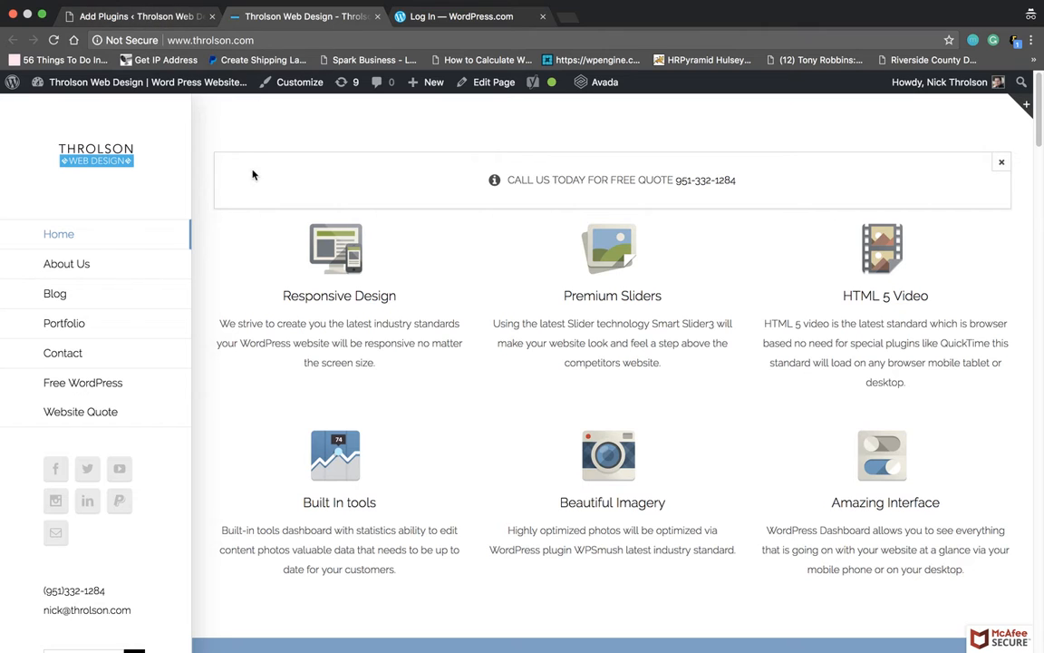
- Install the WooCommerce plugin from the popular plugins in the site's admin area, skipping the restore point
left_click(104, 17)
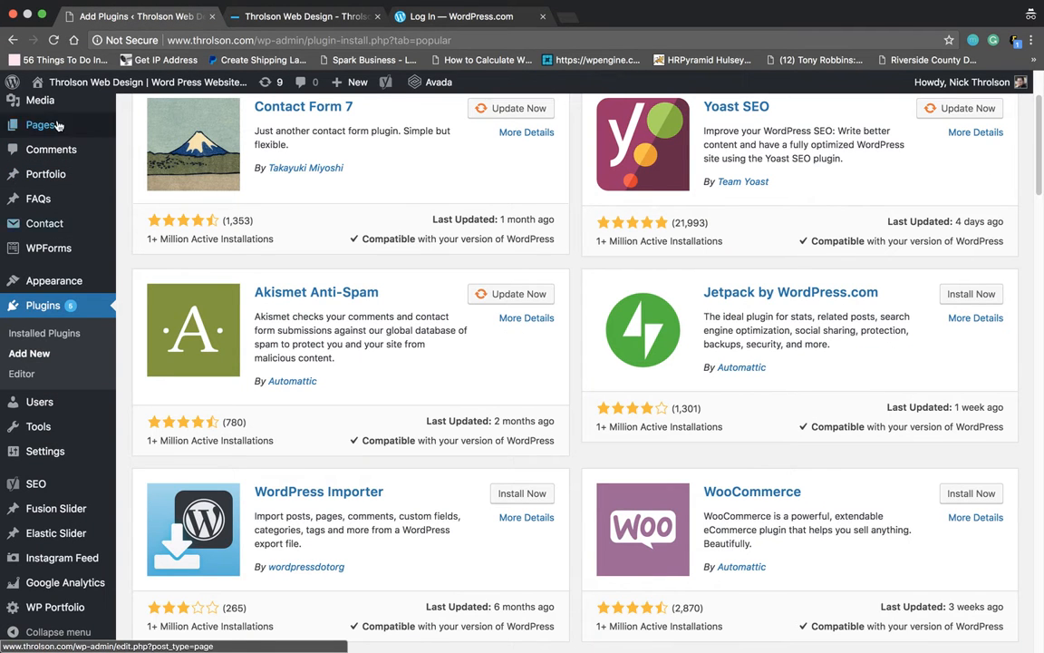
scroll(63, 231, "up", 3)
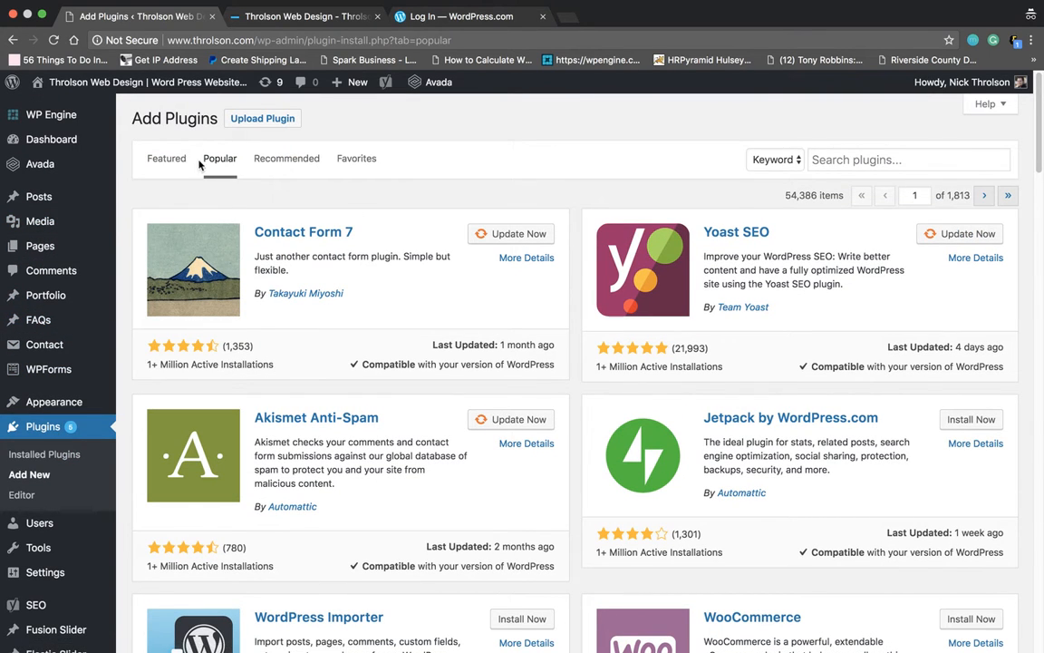
scroll(634, 388, "down", 3)
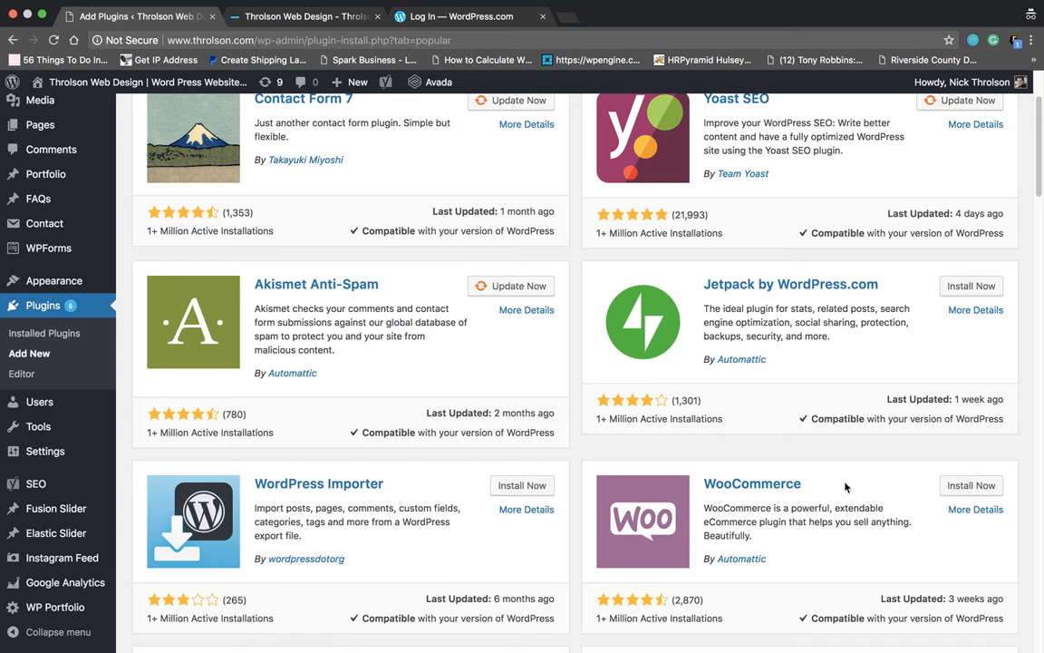
left_click(970, 485)
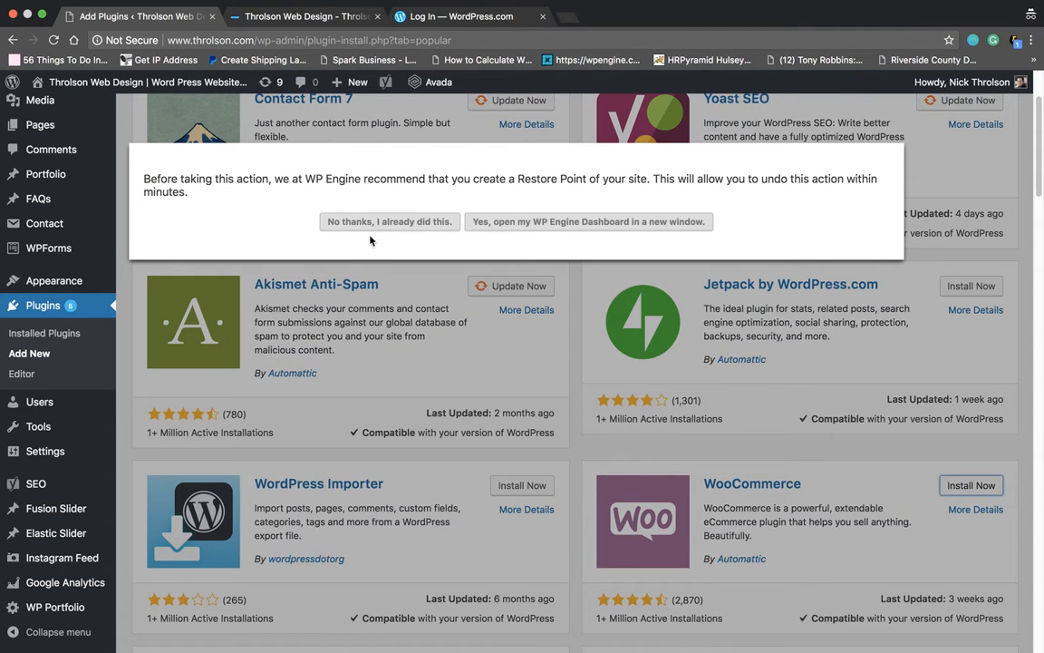
left_click(371, 222)
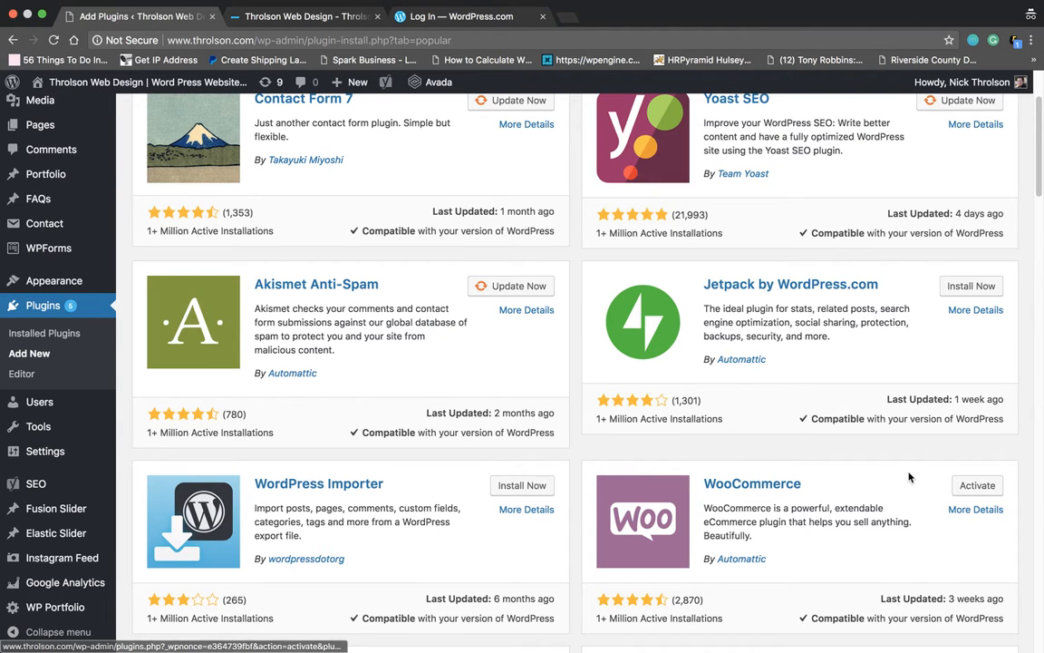
- Try to activate WooCommerce from the Add Plugins page, declining the restore point each time
left_click(966, 489)
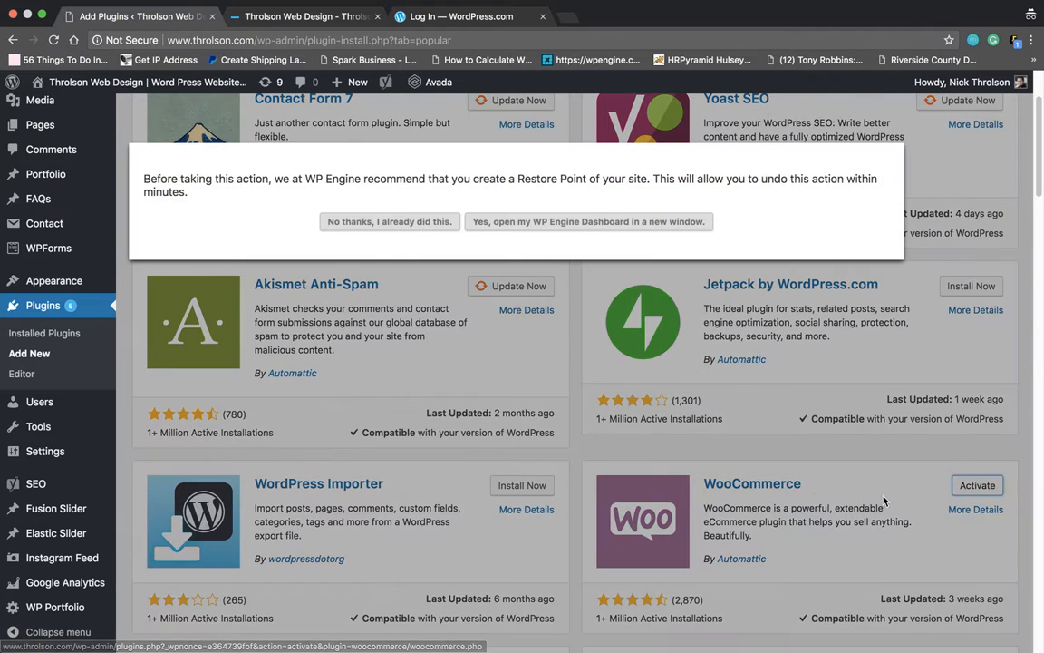
left_click(390, 222)
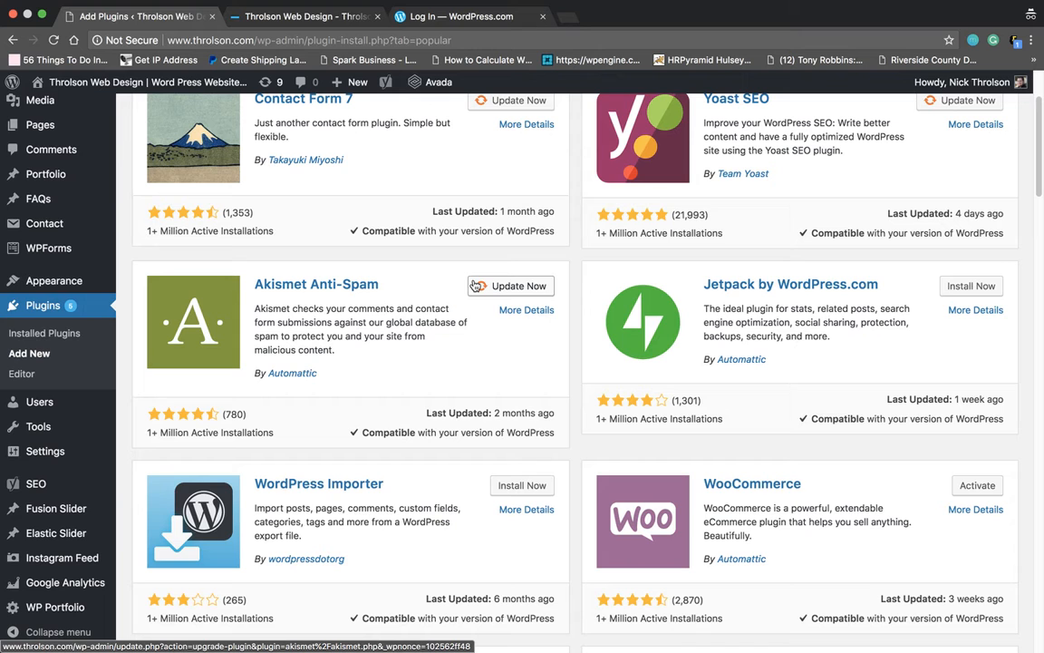
left_click(977, 485)
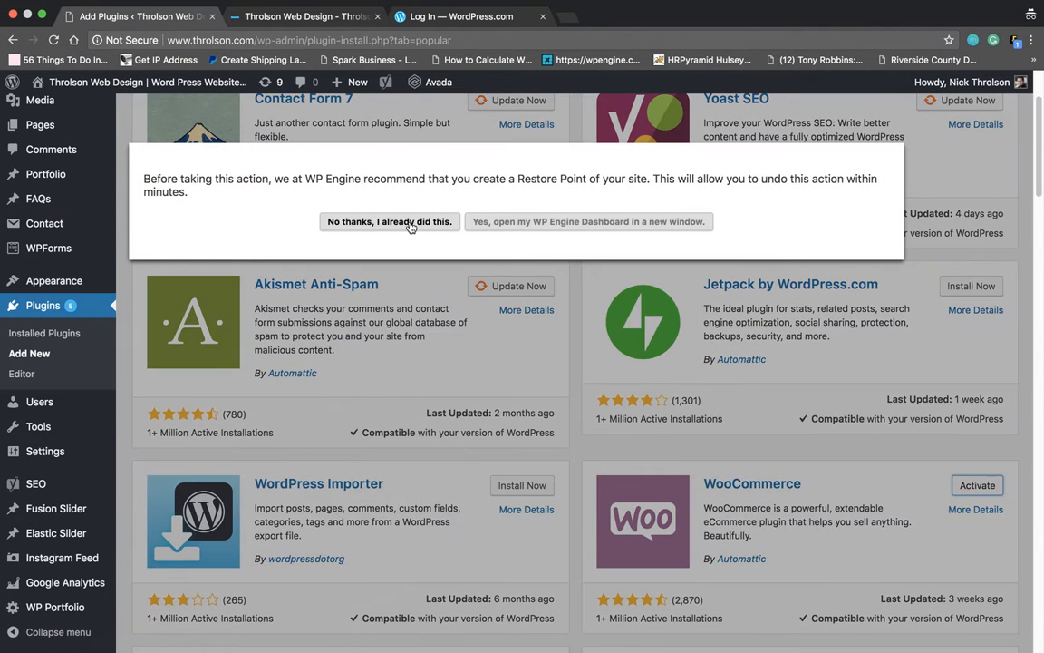
left_click(390, 226)
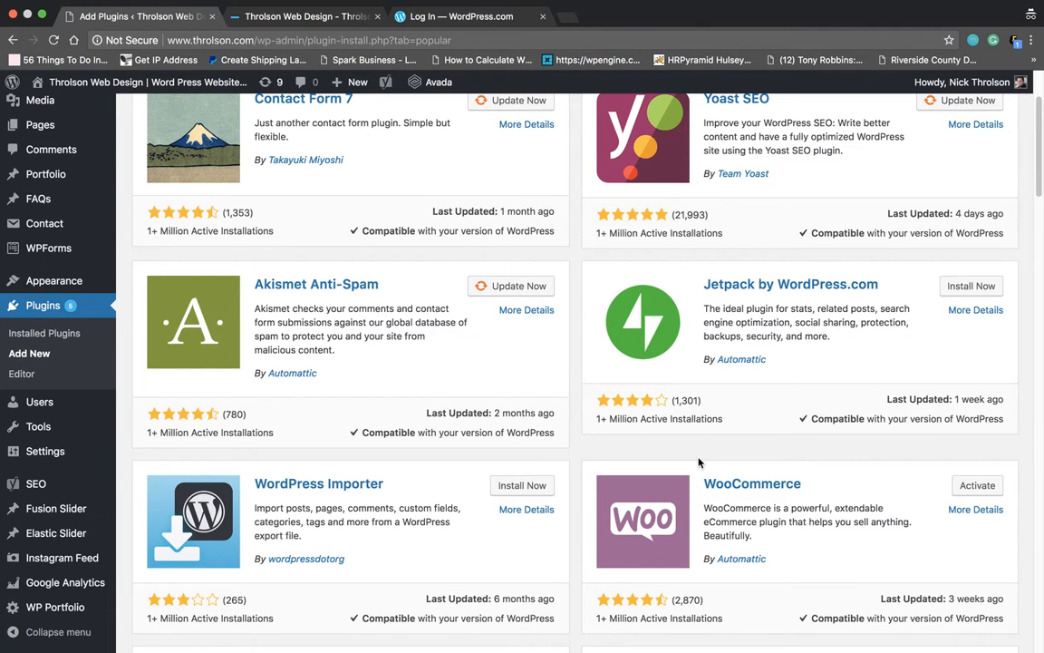
scroll(697, 462, "up", 3)
scroll(702, 461, "down", 3)
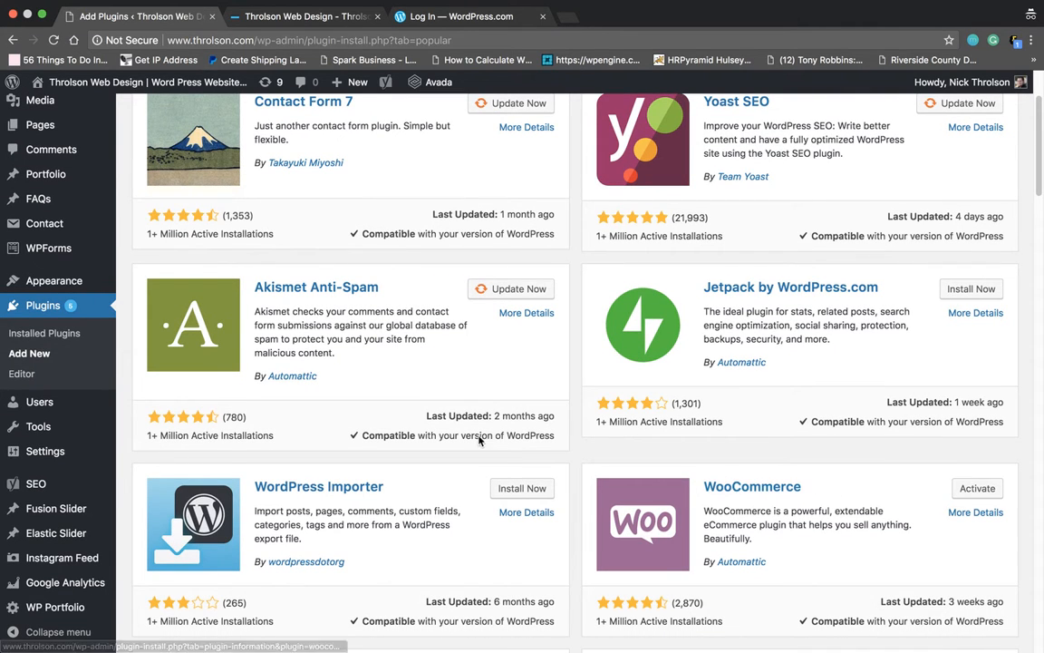
left_click(974, 490)
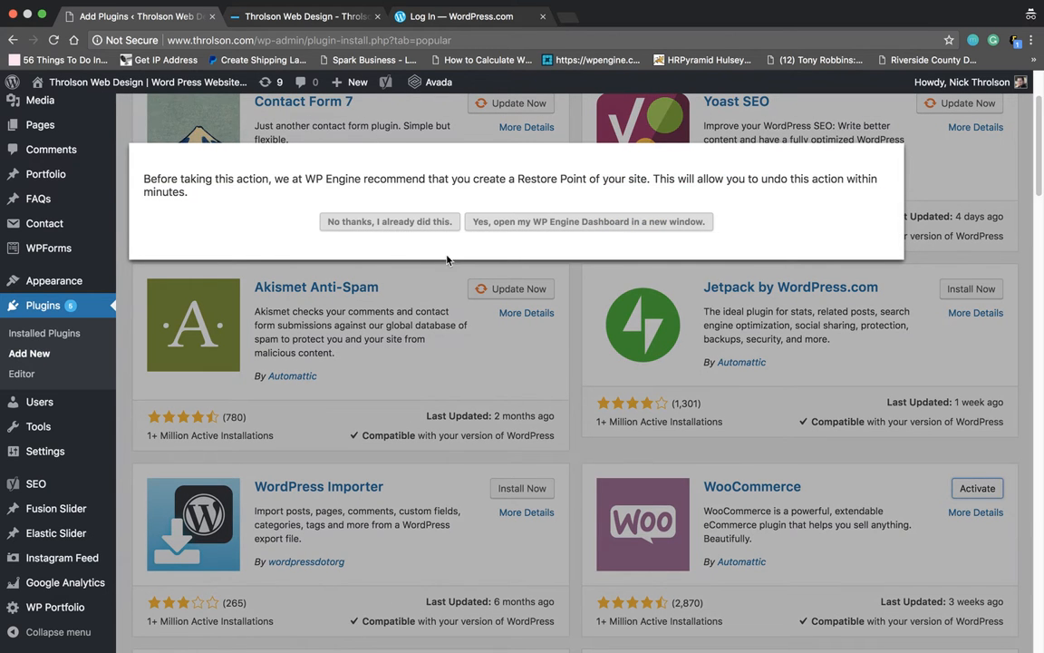
left_click(409, 222)
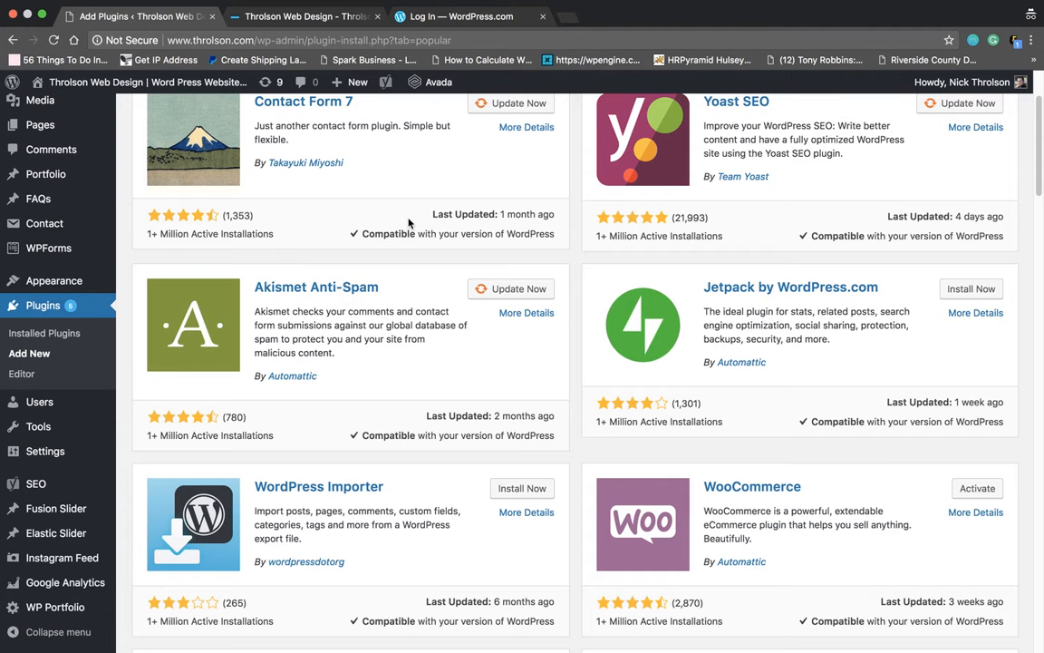
- Update all plugins that have new versions available, skipping the restore point
left_click(272, 82)
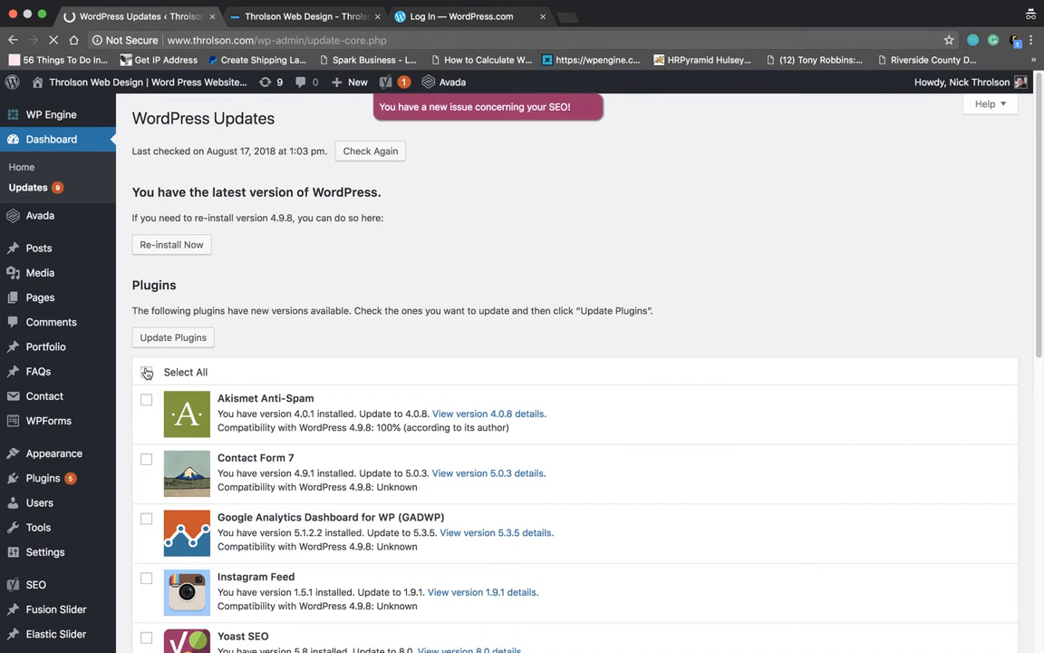
left_click(146, 372)
left_click(168, 341)
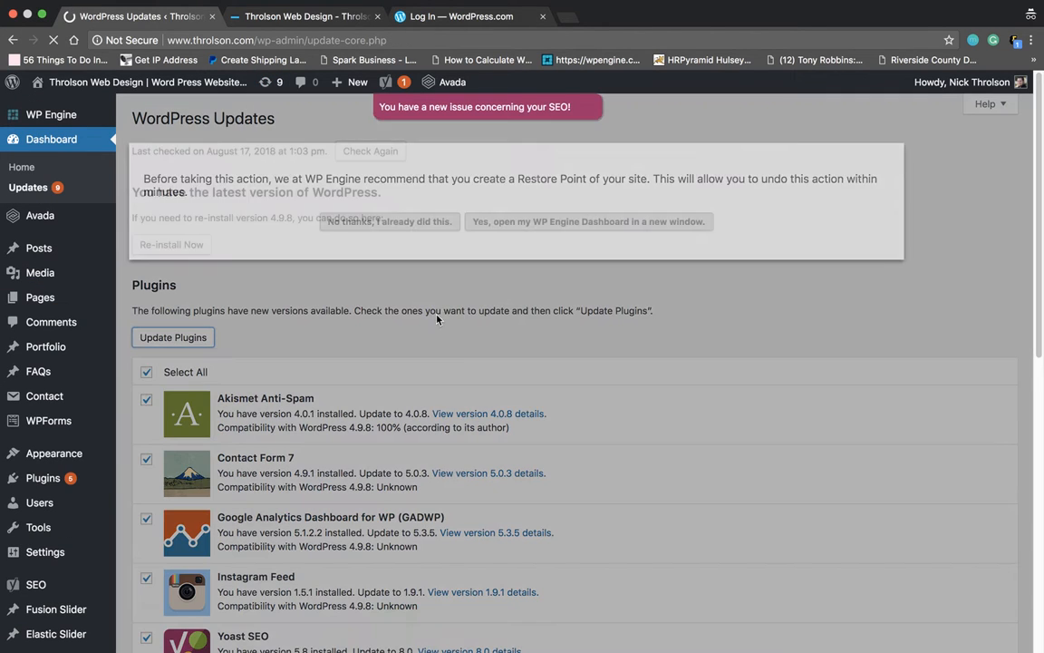
left_click(402, 224)
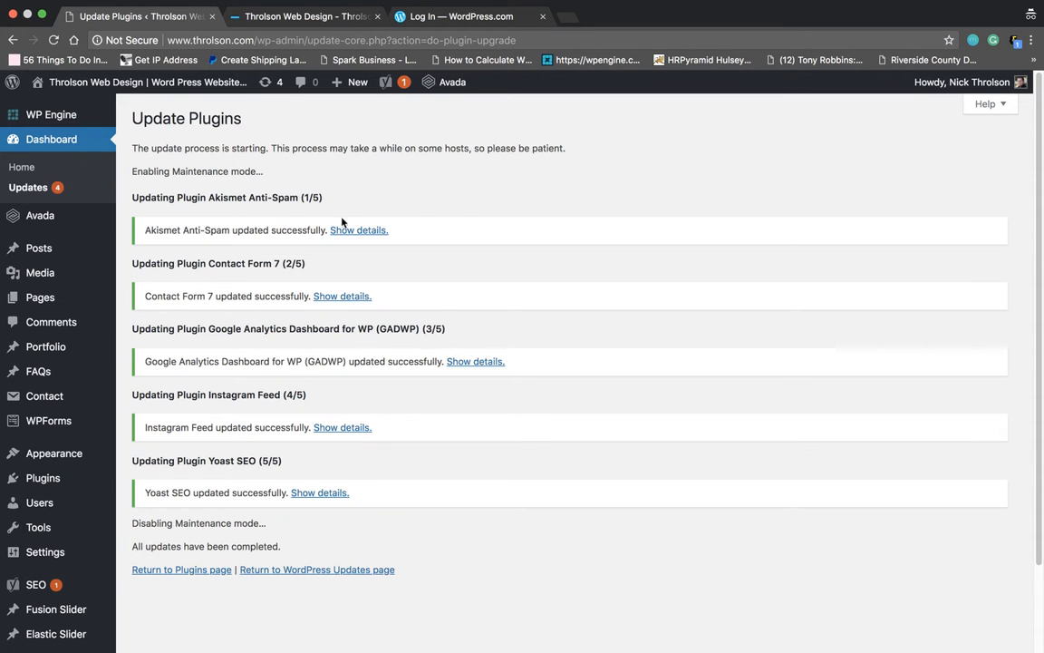
- Return to WordPress Updates, decline ExactMetrics usage tracking and dismiss the Akismet privacy notice
left_click(267, 82)
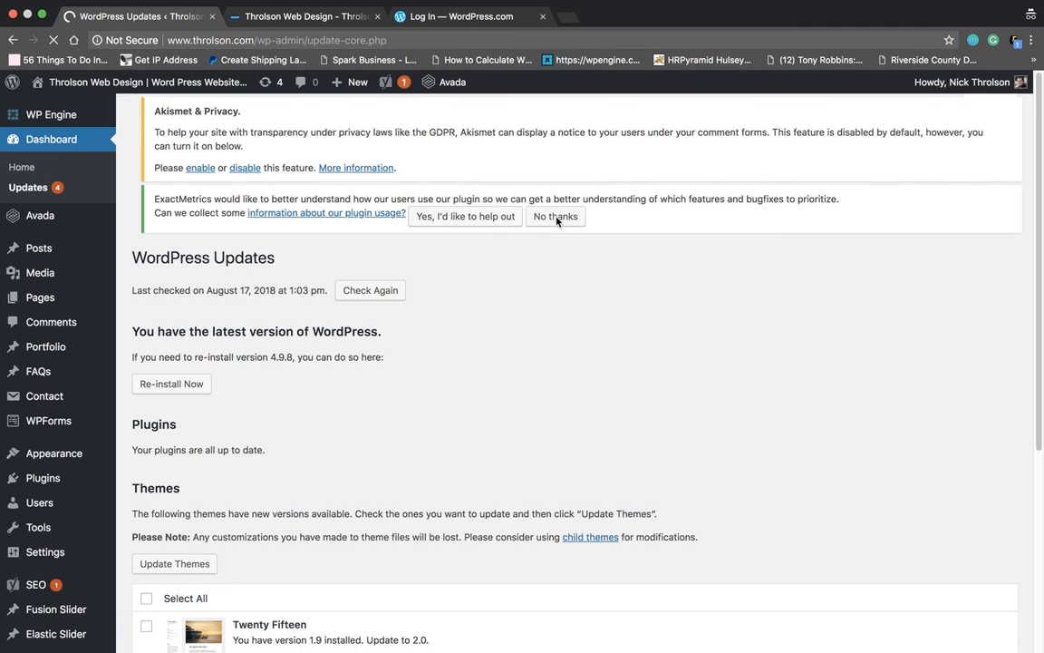
left_click(546, 261)
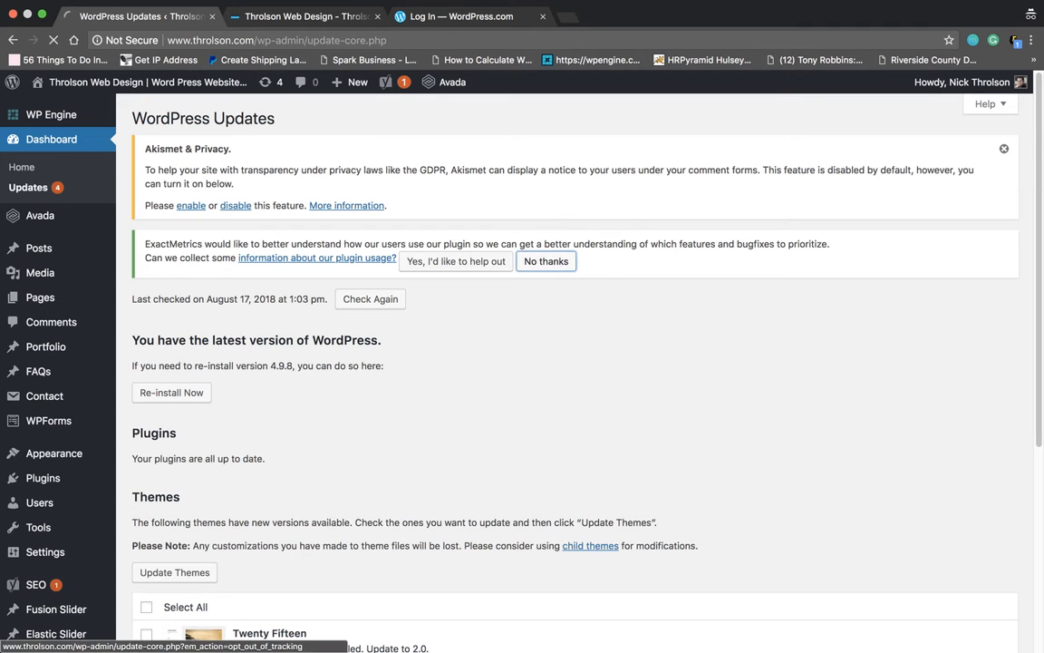
left_click(1003, 150)
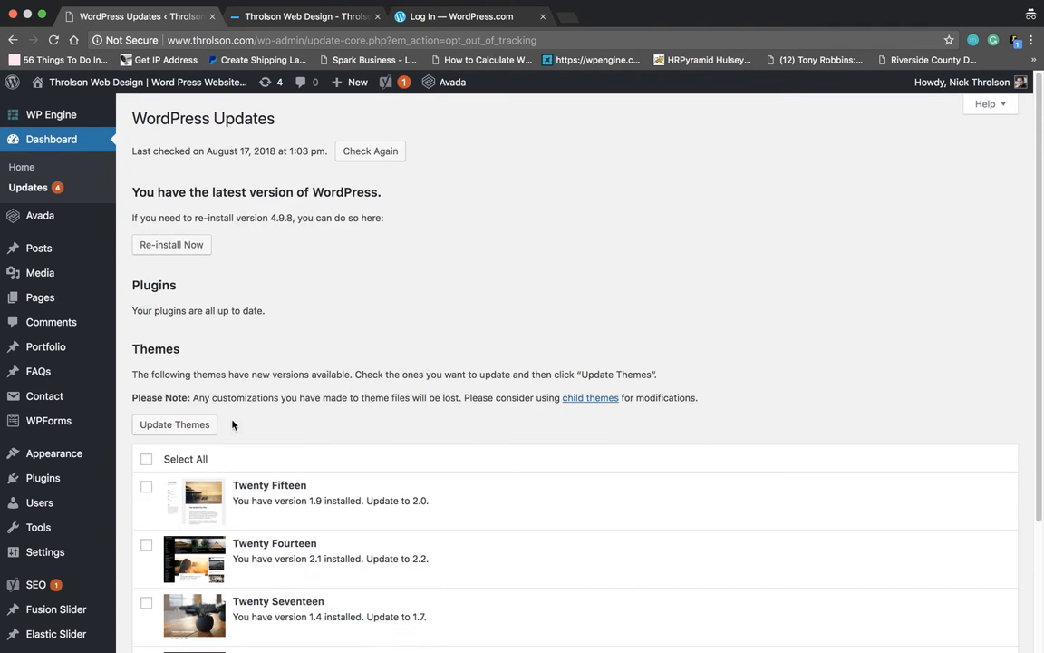
- Update all themes that have new versions, skipping the restore point, and dismiss the Akismet privacy notice
left_click(146, 458)
left_click(186, 428)
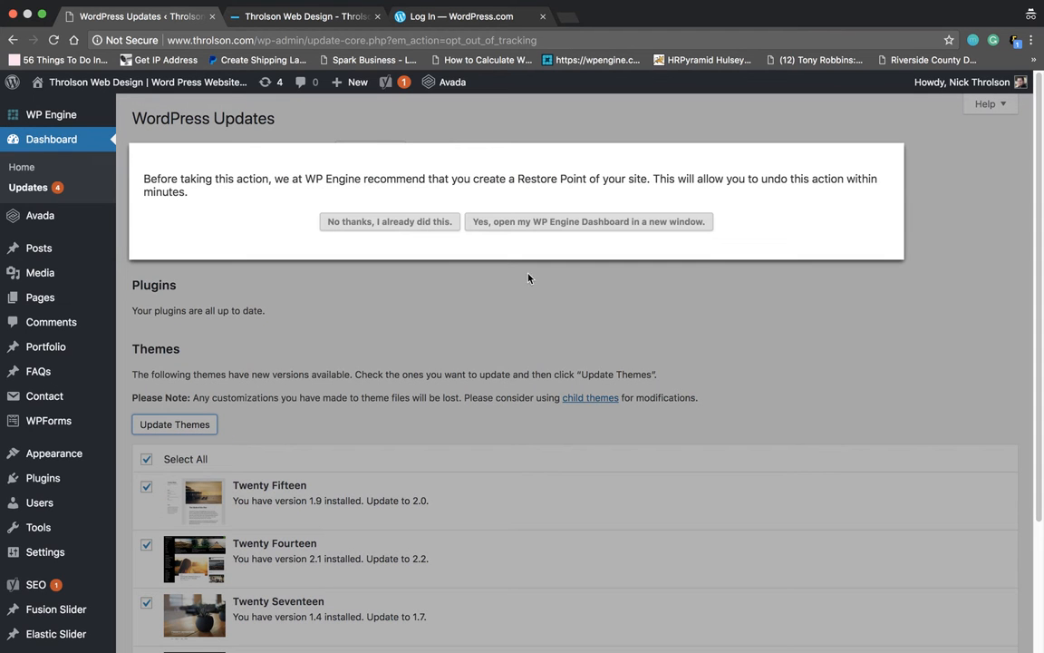
left_click(396, 220)
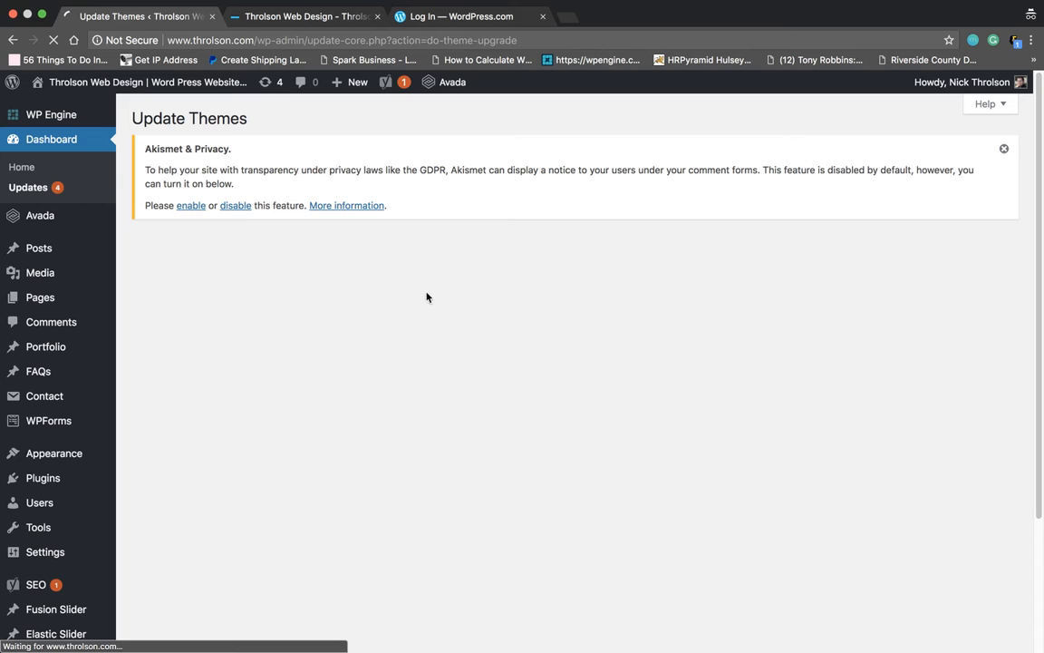
left_click(1003, 148)
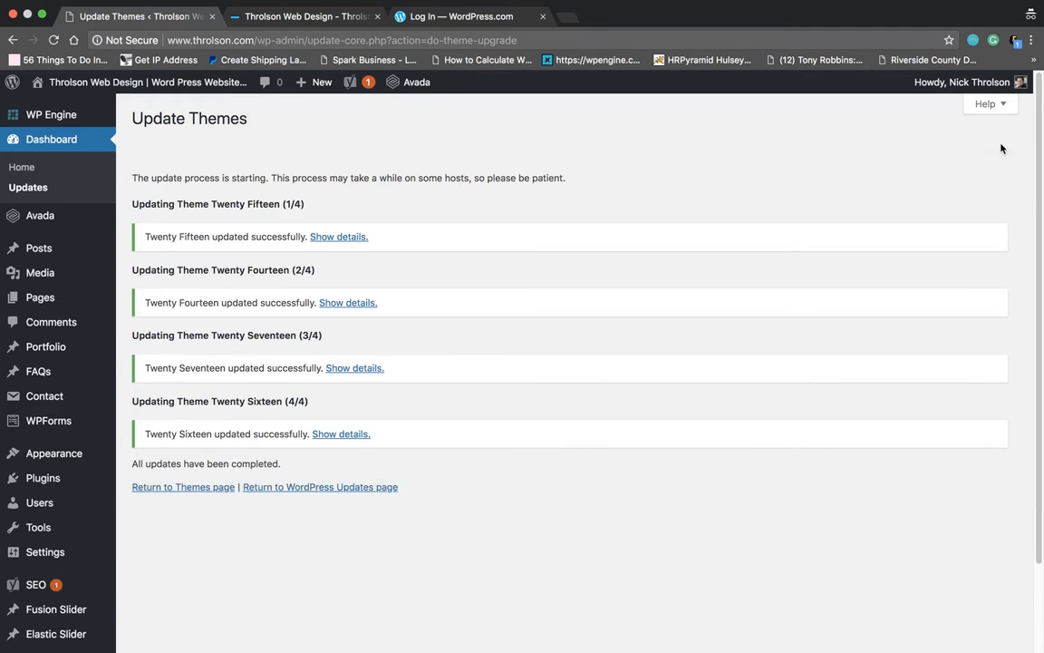
- Activate WooCommerce from the installed plugins list and run its store database update
scroll(135, 546, "down", 3)
mouse_move(95, 582)
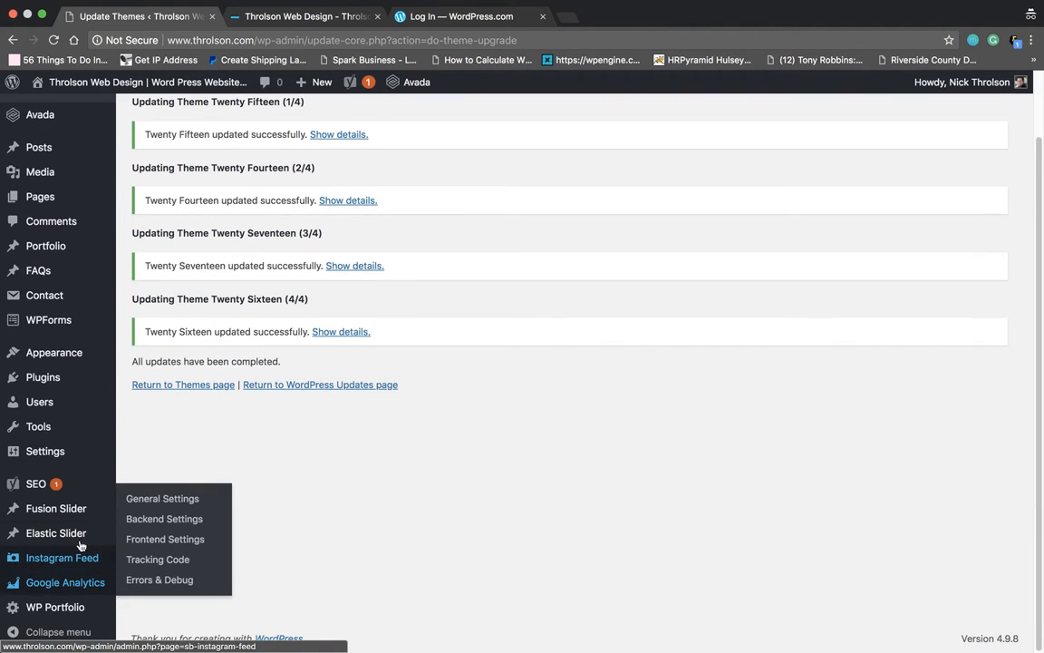
left_click(41, 377)
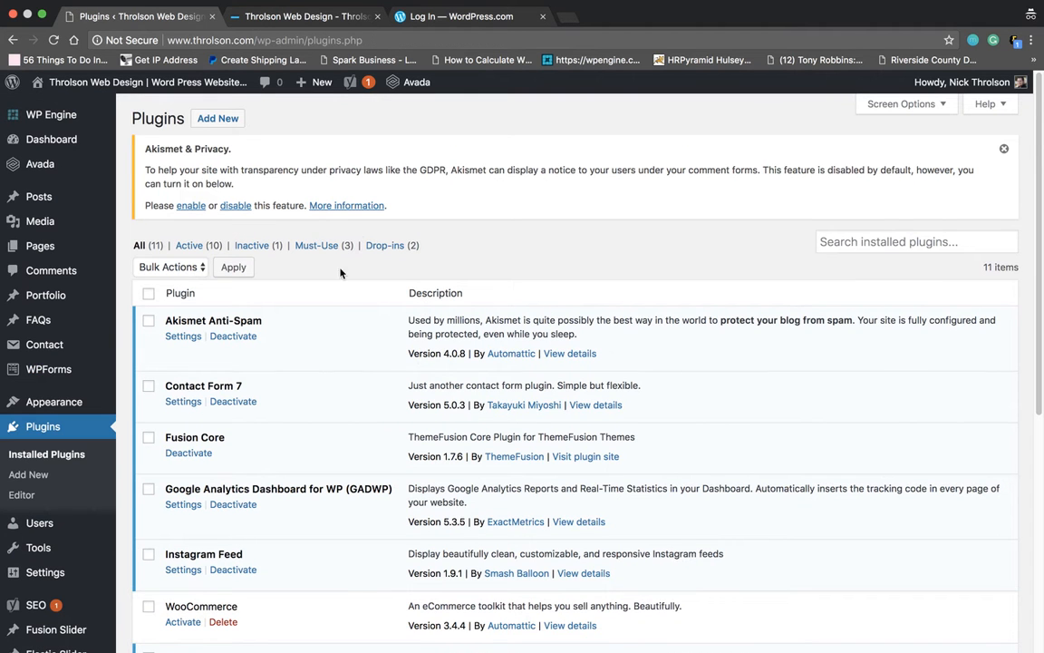
left_click(1003, 151)
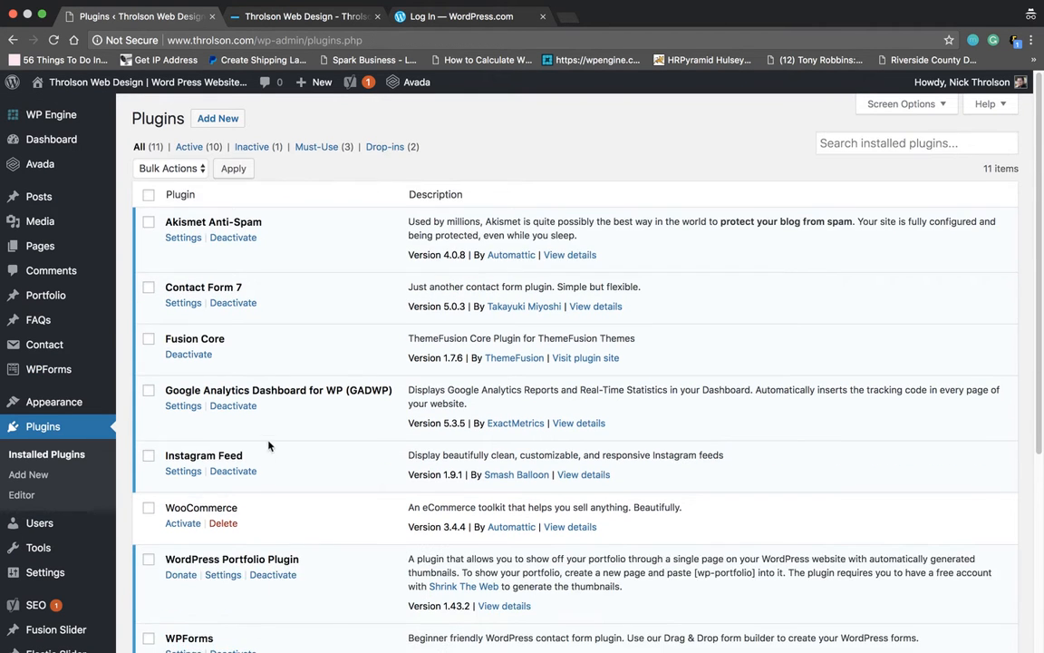
left_click(181, 523)
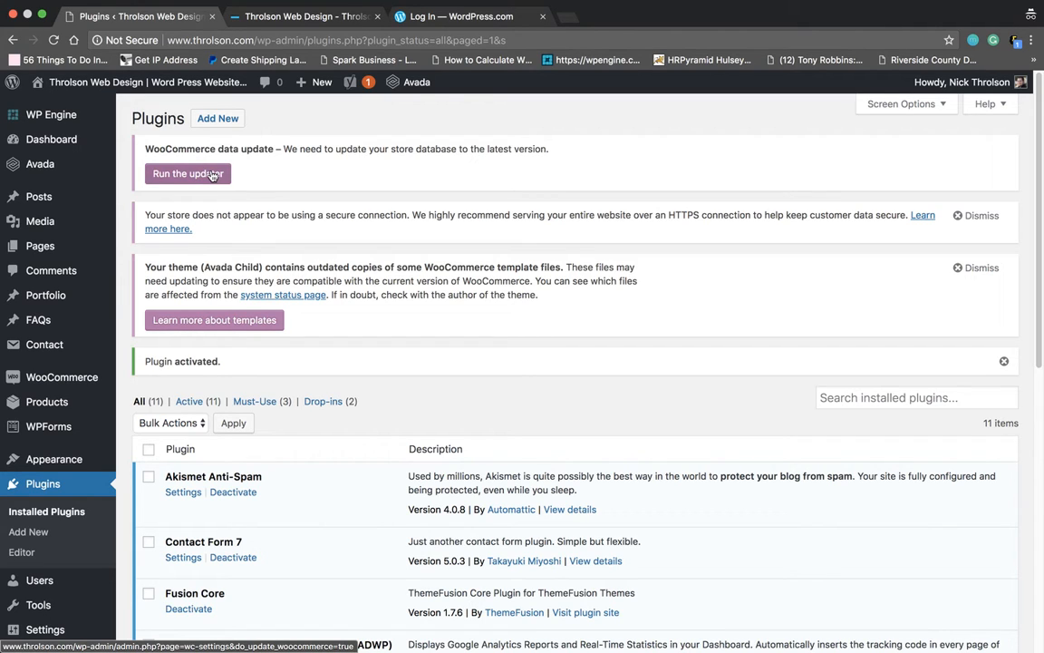
left_click(209, 174)
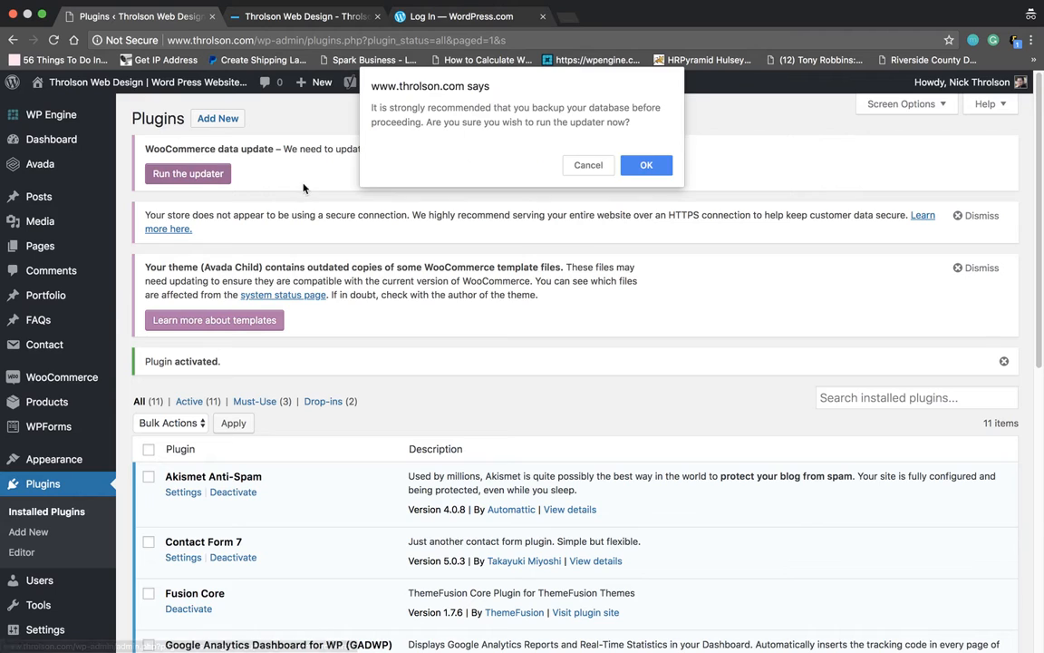
left_click(649, 166)
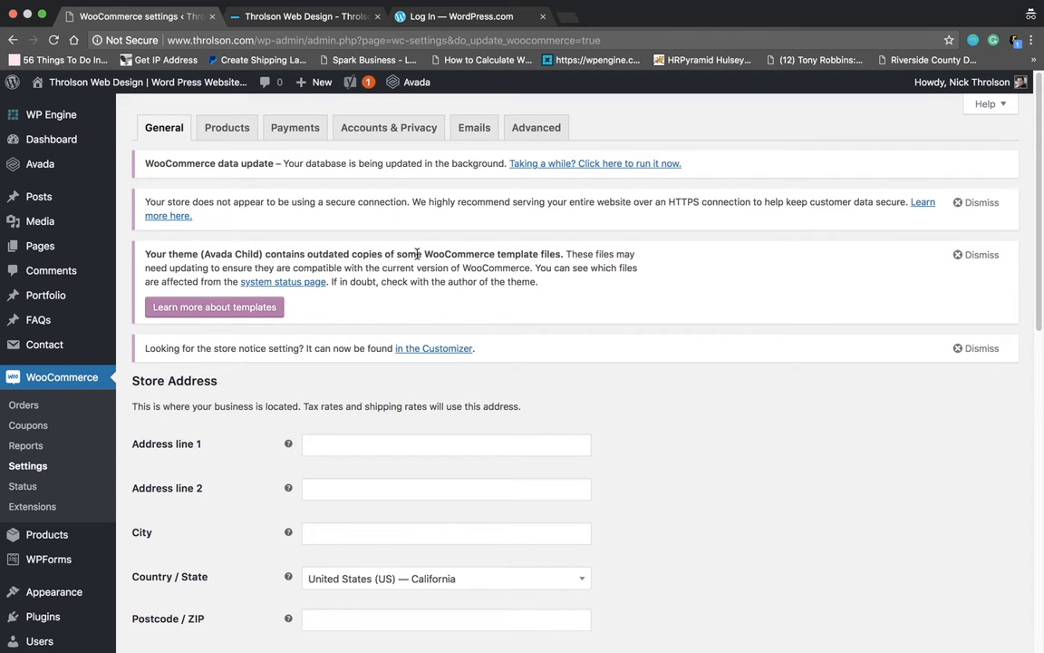
left_click_drag(200, 254, 604, 257)
left_click(550, 283)
left_click_drag(402, 201, 674, 218)
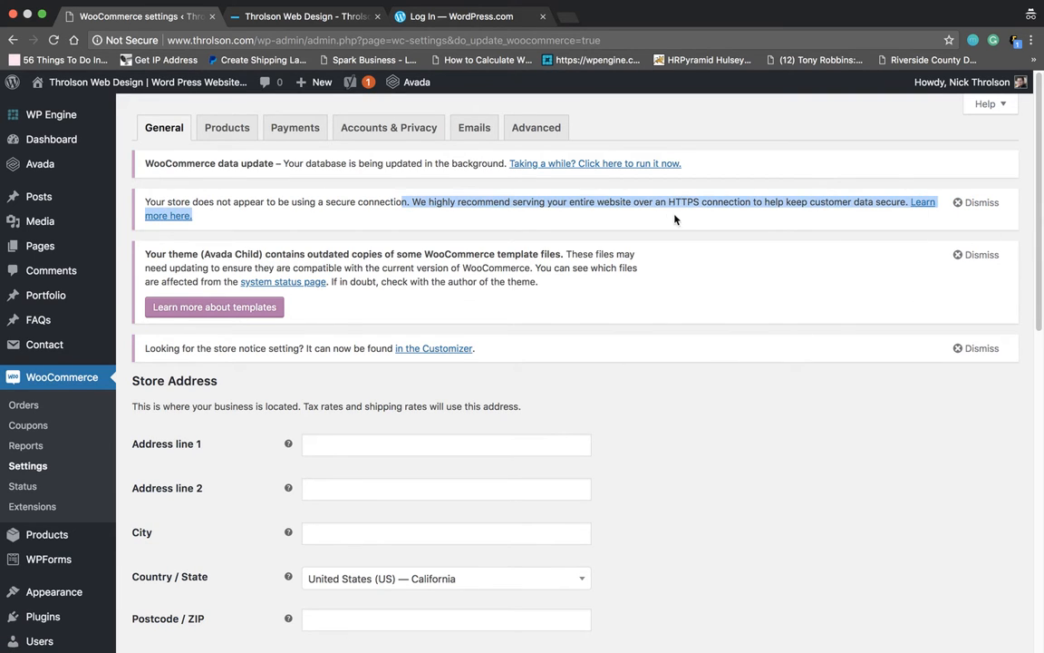
left_click(753, 217)
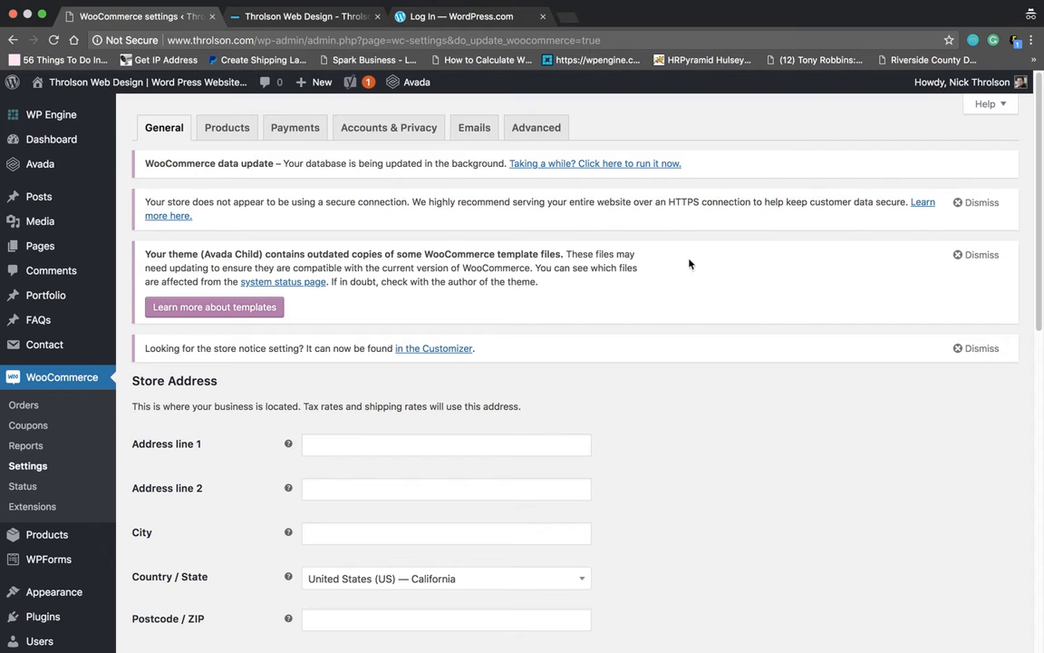
- Dismiss the WooCommerce notices about the insecure connection, the moved store notice setting and the outdated template files
left_click(986, 204)
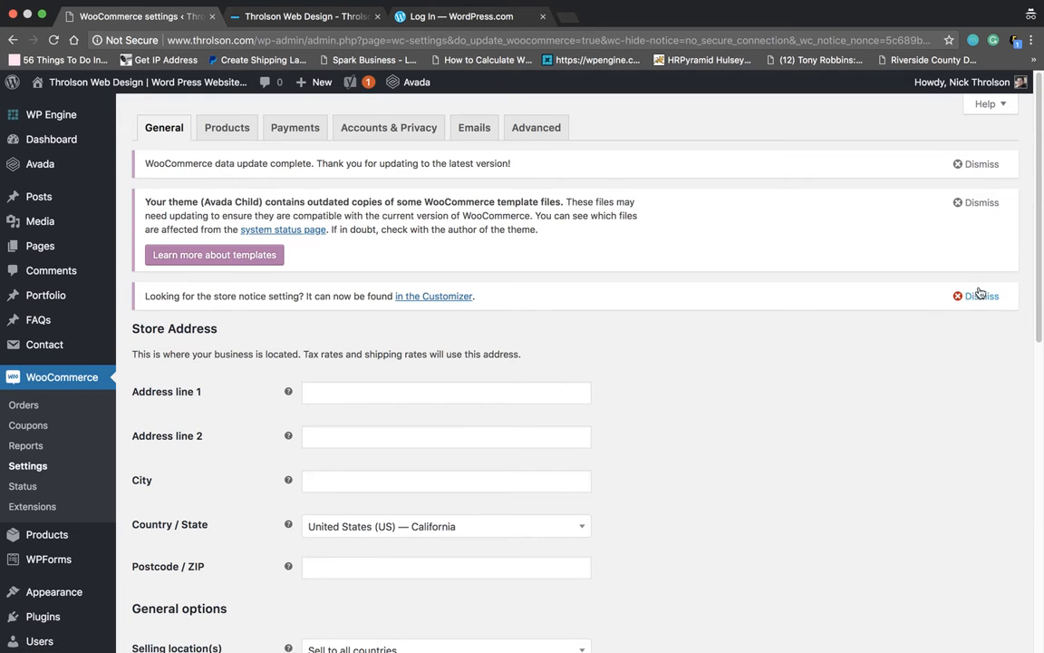
left_click(976, 296)
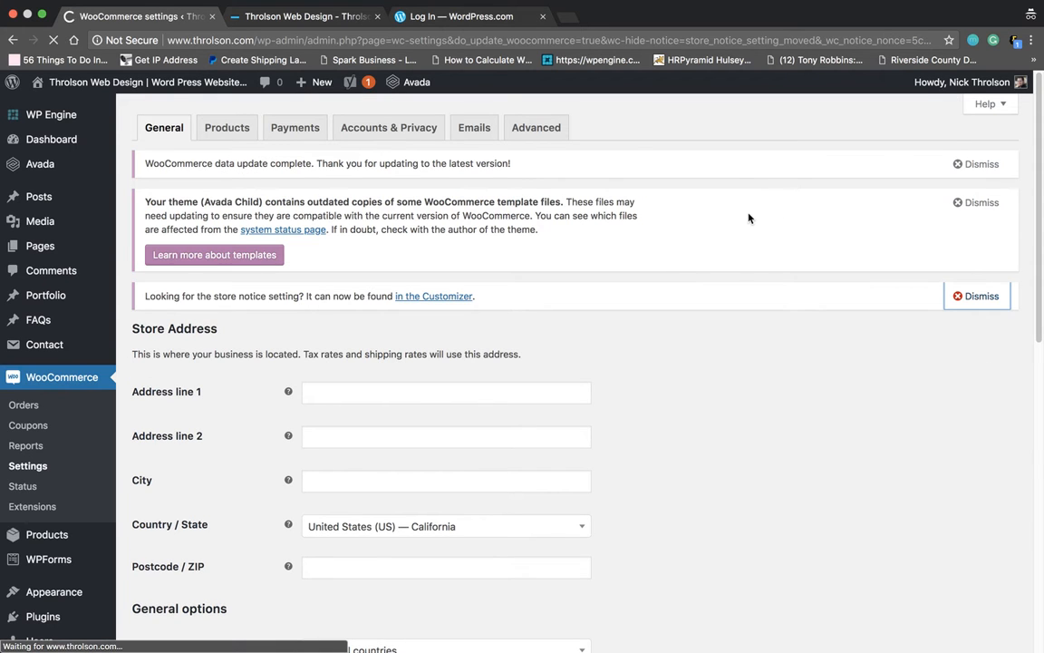
left_click(984, 207)
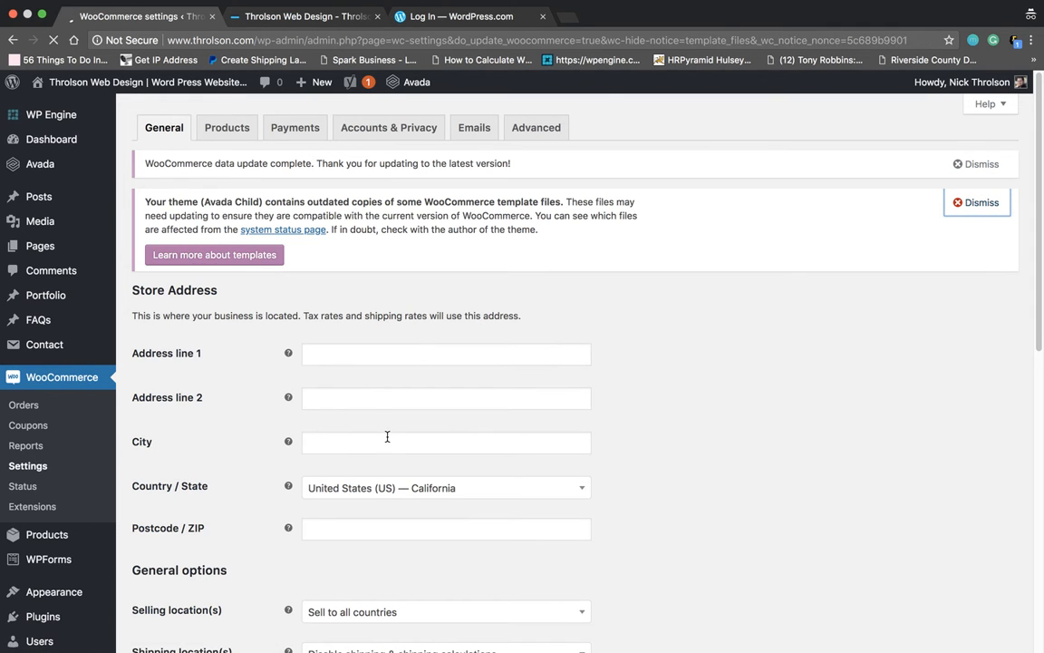
- Fill in the store's street address, city and postcode with the browser's saved address
scroll(388, 435, "down", 2)
scroll(430, 363, "up", 2)
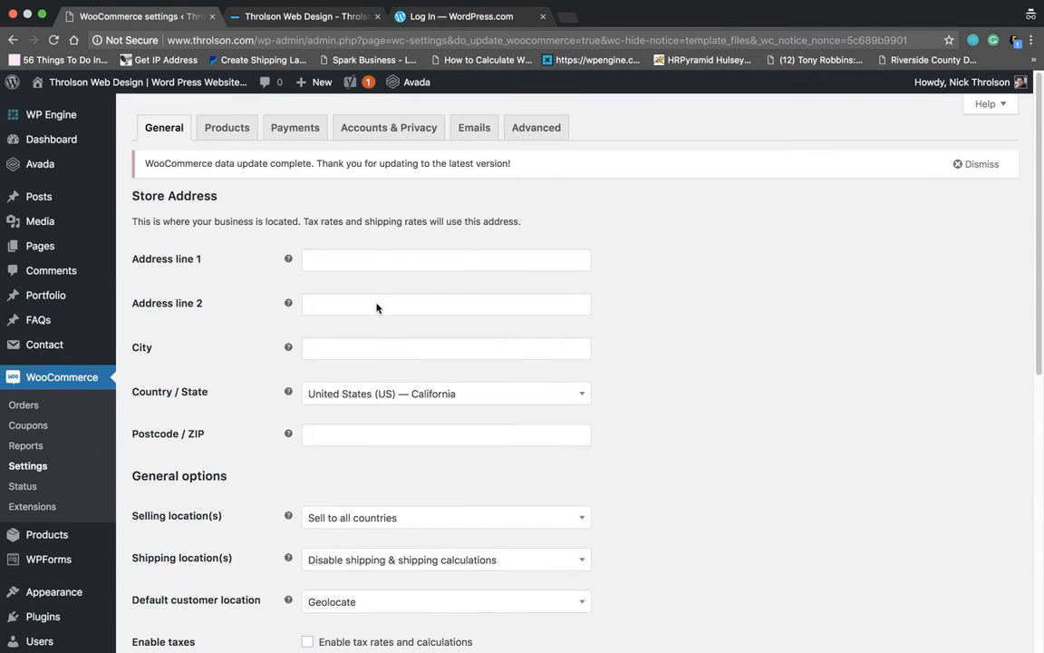
left_click(349, 264)
left_click(426, 278)
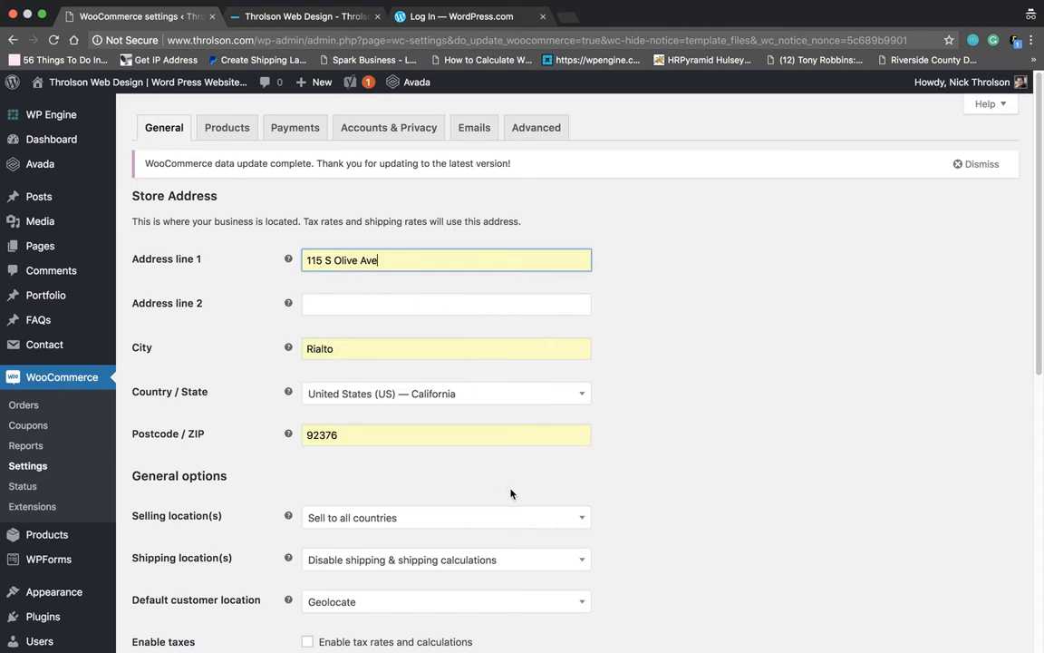
scroll(359, 456, "down", 2)
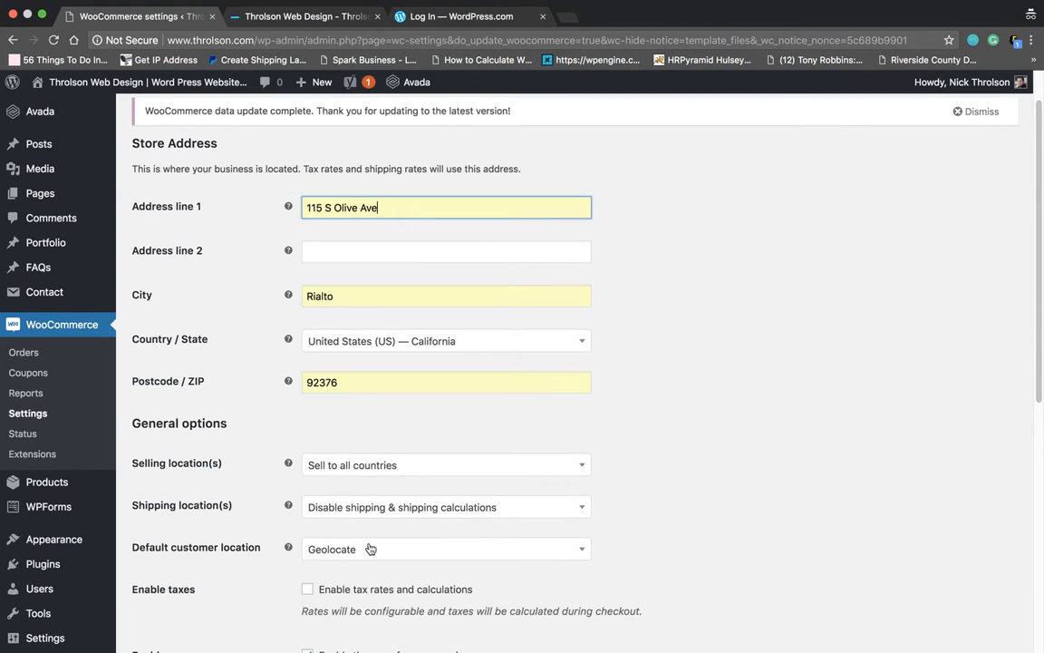
- Enable tax rates and calculations, and turn on sequential calculation of coupon discounts in the general options
scroll(346, 542, "down", 3)
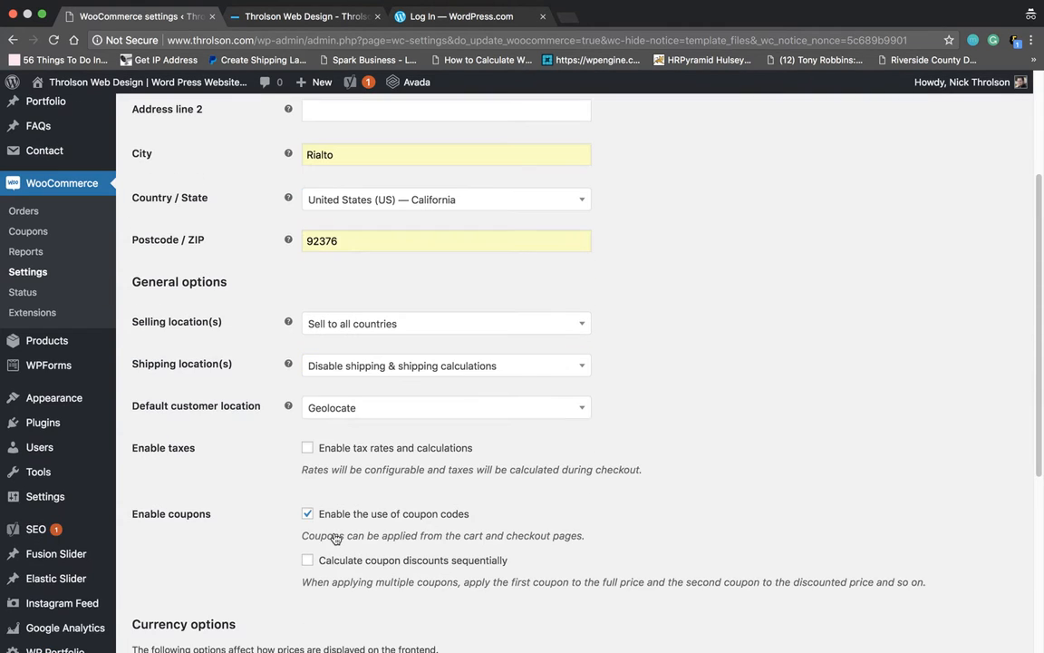
left_click(307, 447)
scroll(335, 552, "down", 1)
left_click(307, 539)
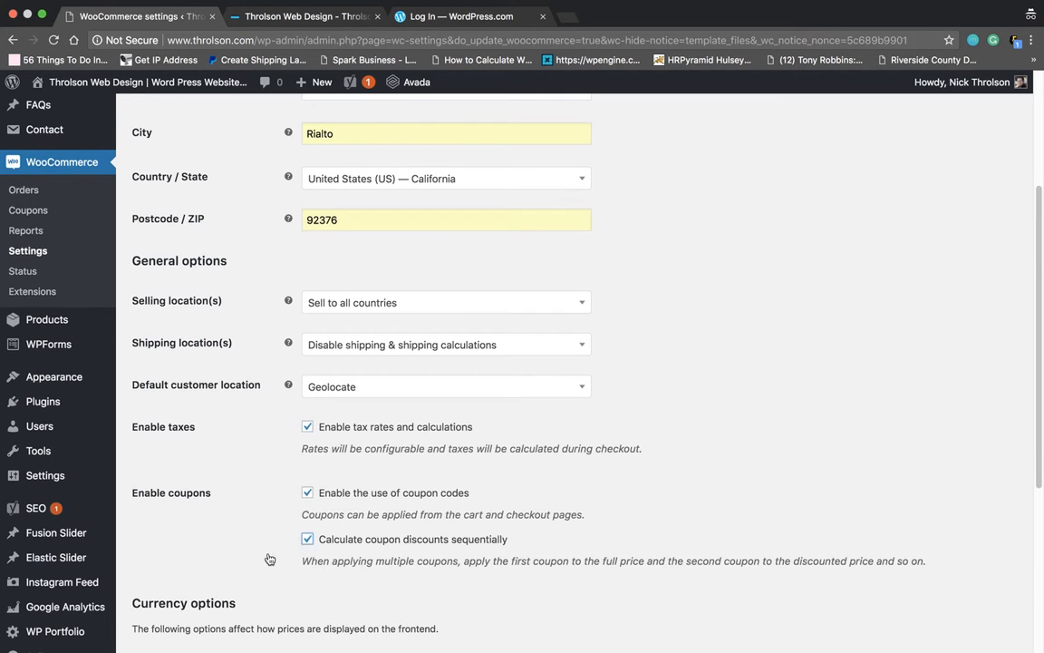
- Check the available currency choices, keep the US dollar, and save the general store settings
scroll(271, 489, "down", 8)
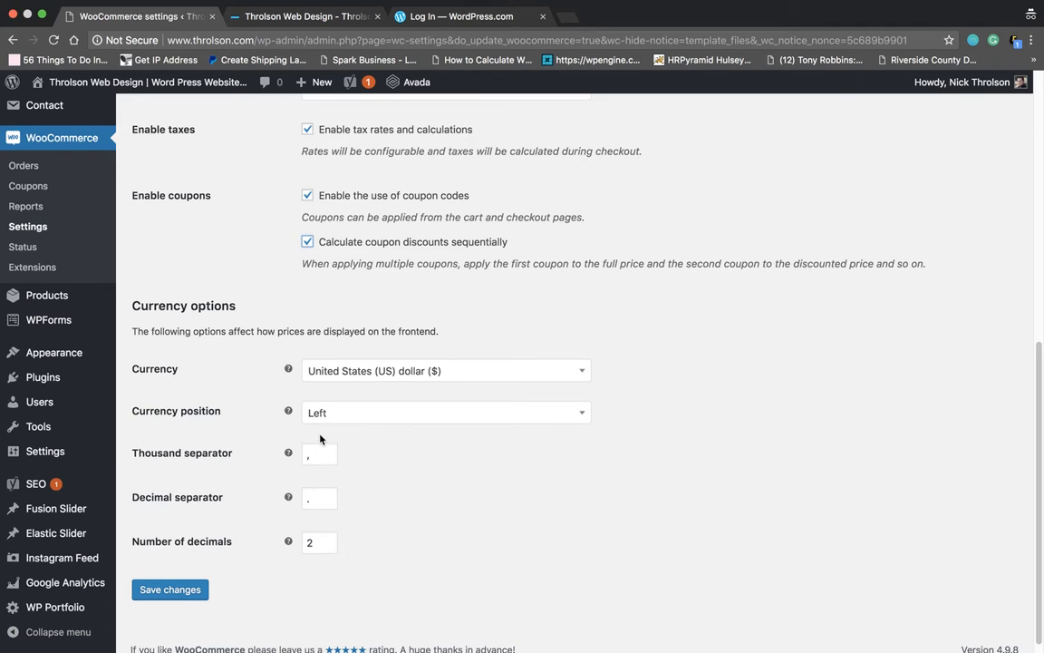
left_click(363, 417)
left_click(362, 417)
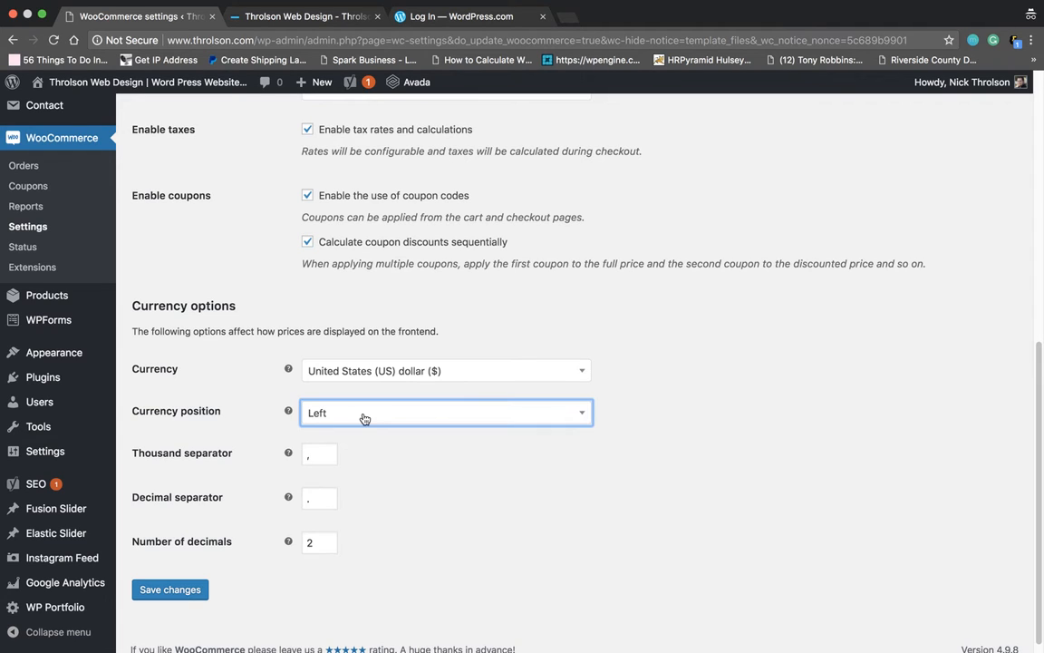
left_click(504, 376)
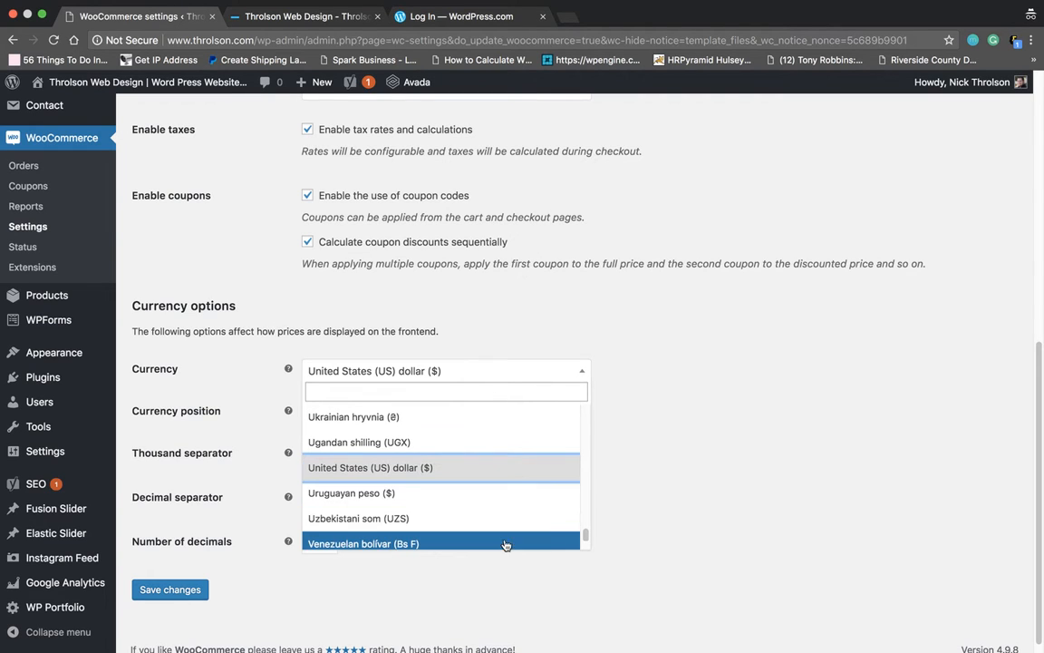
left_click(739, 459)
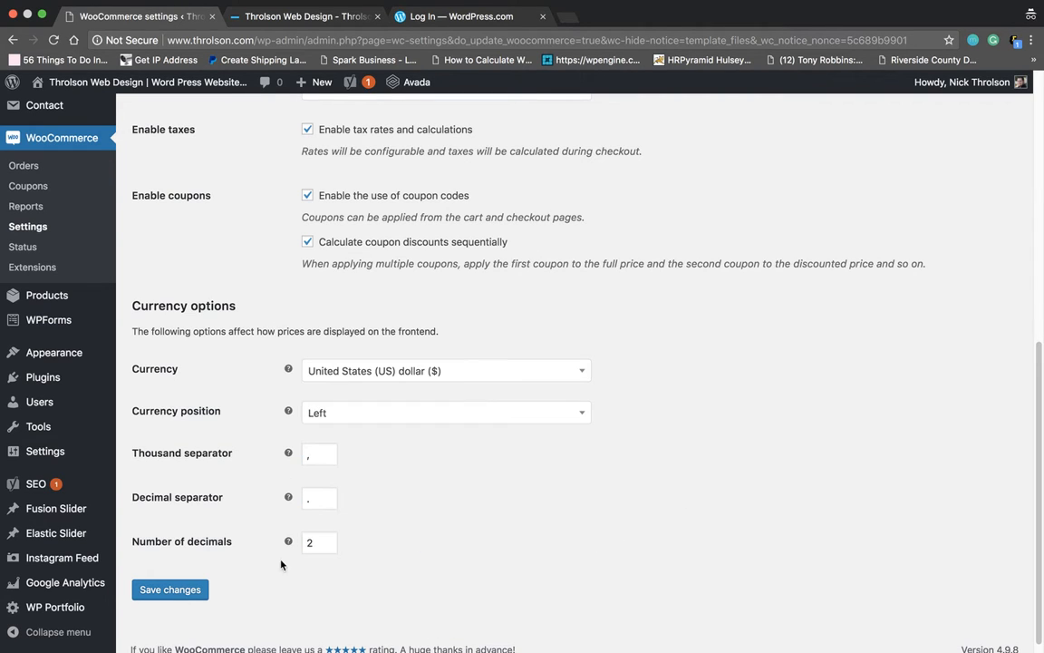
left_click(178, 591)
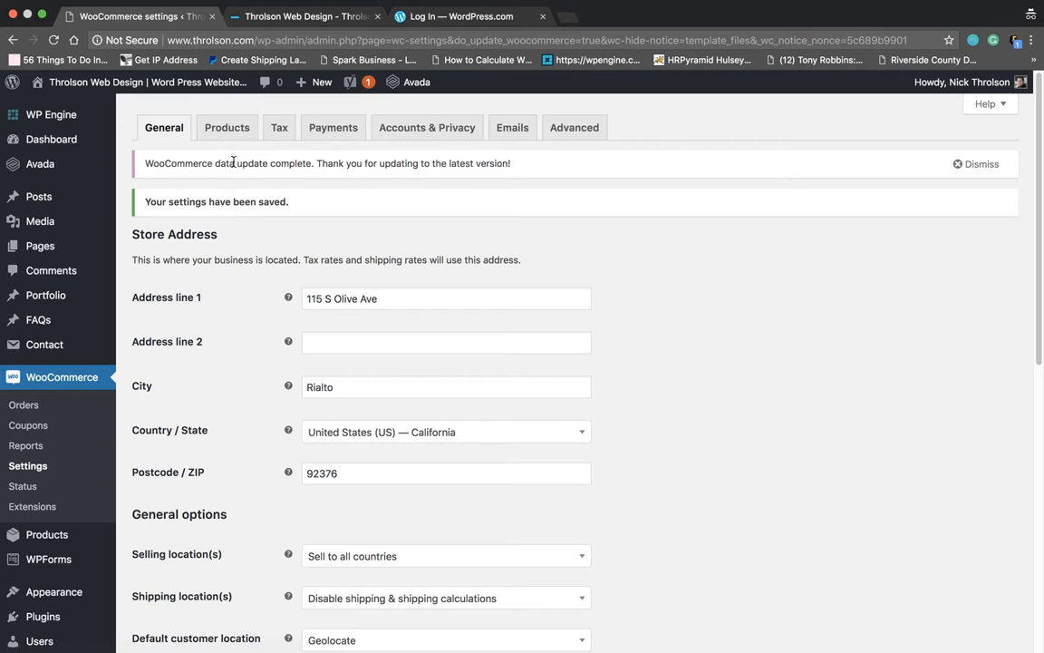
- Open the product settings and examine which existing pages can serve as the shop page, along with the other product options
left_click(226, 127)
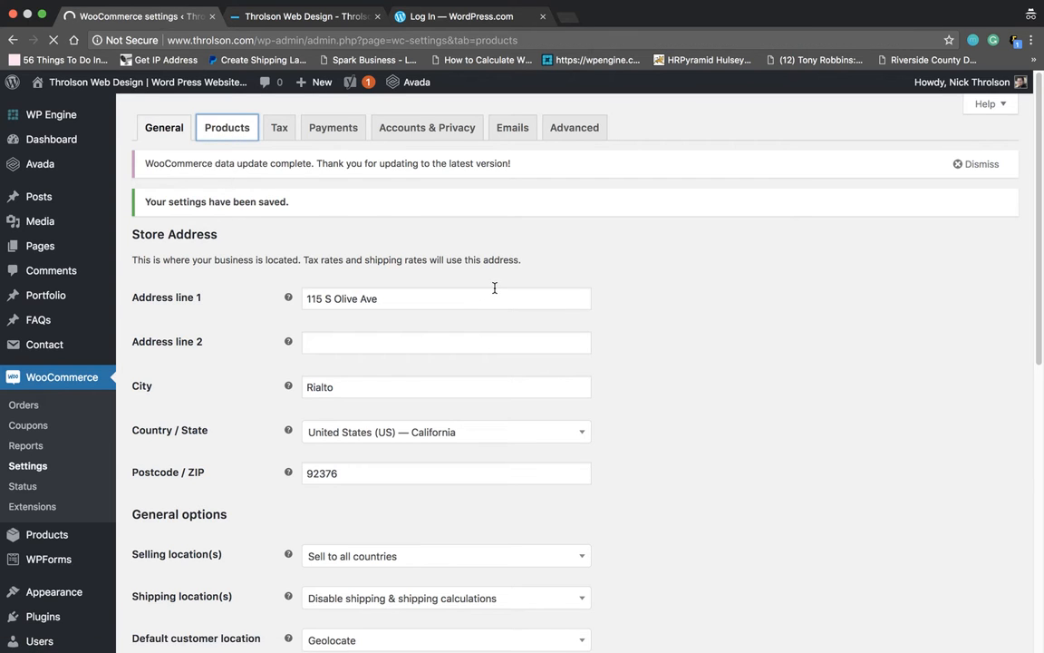
left_click(395, 303)
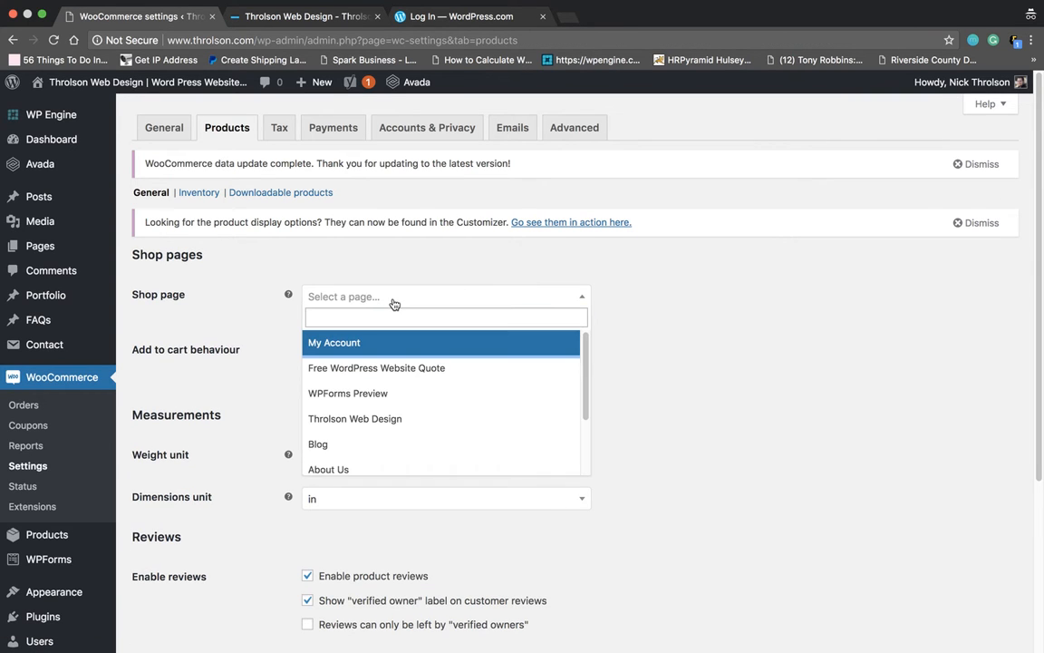
left_click(746, 321)
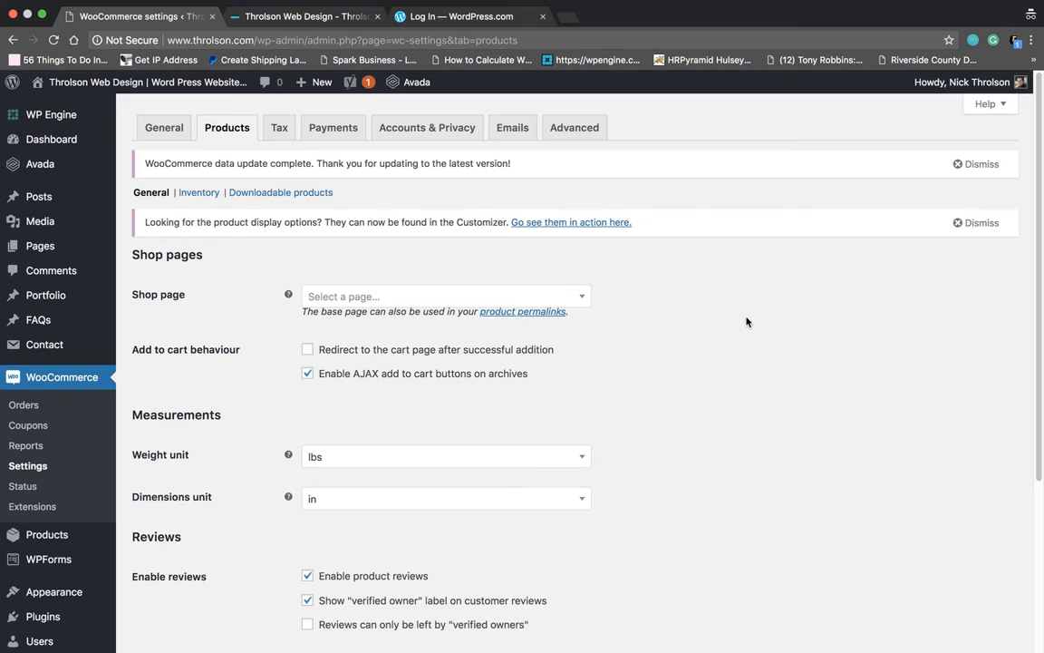
left_click(501, 296)
left_click_drag(584, 390, 586, 363)
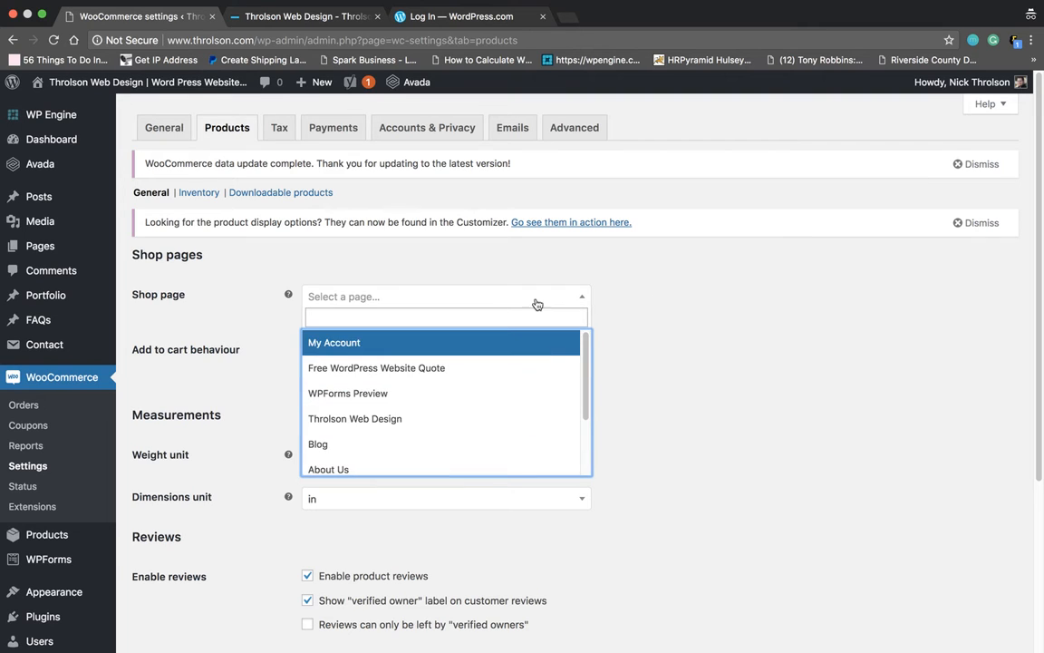
left_click(716, 297)
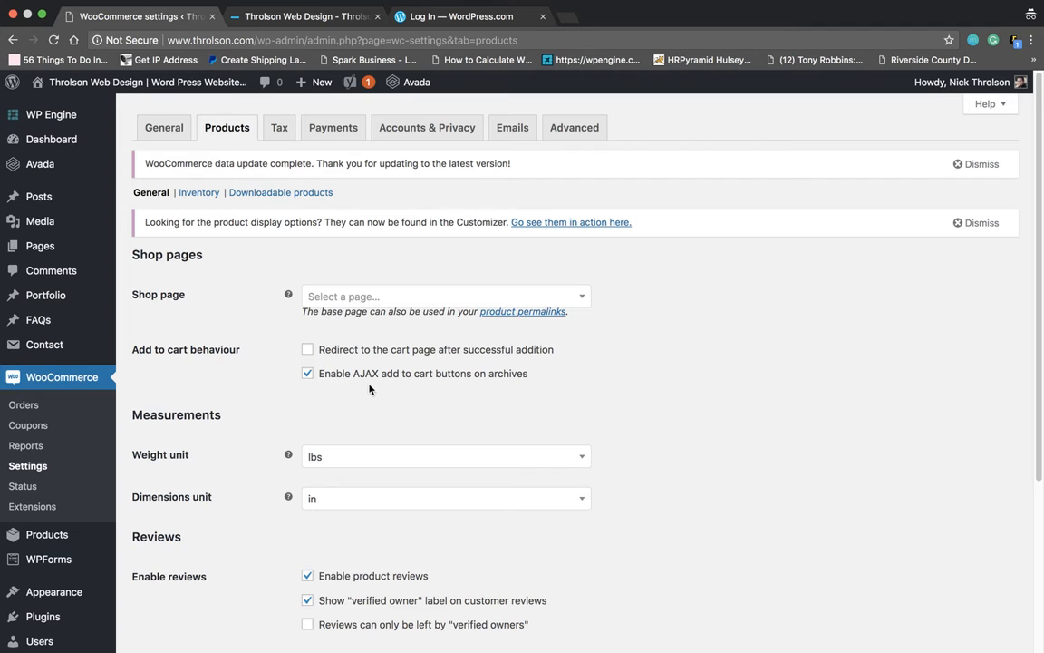
scroll(453, 457, "down", 5)
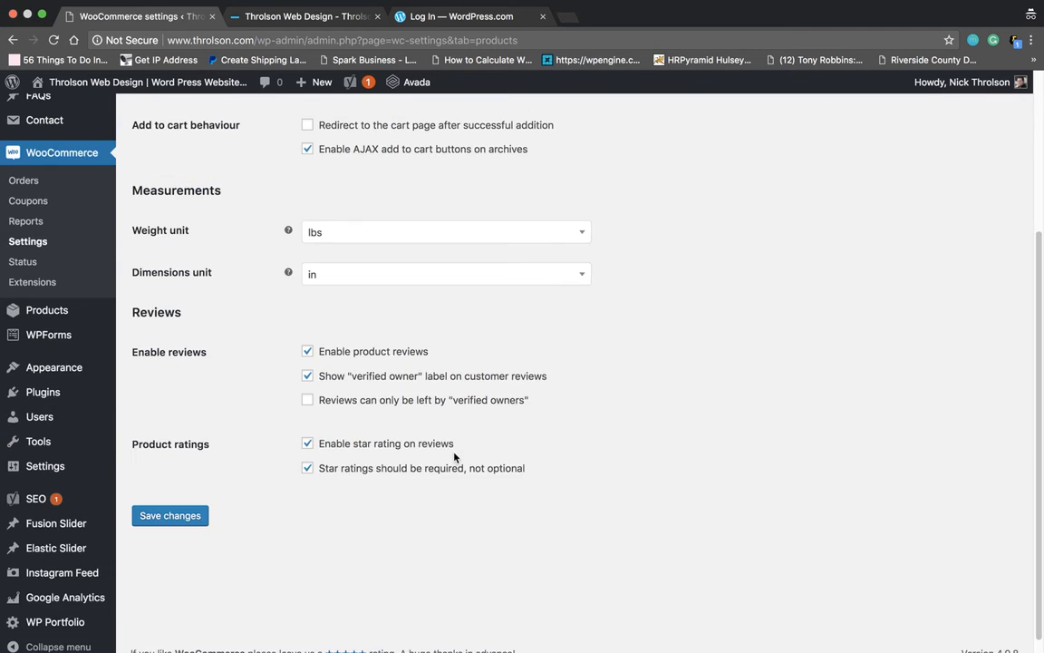
scroll(453, 457, "up", 5)
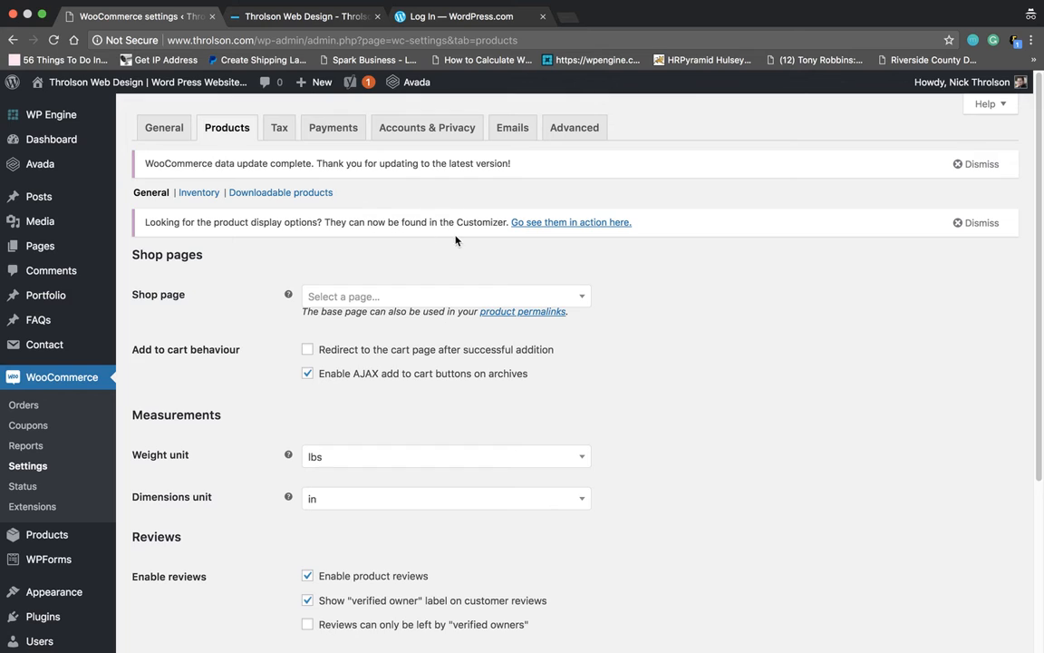
left_click(346, 299)
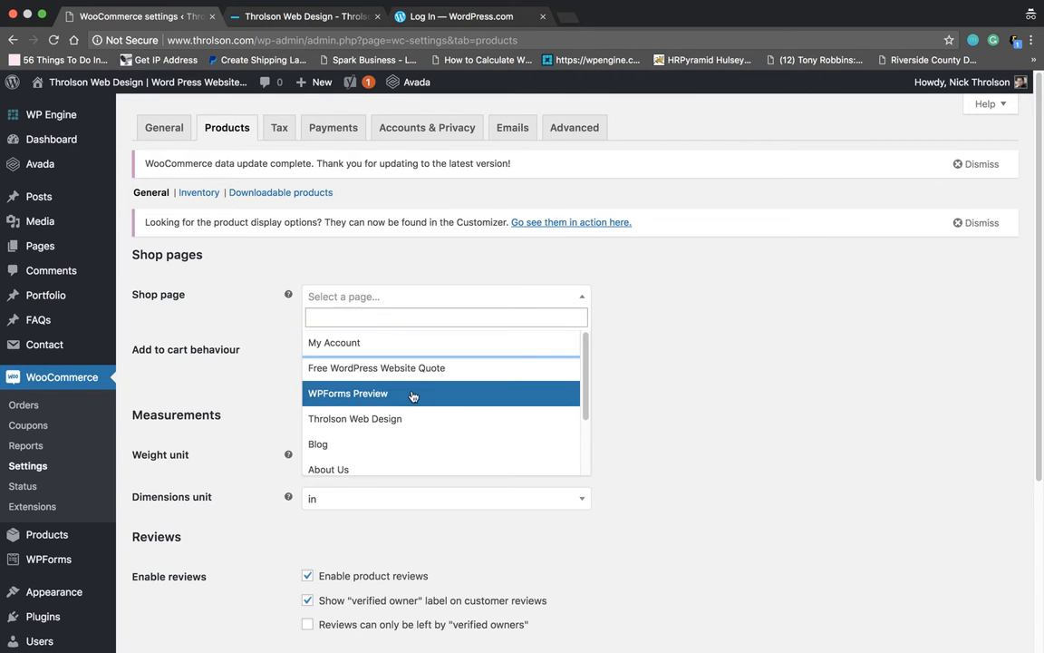
left_click(426, 267)
- Create a new page titled "Shop" in a separate browser tab and publish it
mouse_move(42, 243)
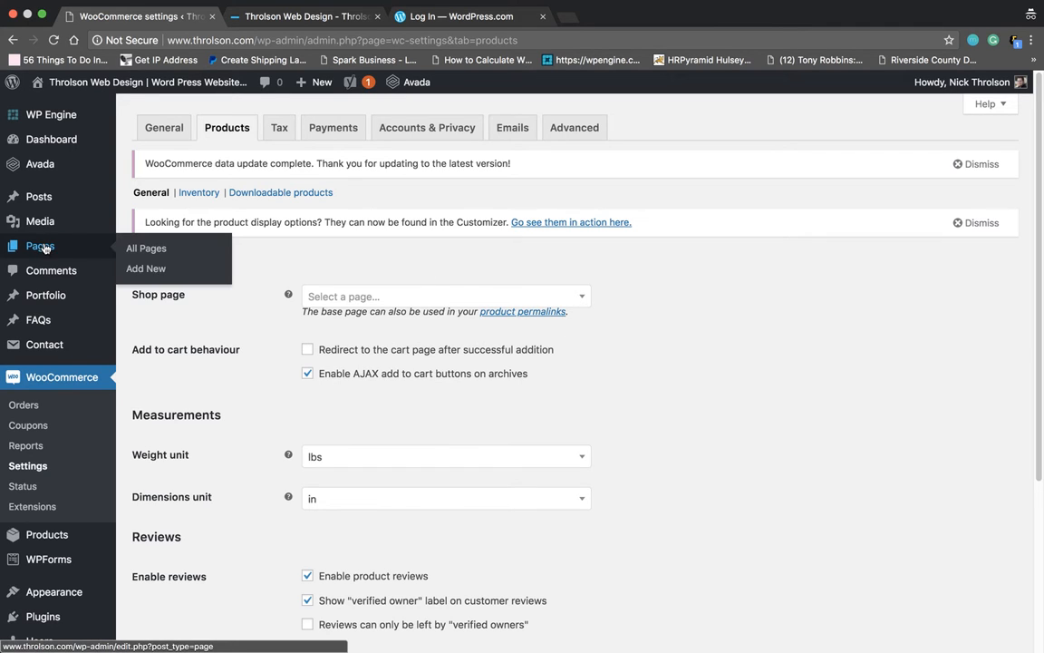
right_click(139, 269)
left_click(165, 277)
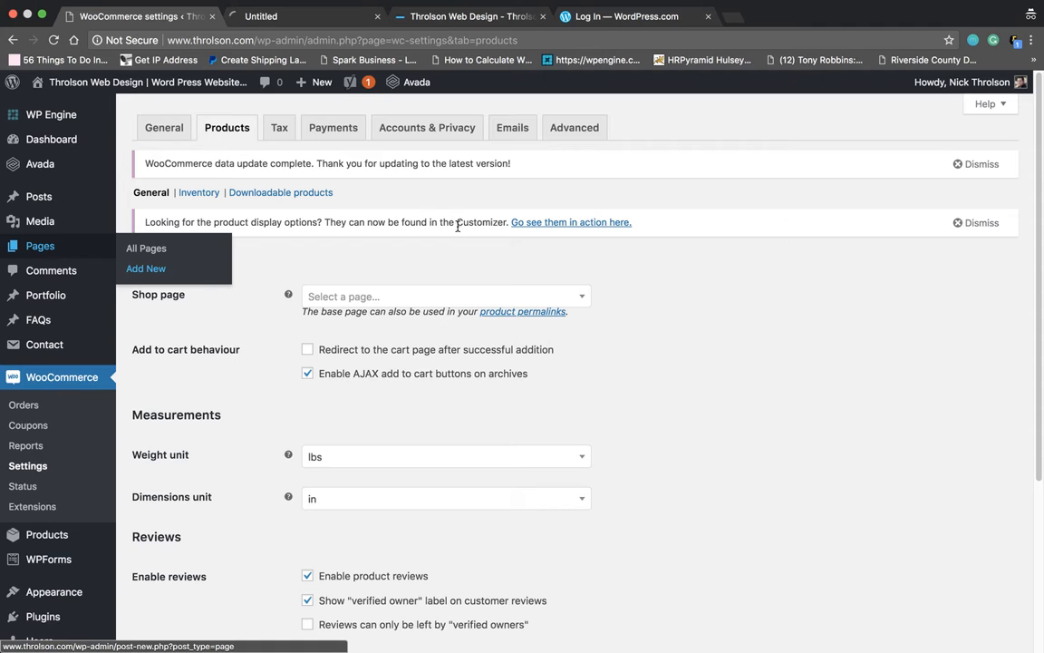
left_click(277, 18)
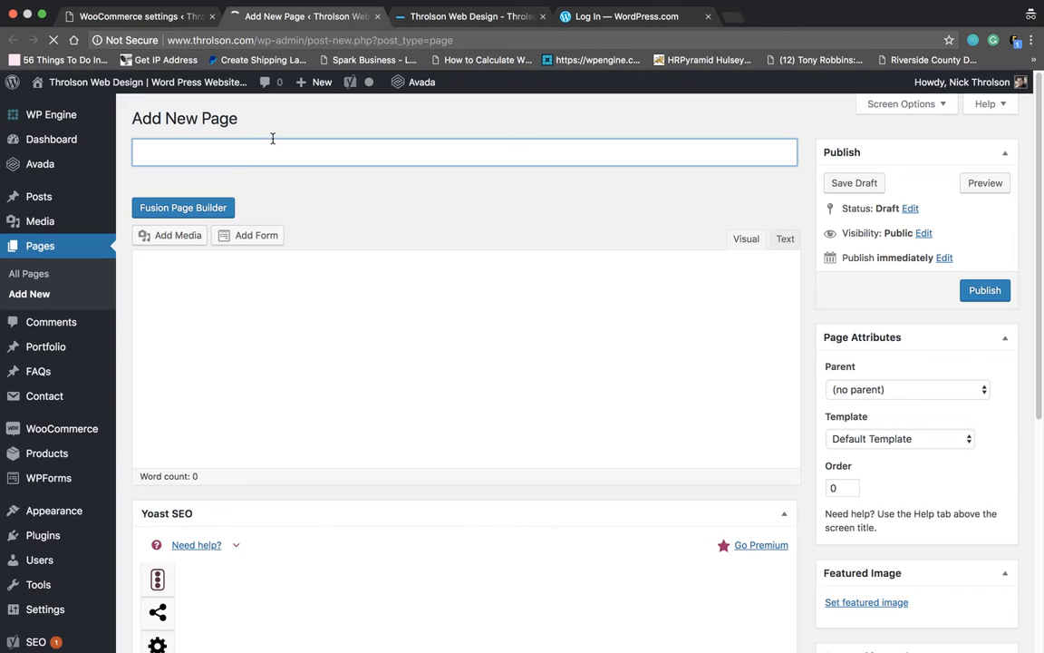
type("Shop")
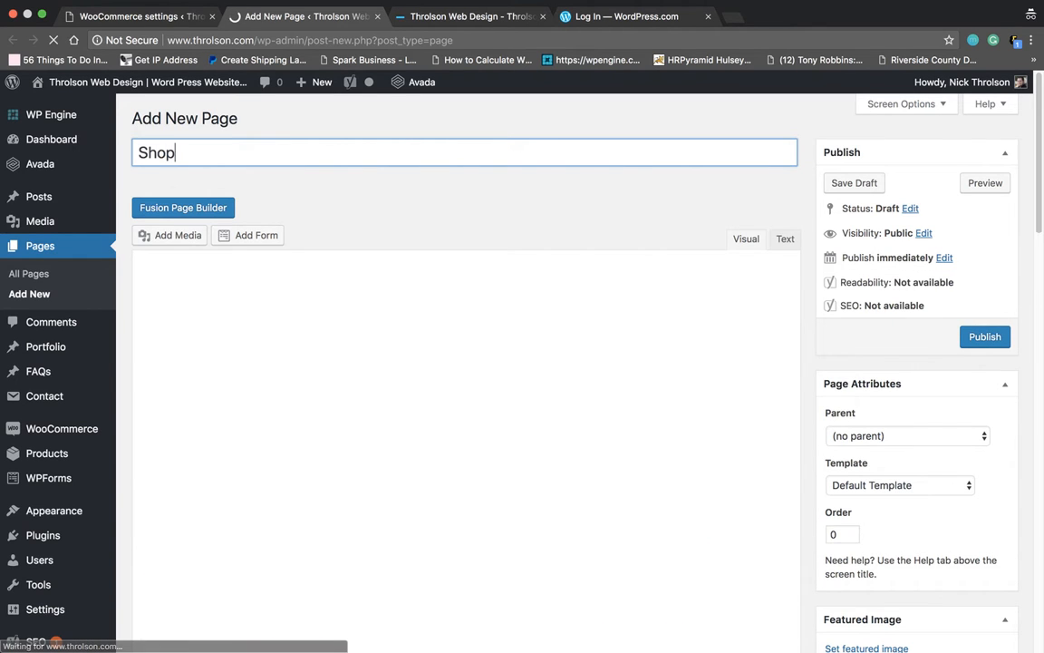
left_click(974, 349)
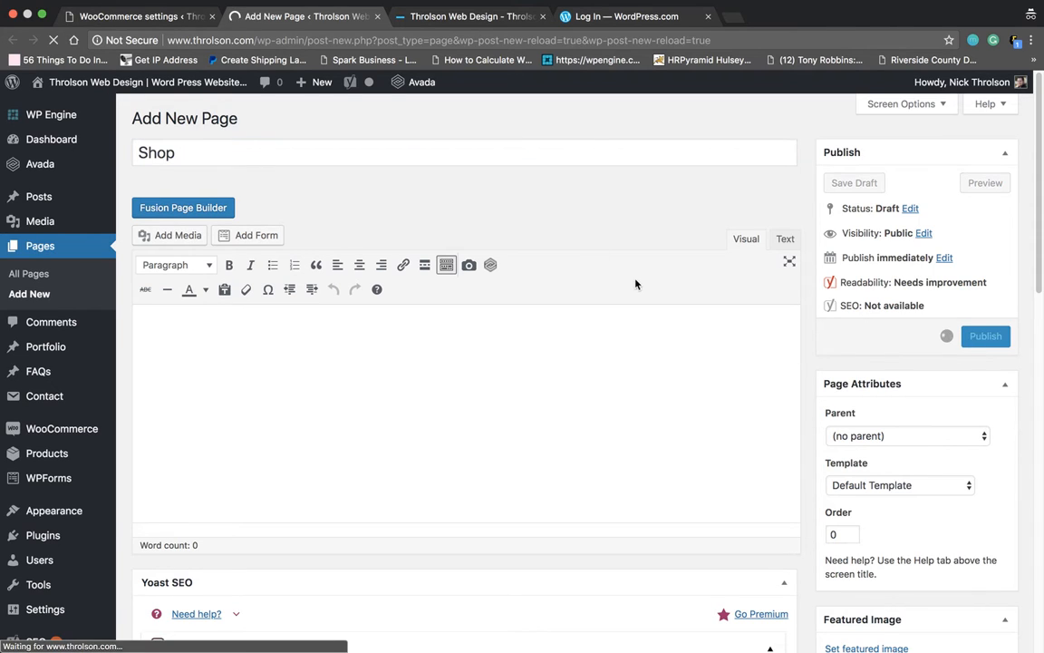
- Return to the WooCommerce product settings, reload them and assign the Shop page as the store's shop page
left_click(131, 15)
left_click(519, 295)
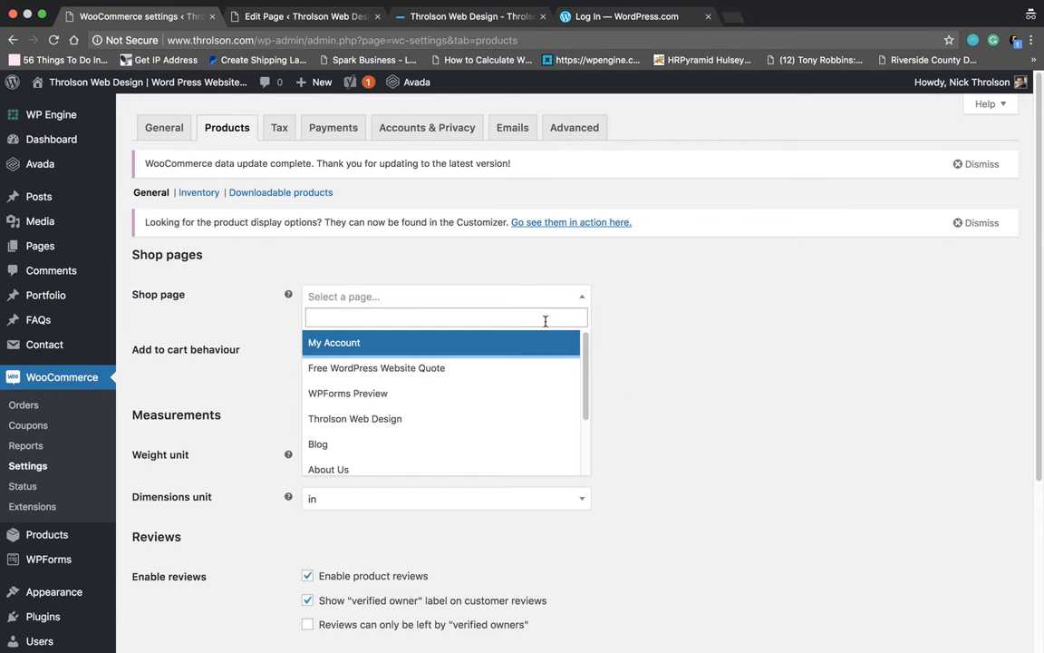
scroll(515, 415, "down", 2)
left_click(650, 343)
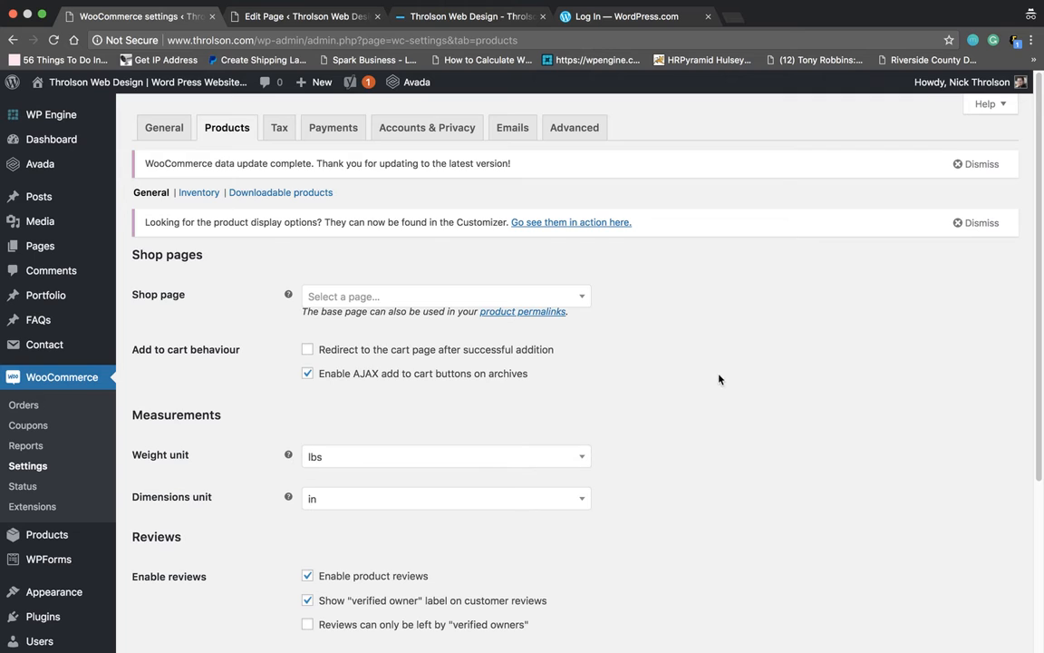
left_click(624, 220)
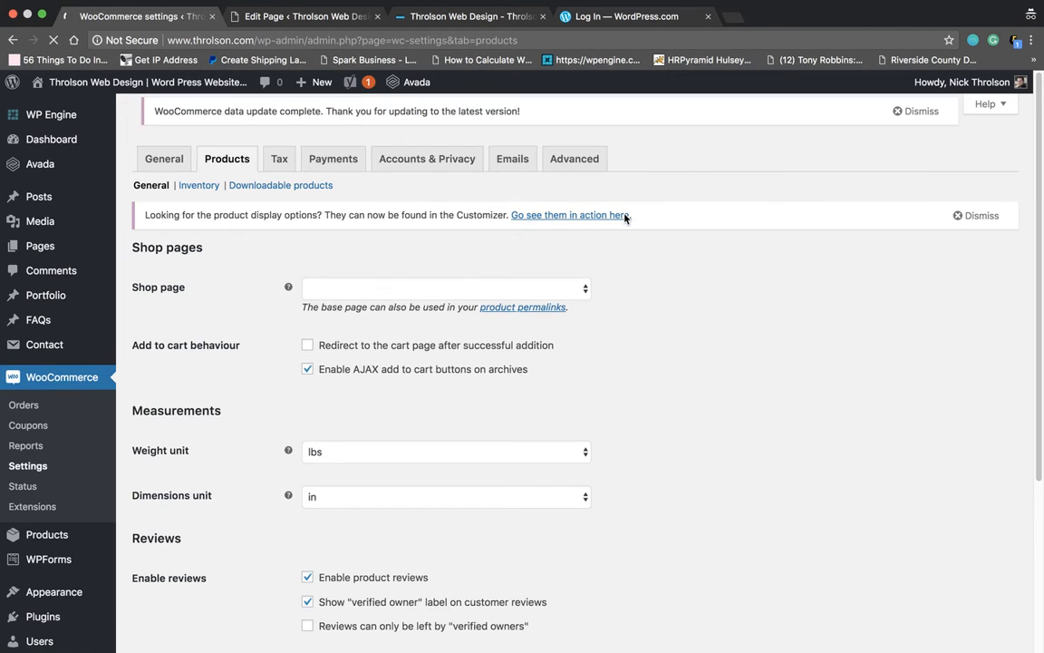
left_click(510, 295)
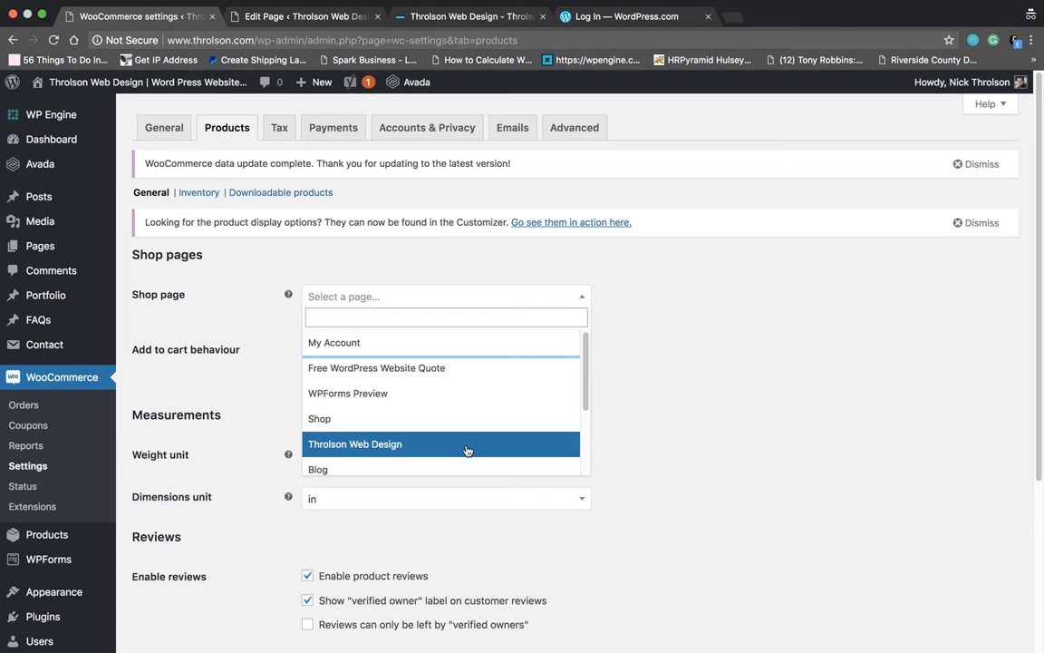
left_click(452, 419)
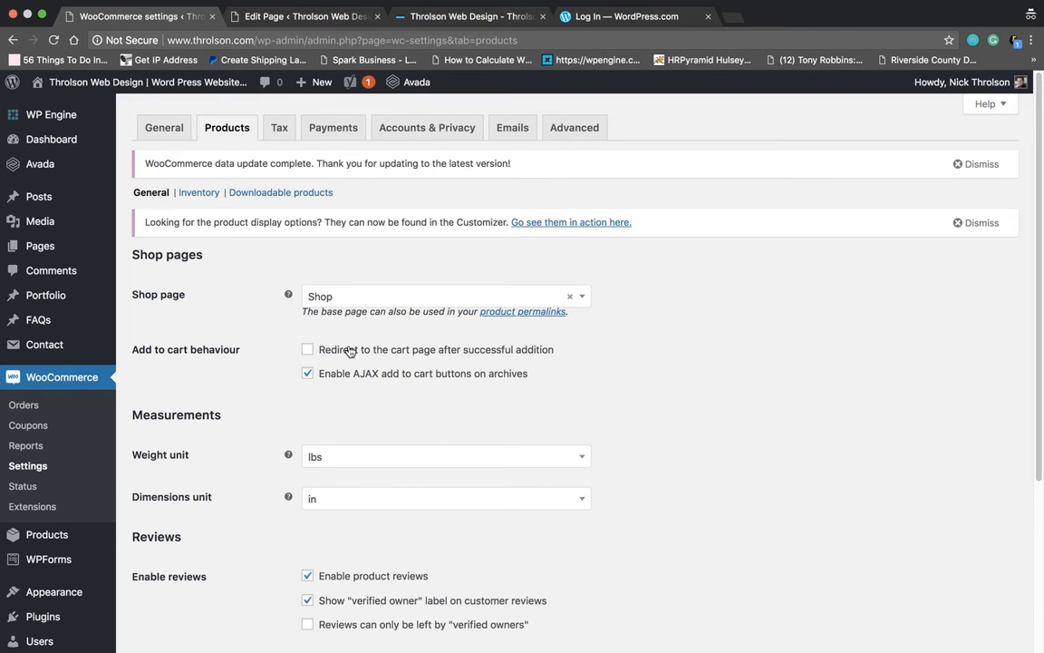
- Enable redirection to the cart page after successful addition, and check the weight unit choices while keeping lbs
left_click(308, 351)
scroll(354, 395, "down", 1)
left_click(359, 432)
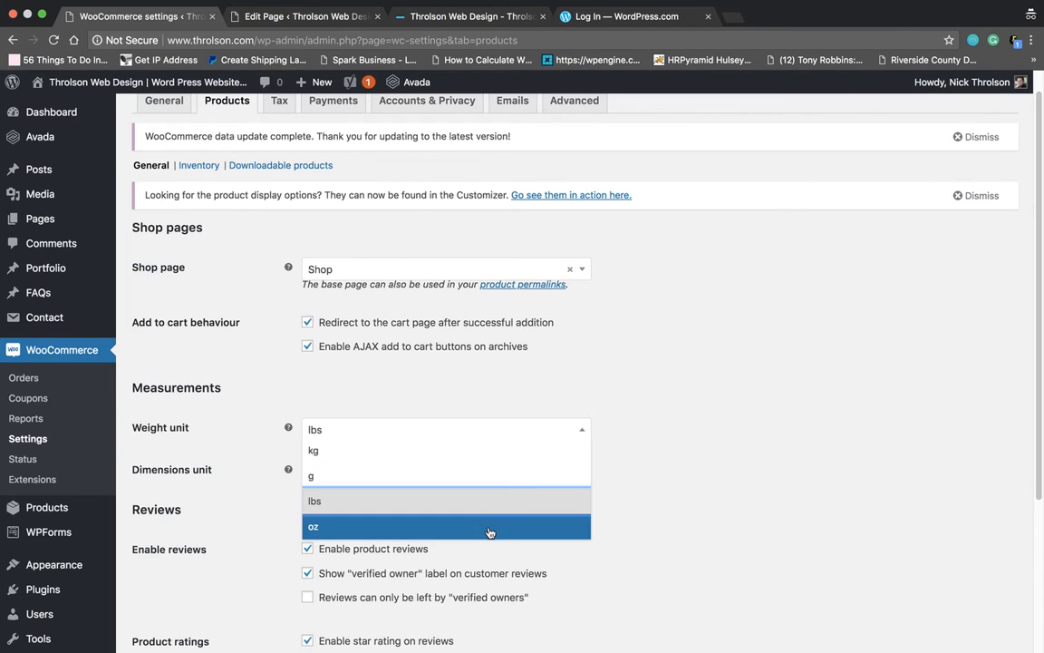
left_click(686, 437)
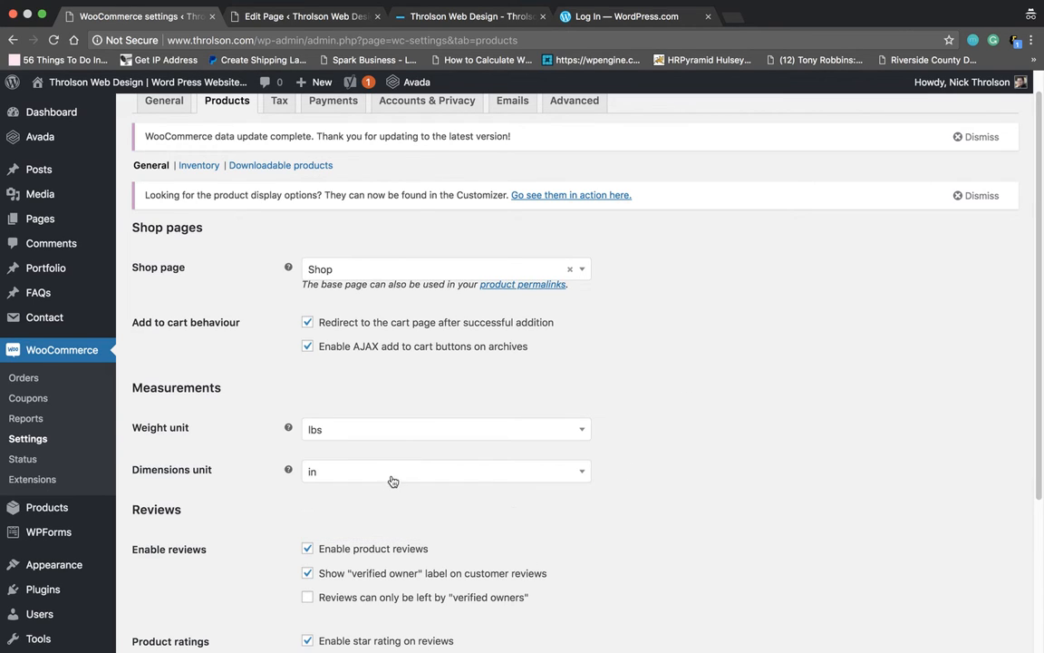
- Restrict product reviews to verified owners and save the product settings
scroll(414, 498, "down", 2)
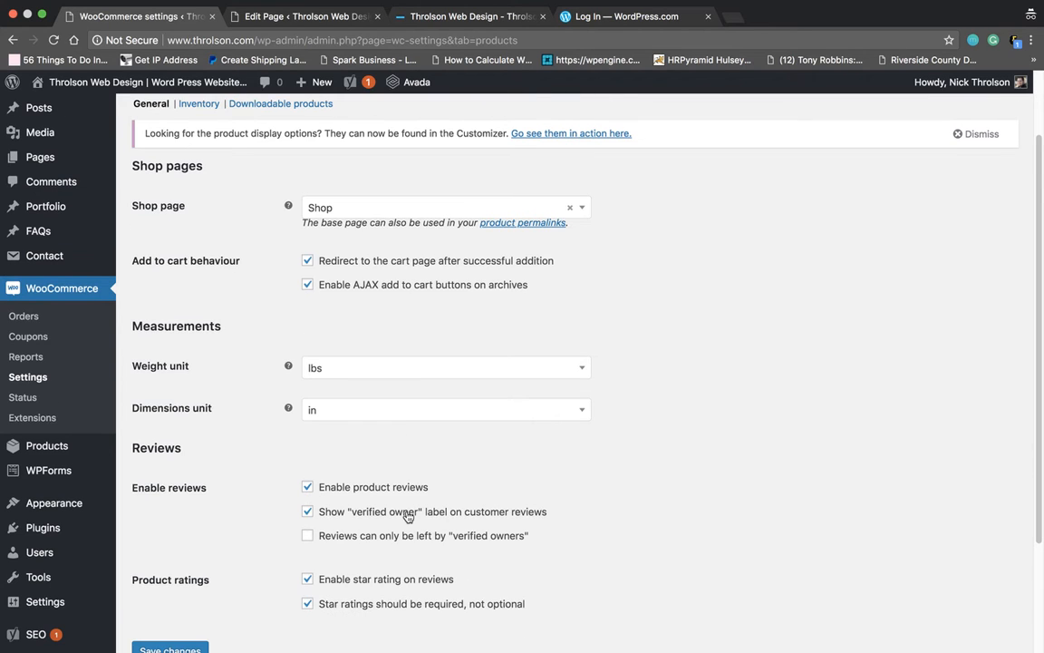
left_click(343, 540)
scroll(543, 511, "down", 3)
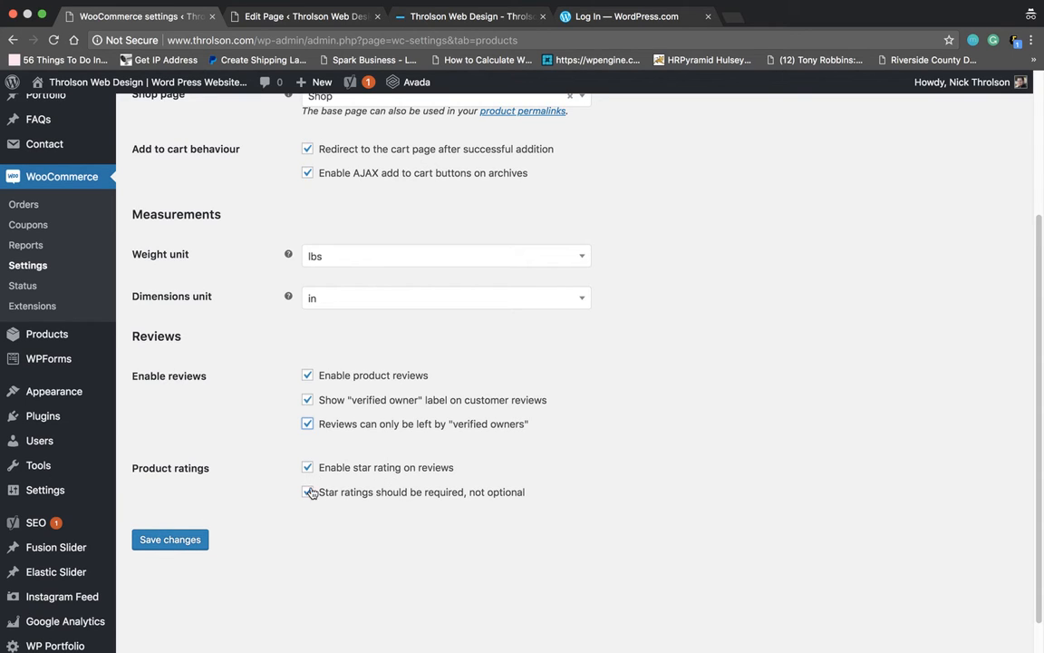
left_click(174, 539)
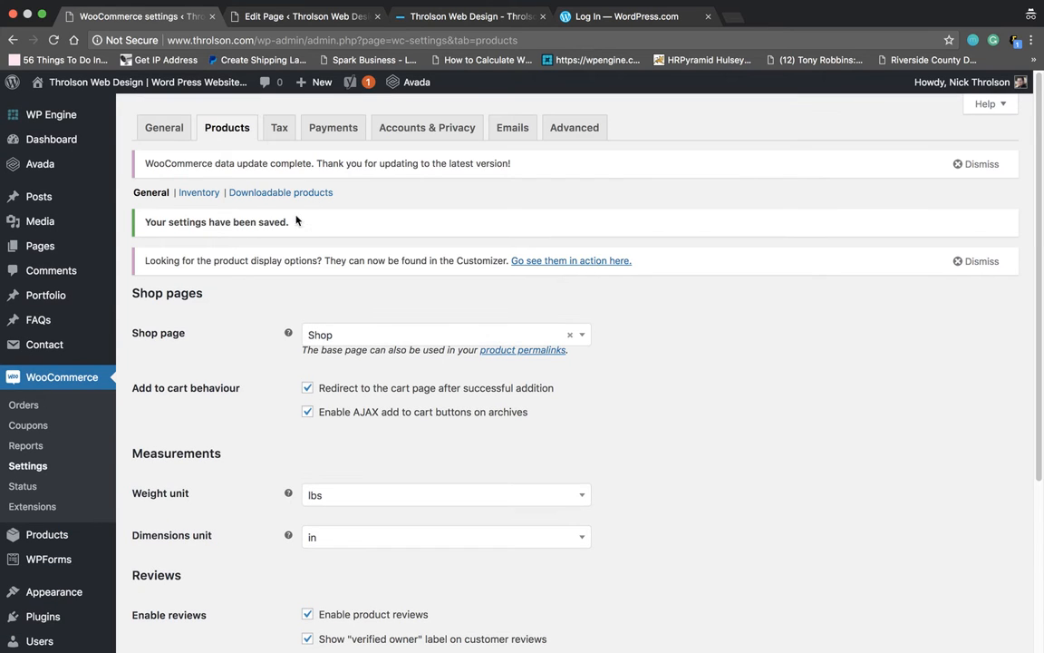
- Review the tax options, save them with prices entered exclusive of tax, and view the standard tax rates
left_click(281, 133)
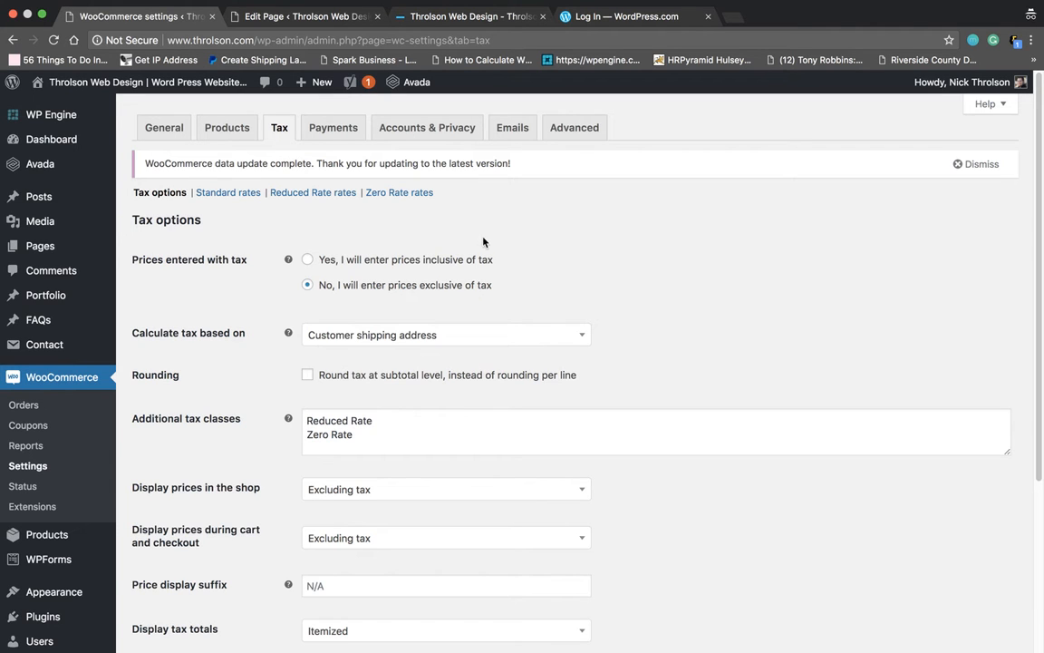
scroll(517, 280, "down", 5)
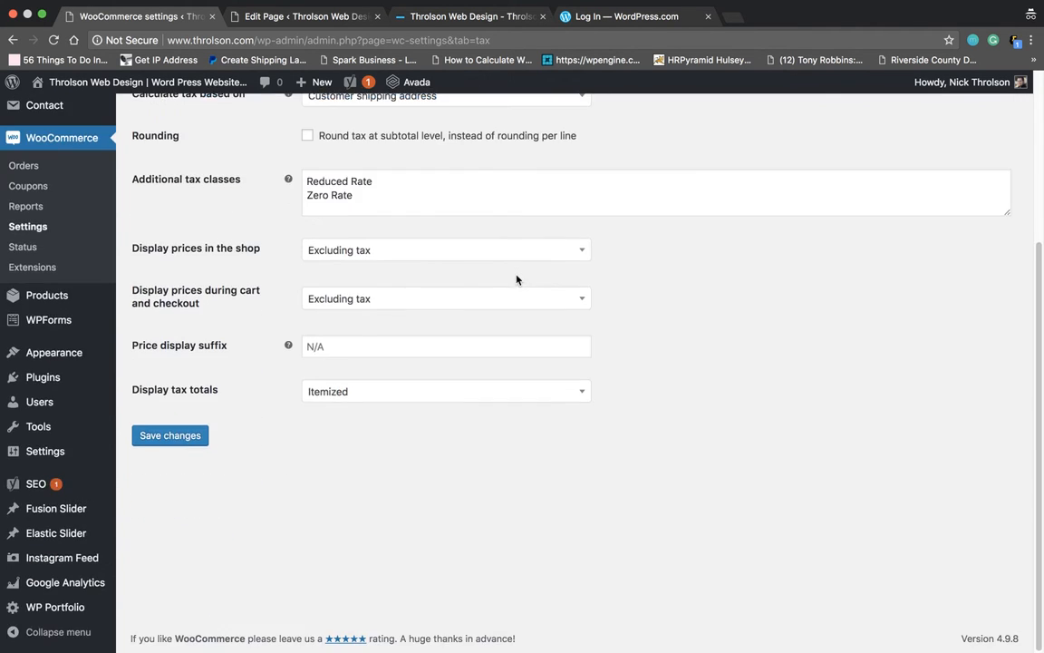
scroll(517, 279, "up", 5)
scroll(523, 282, "down", 5)
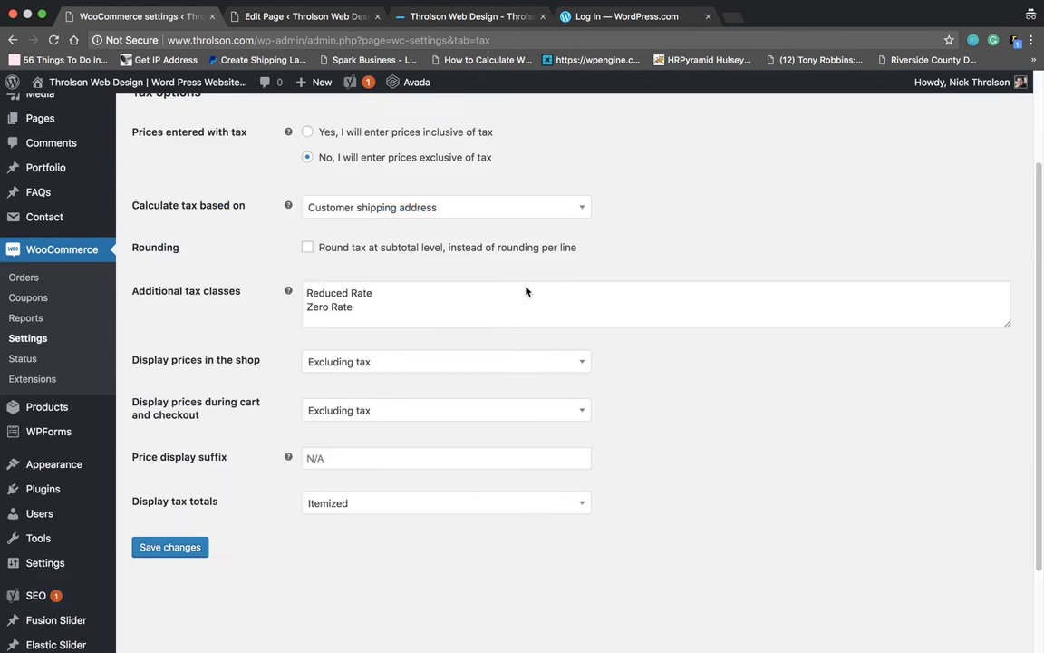
scroll(529, 296, "up", 5)
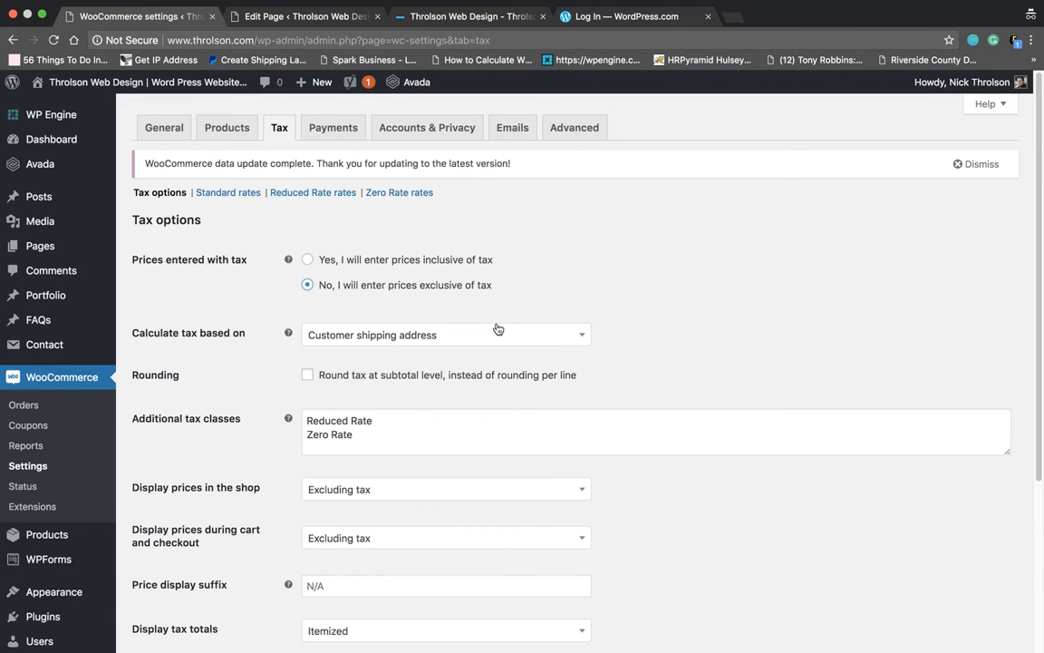
scroll(497, 328, "down", 3)
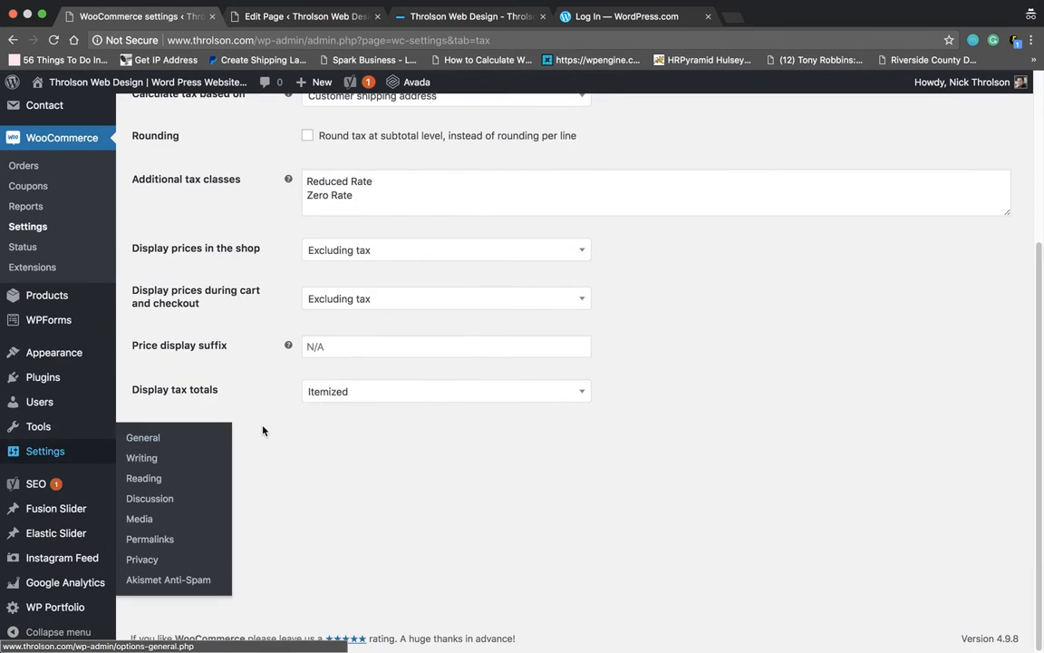
scroll(258, 428, "up", 3)
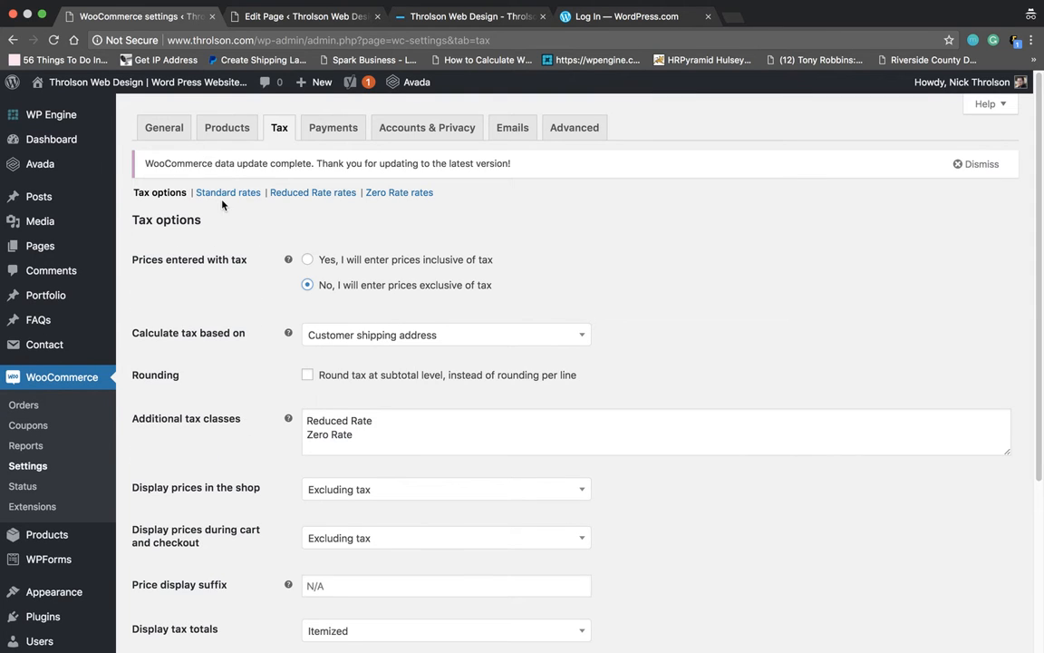
scroll(222, 485, "down", 3)
left_click(171, 436)
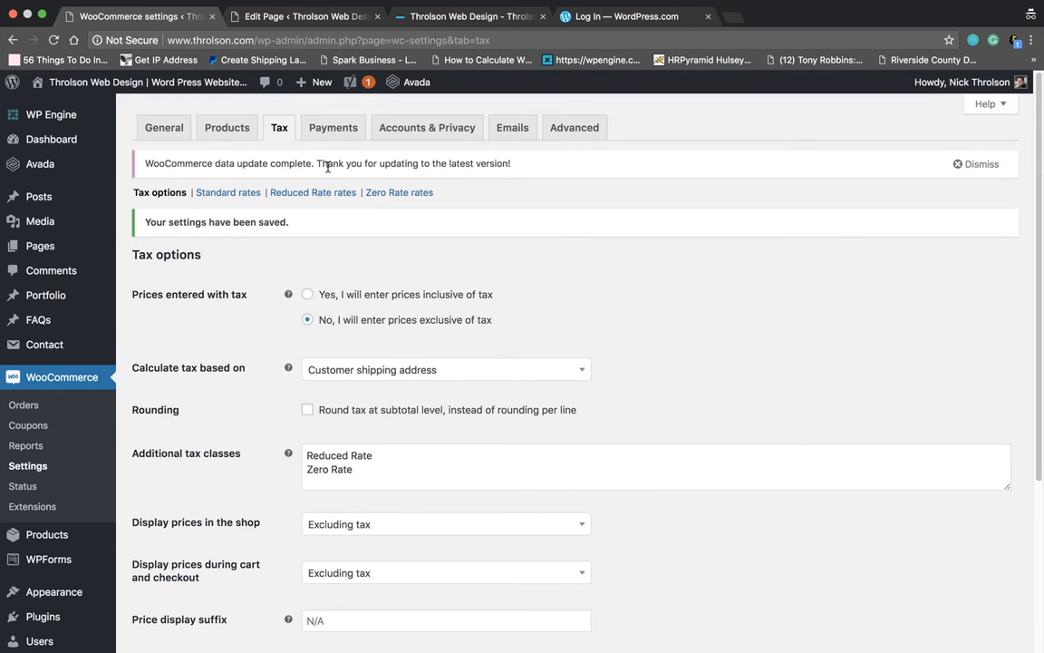
left_click(229, 193)
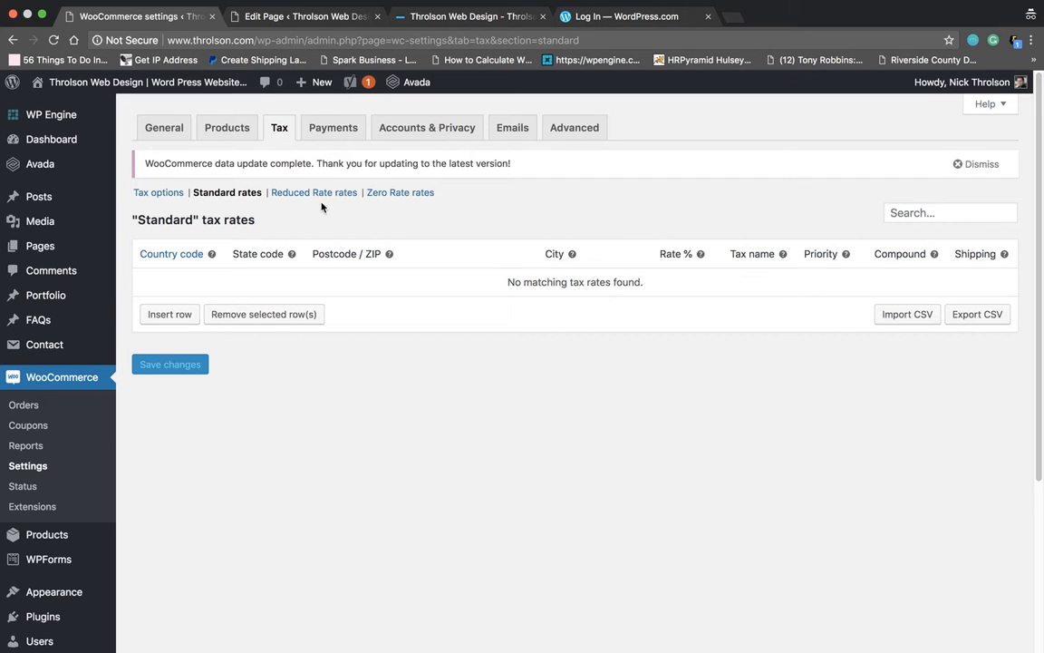
- Examine the payment methods and the PayPal settings, including its email, advanced options, payment action choices and API credential fields
left_click(341, 134)
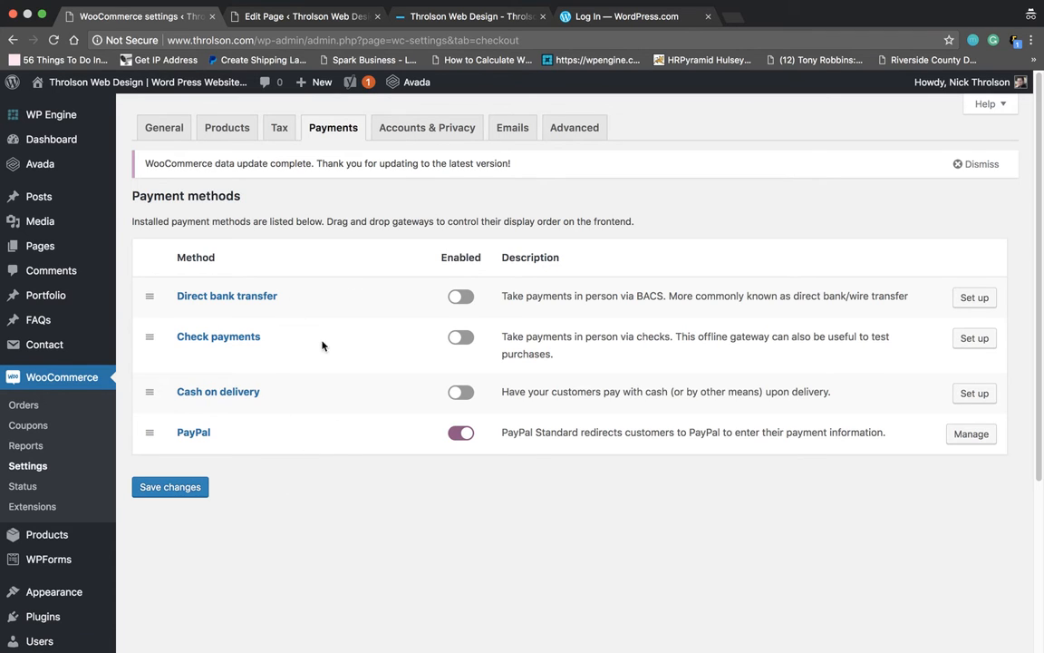
left_click(961, 435)
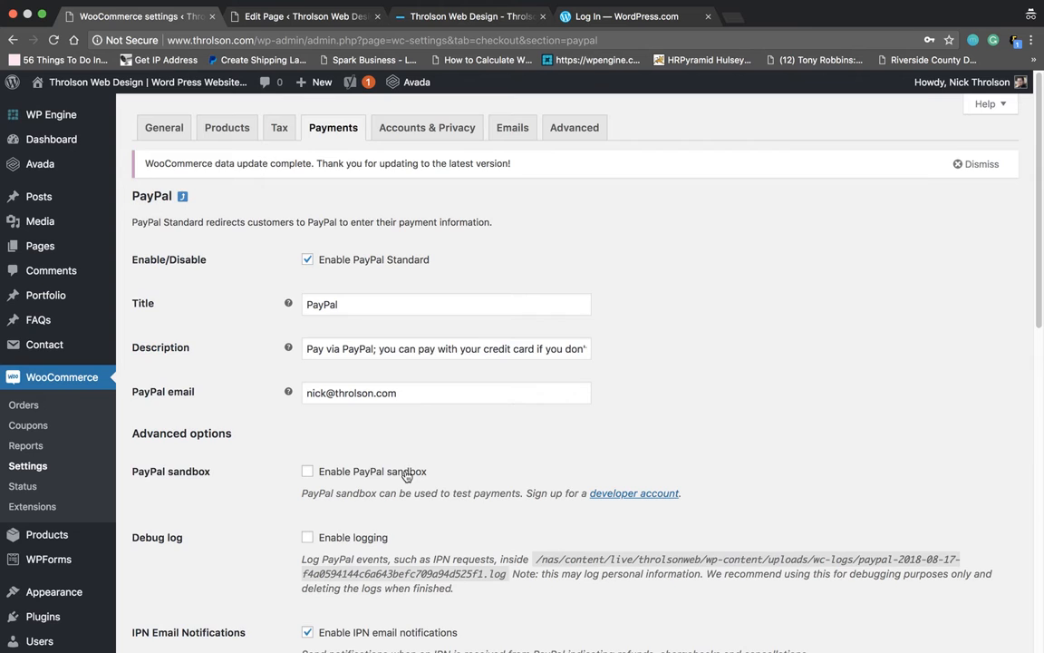
scroll(475, 417, "down", 3)
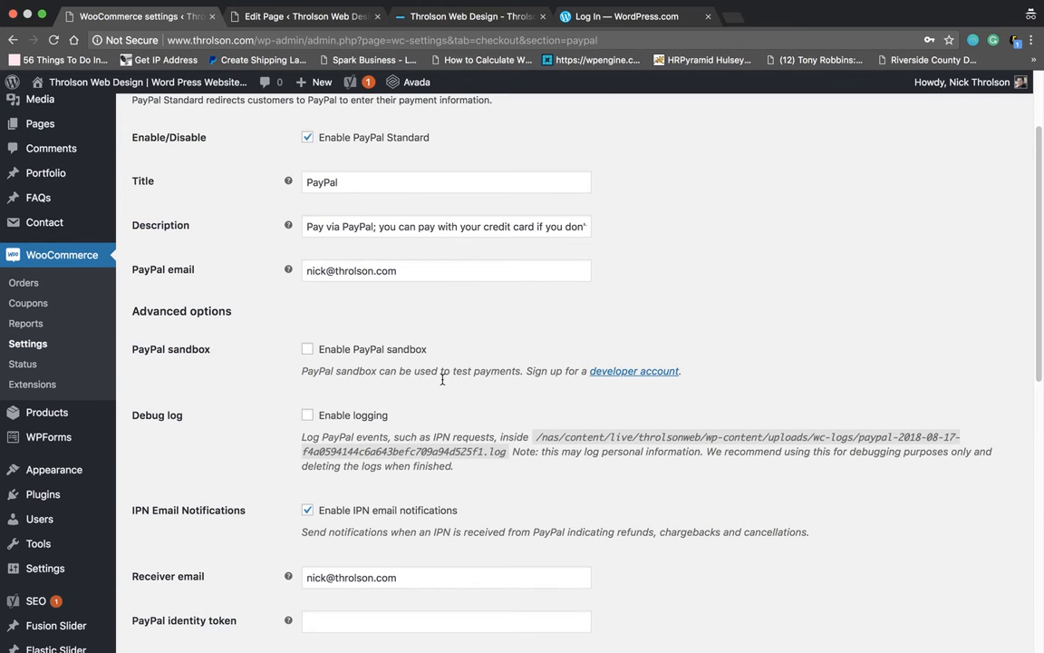
scroll(335, 367, "down", 5)
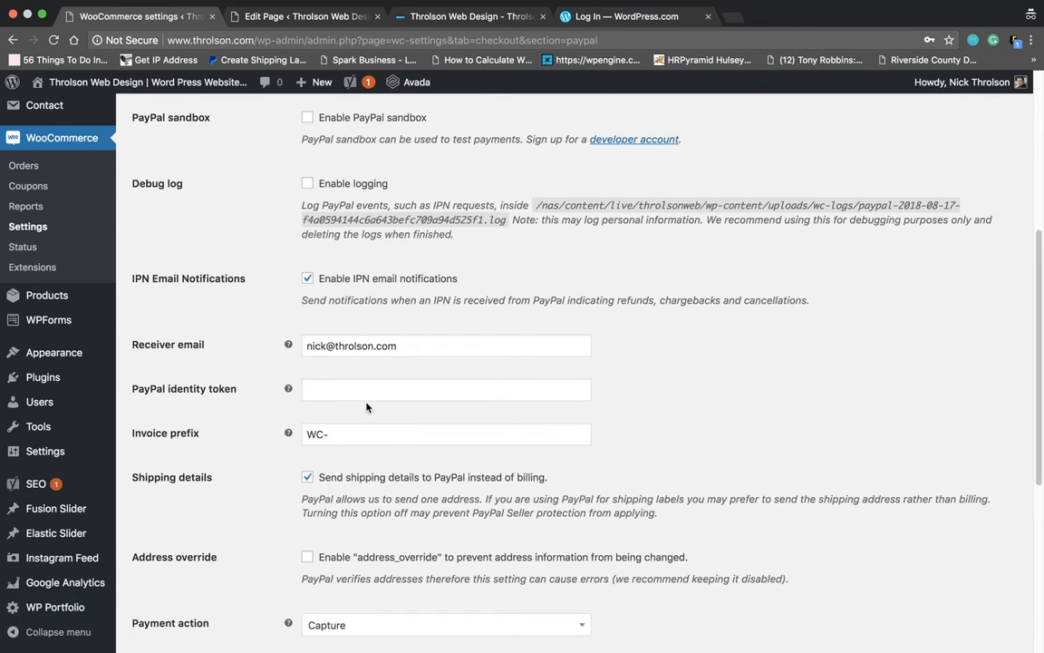
scroll(363, 399, "up", 7)
scroll(366, 404, "down", 6)
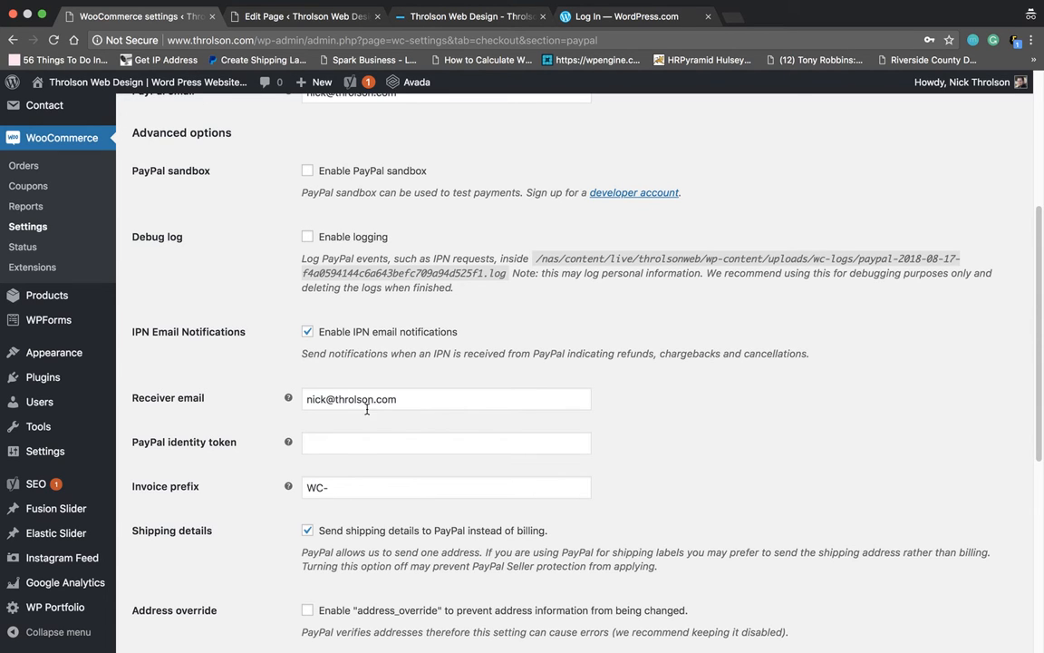
scroll(405, 431, "down", 3)
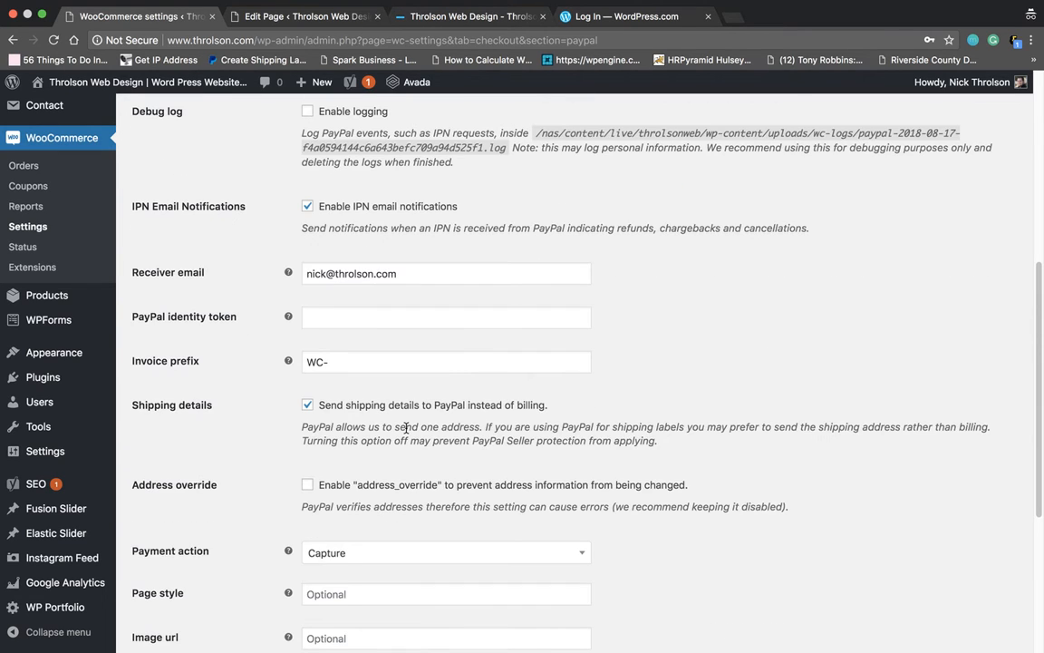
scroll(397, 452, "down", 2)
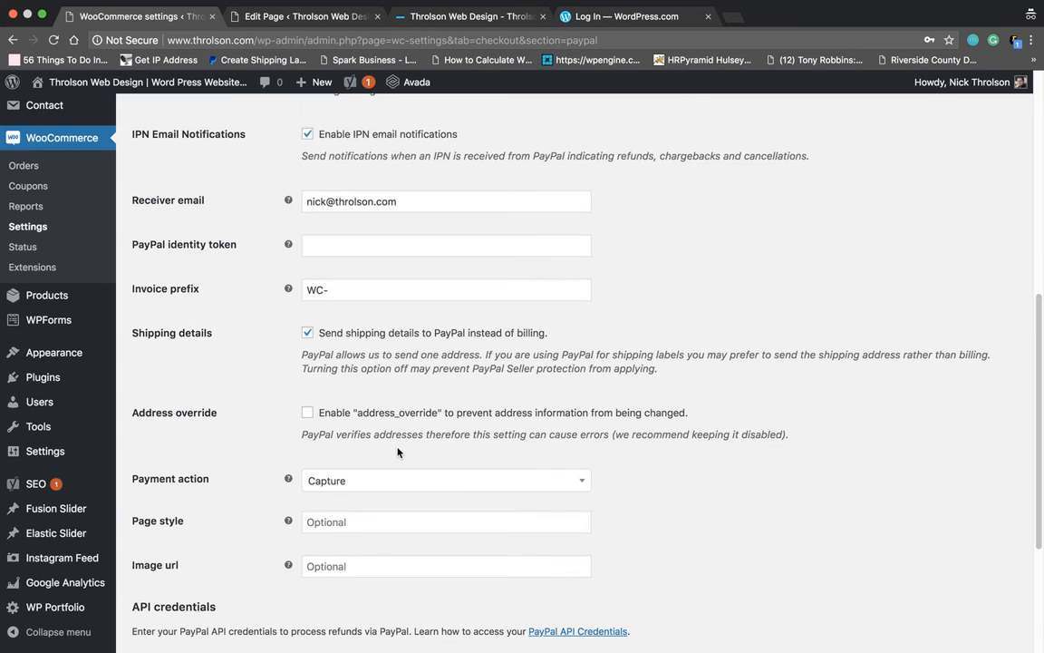
scroll(397, 451, "down", 2)
scroll(395, 451, "down", 2)
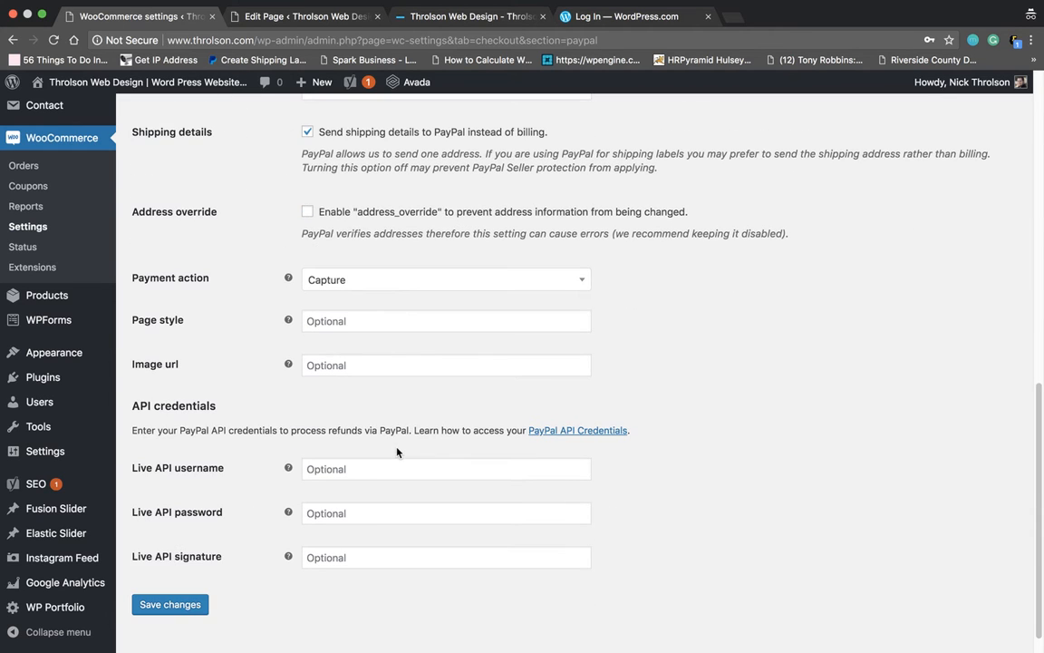
left_click(374, 281)
left_click(383, 280)
scroll(489, 326, "up", 10)
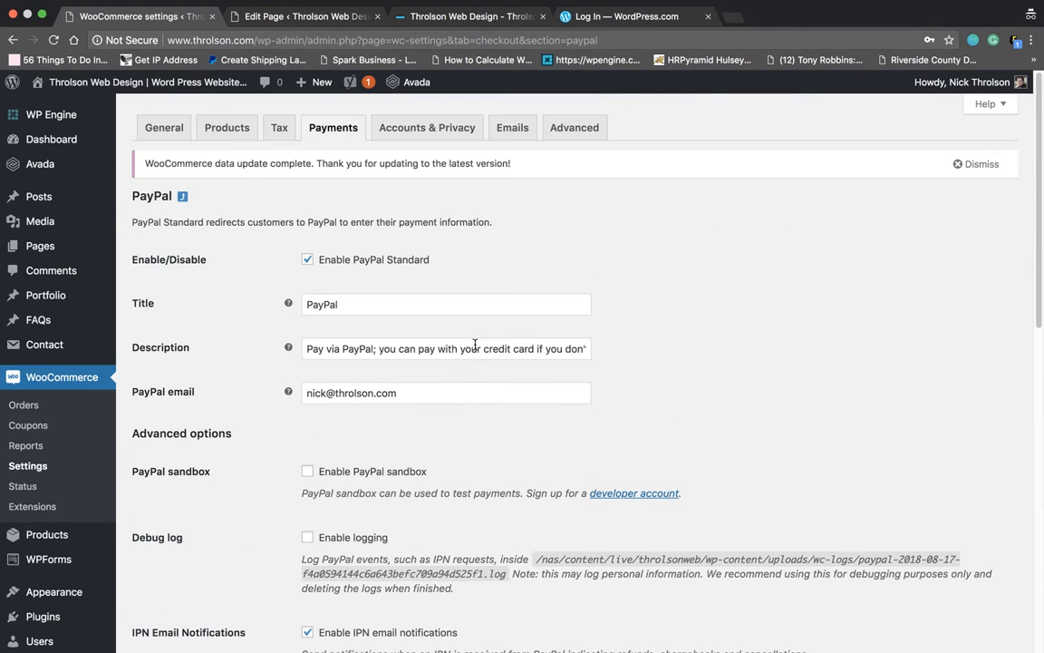
- Examine the accounts and privacy settings, including account creation, privacy page choices and personal data retention
left_click(423, 132)
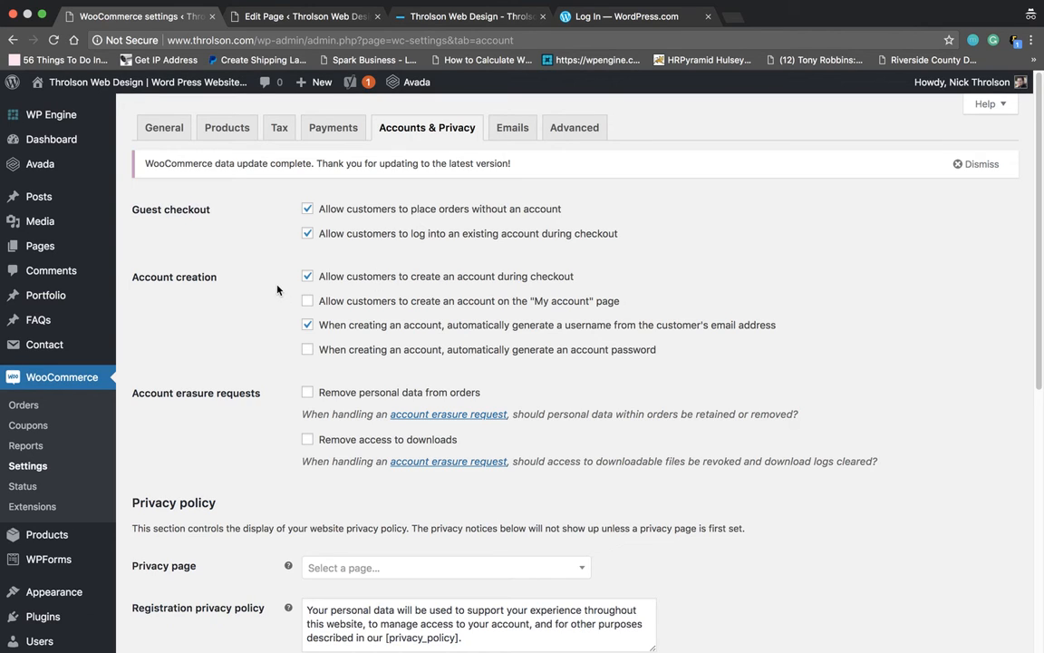
scroll(258, 387, "down", 2)
left_click(422, 489)
scroll(435, 399, "down", 3)
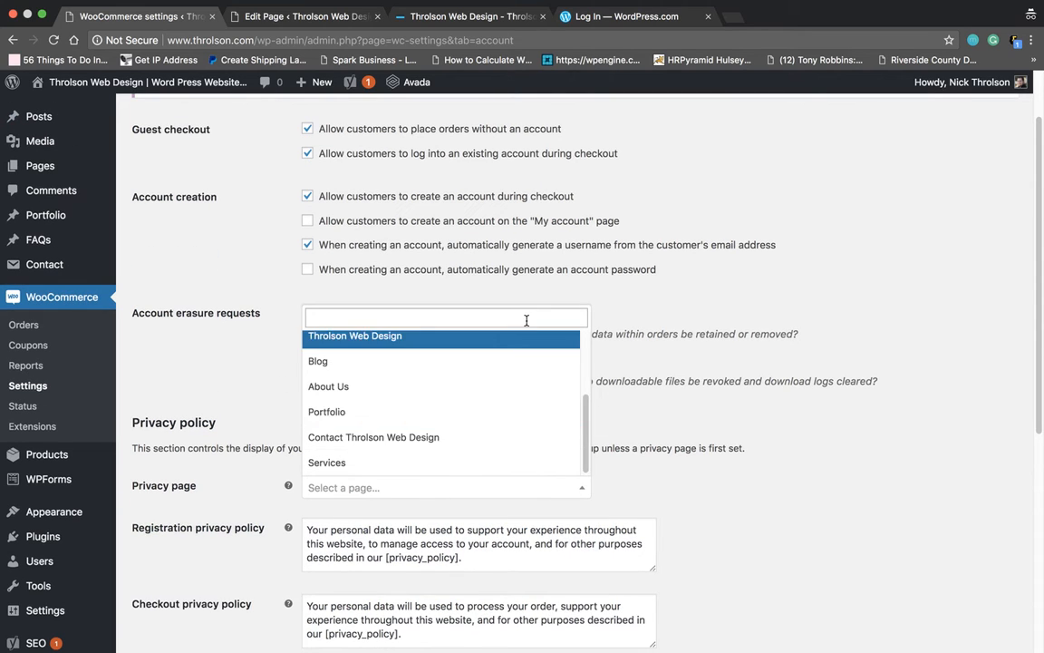
left_click(636, 354)
scroll(483, 459, "down", 1)
scroll(484, 522, "down", 5)
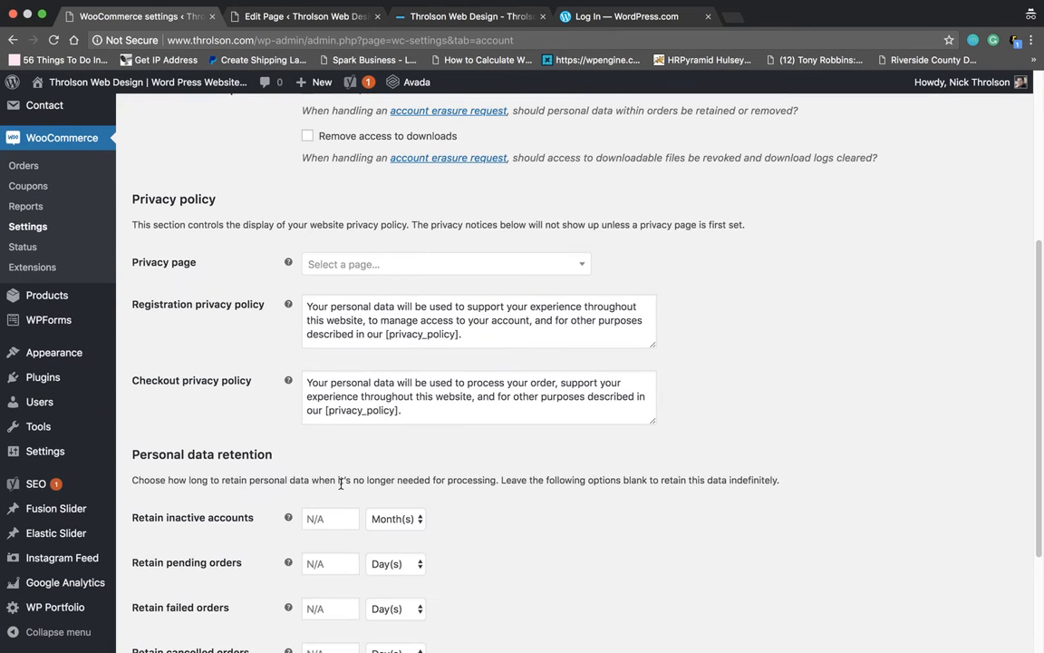
scroll(455, 480, "down", 3)
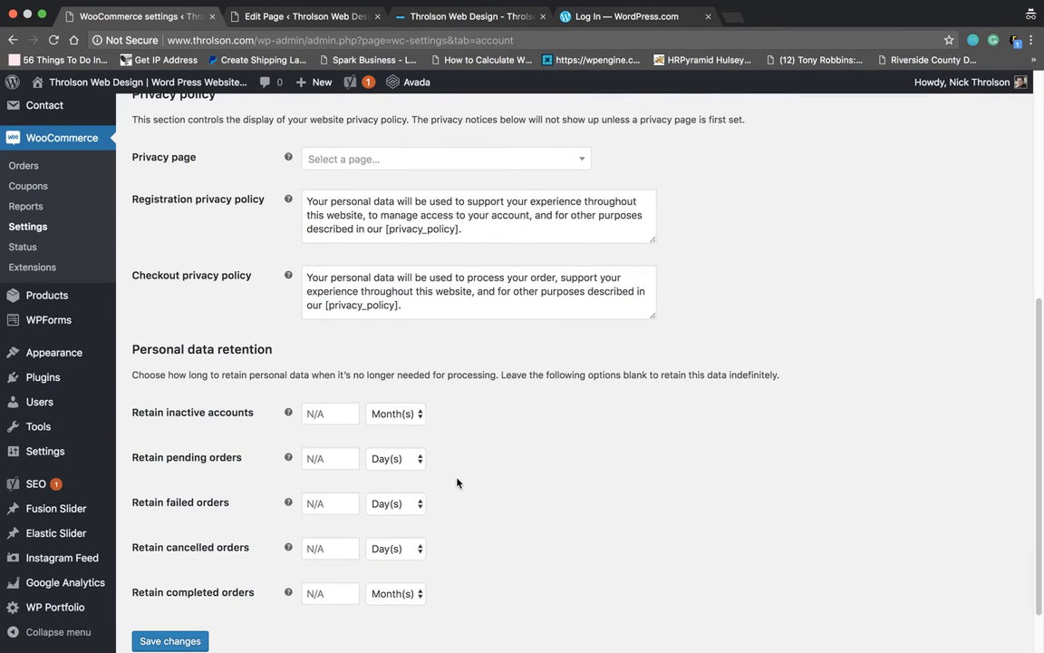
scroll(471, 473, "down", 2)
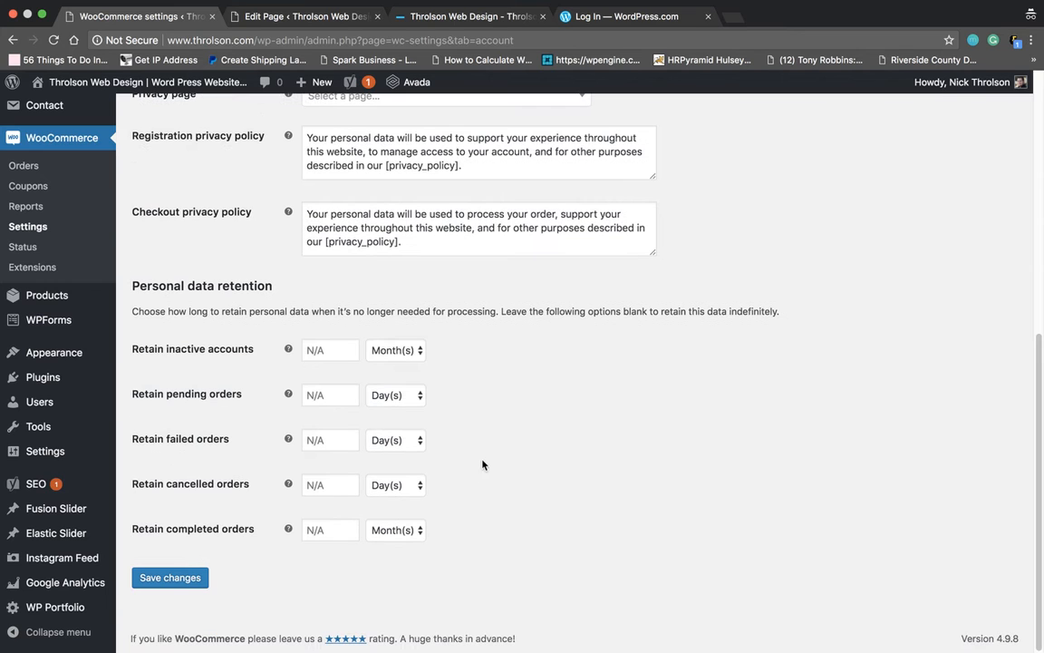
scroll(484, 463, "up", 10)
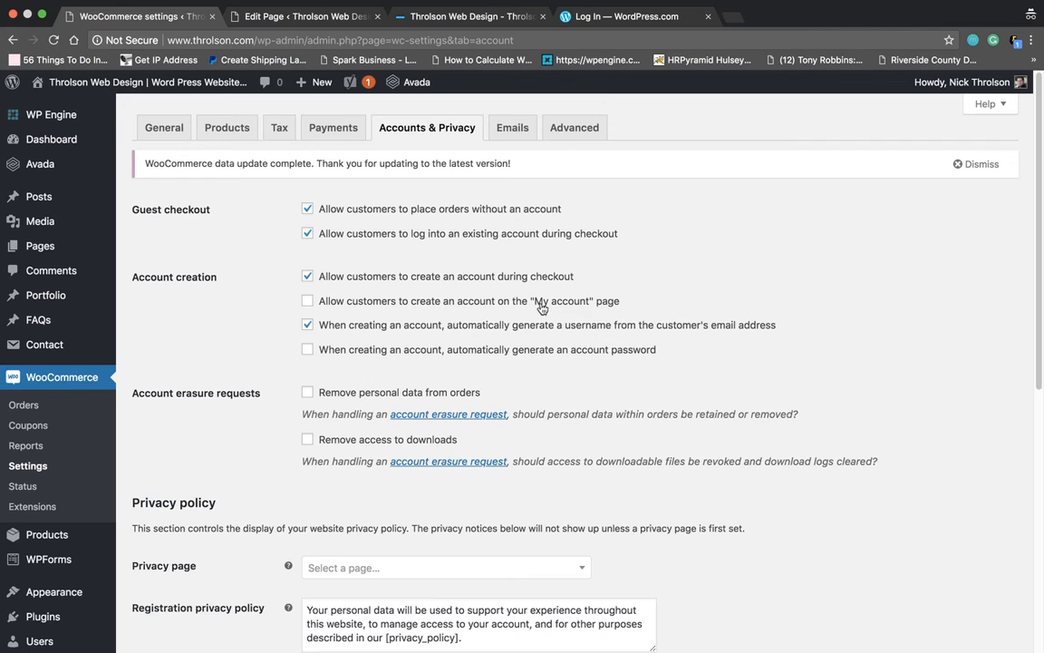
- Allow account creation on the "My account" page, enable automatic account password generation, and save the accounts and privacy settings
left_click(307, 301)
left_click(307, 350)
scroll(272, 381, "down", 1)
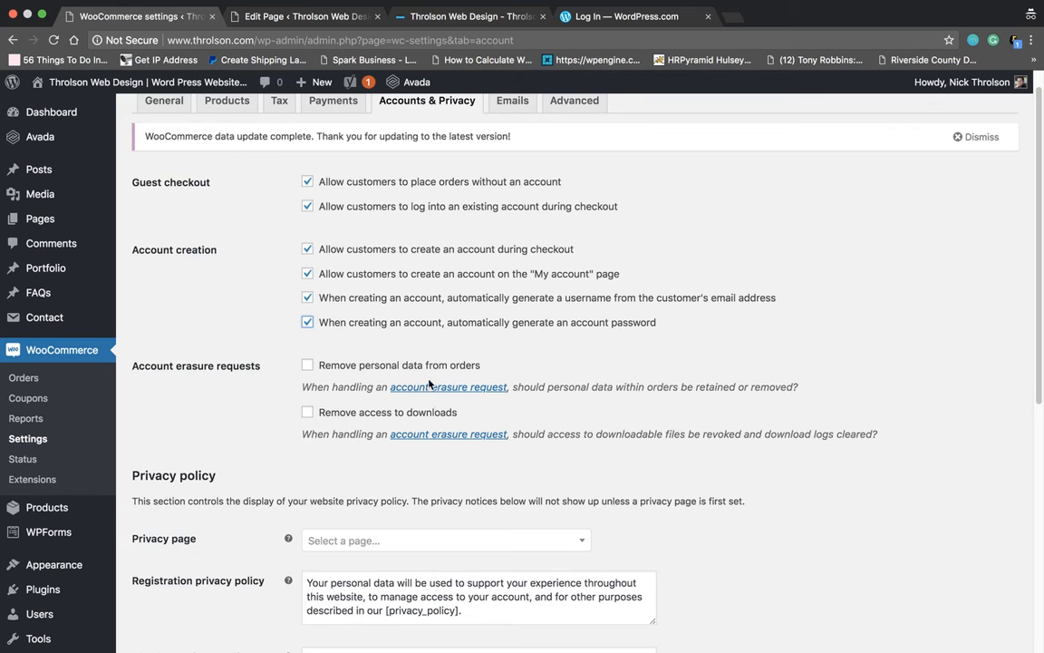
scroll(362, 426, "down", 5)
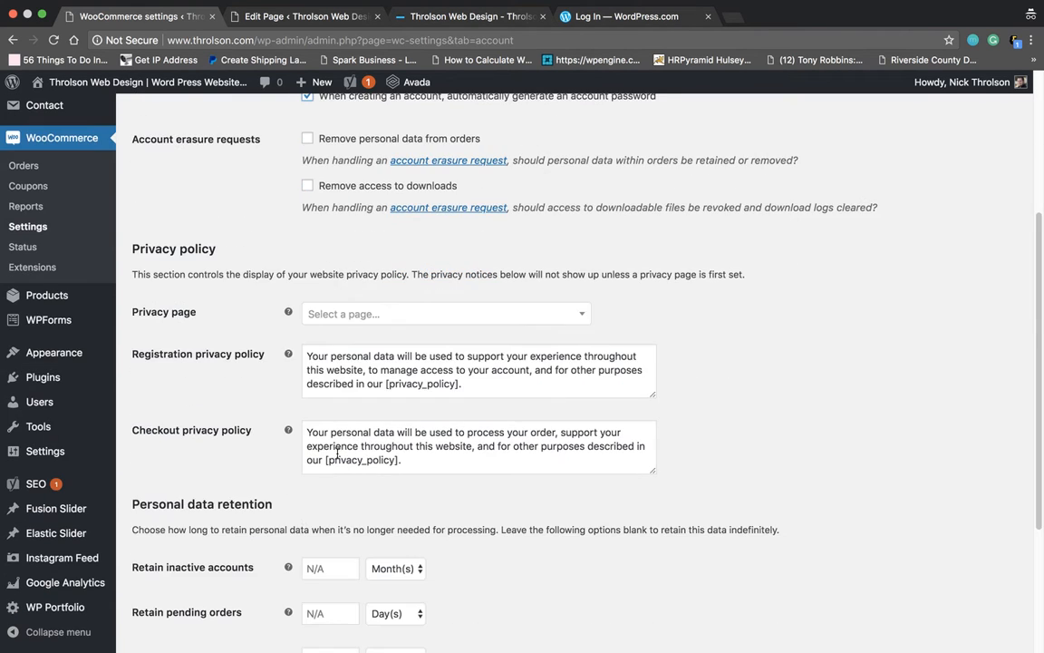
scroll(286, 521, "down", 5)
left_click(186, 577)
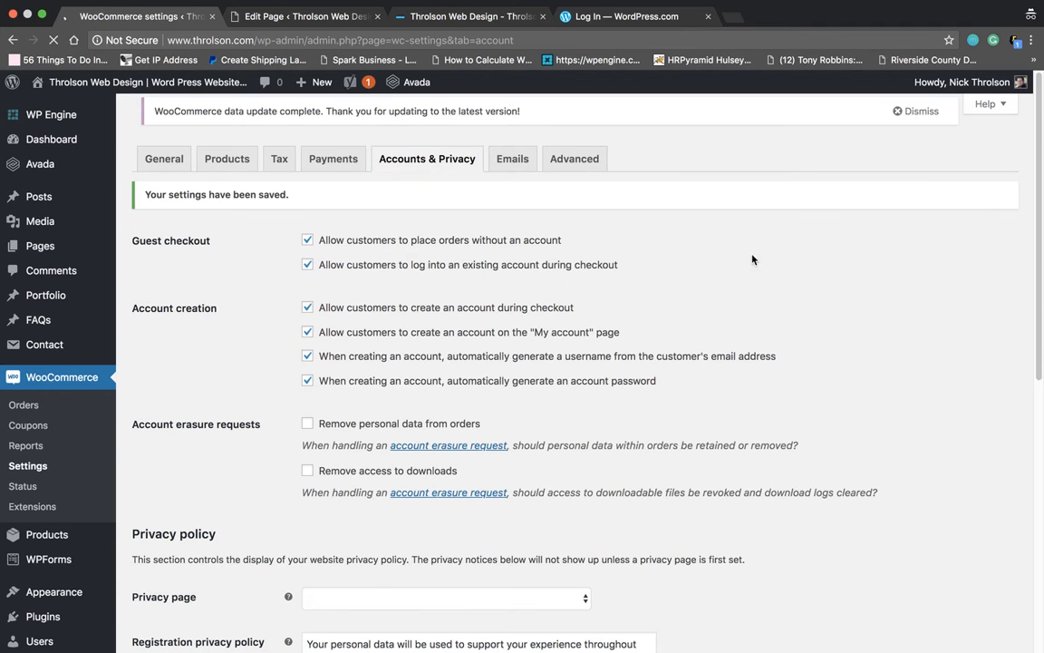
- Look through the store's email notifications and their recipients
left_click(513, 127)
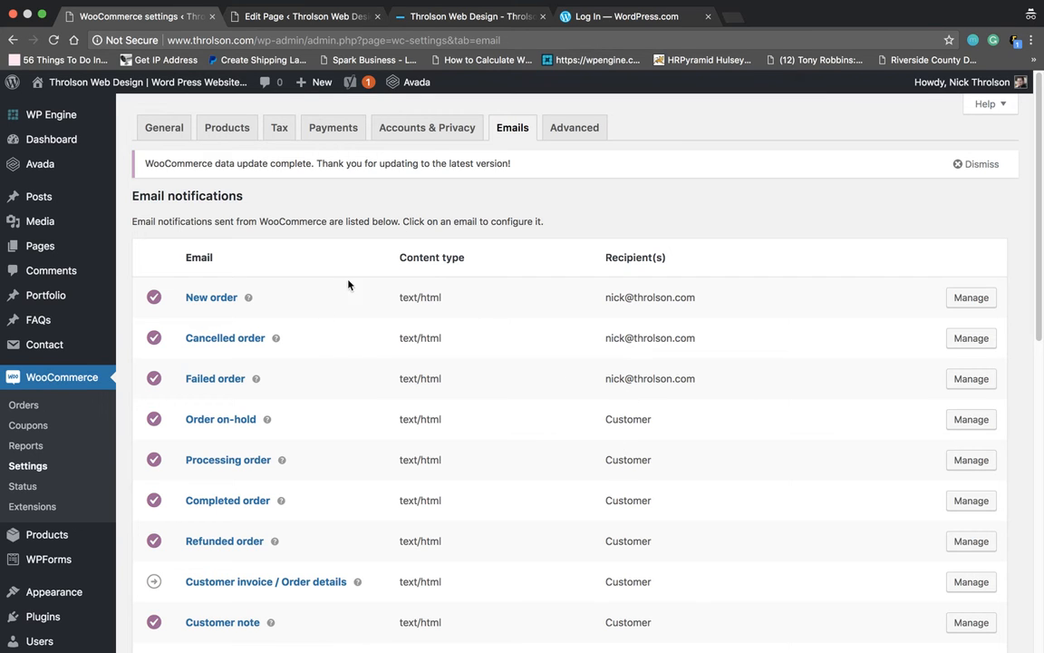
scroll(346, 352, "down", 2)
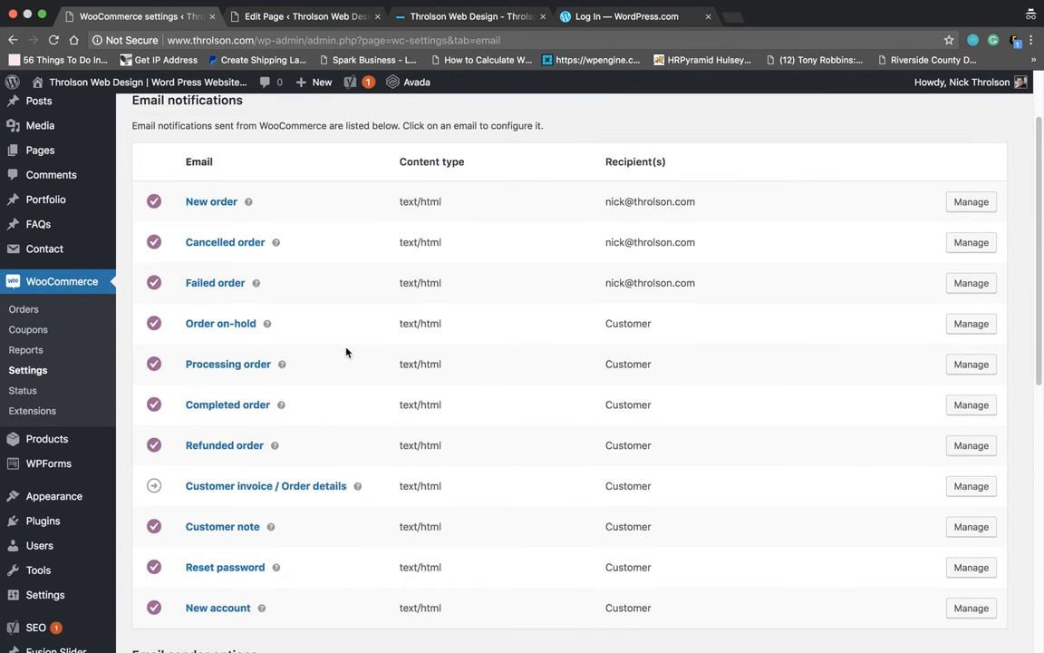
scroll(345, 352, "down", 1)
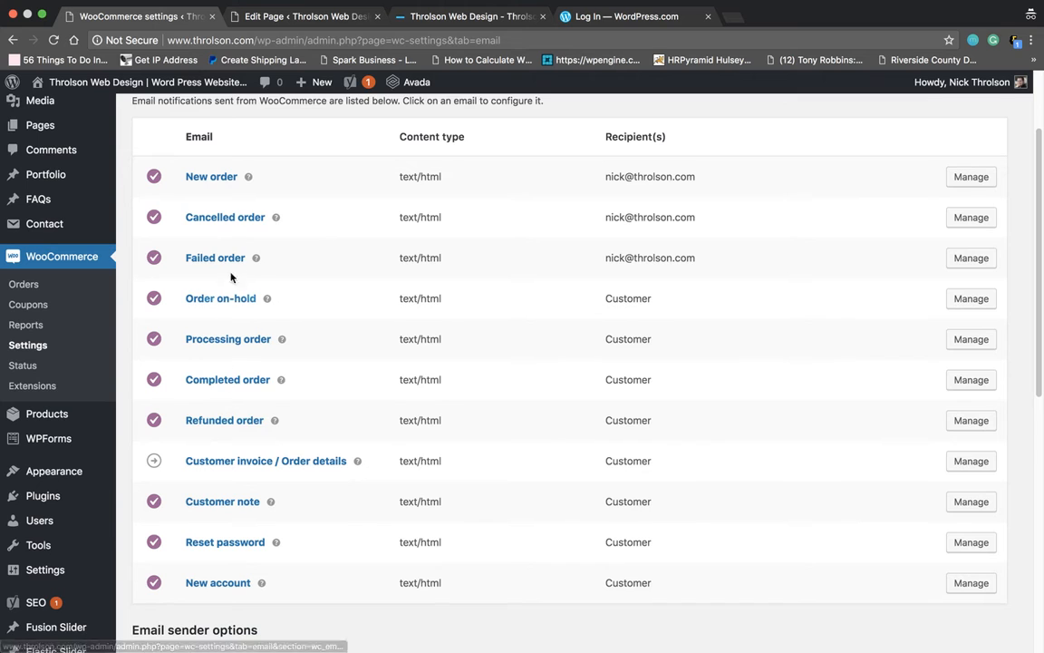
scroll(366, 375, "up", 3)
- Check the available page choices for the cart, checkout and terms and conditions in the advanced page setup
left_click(573, 128)
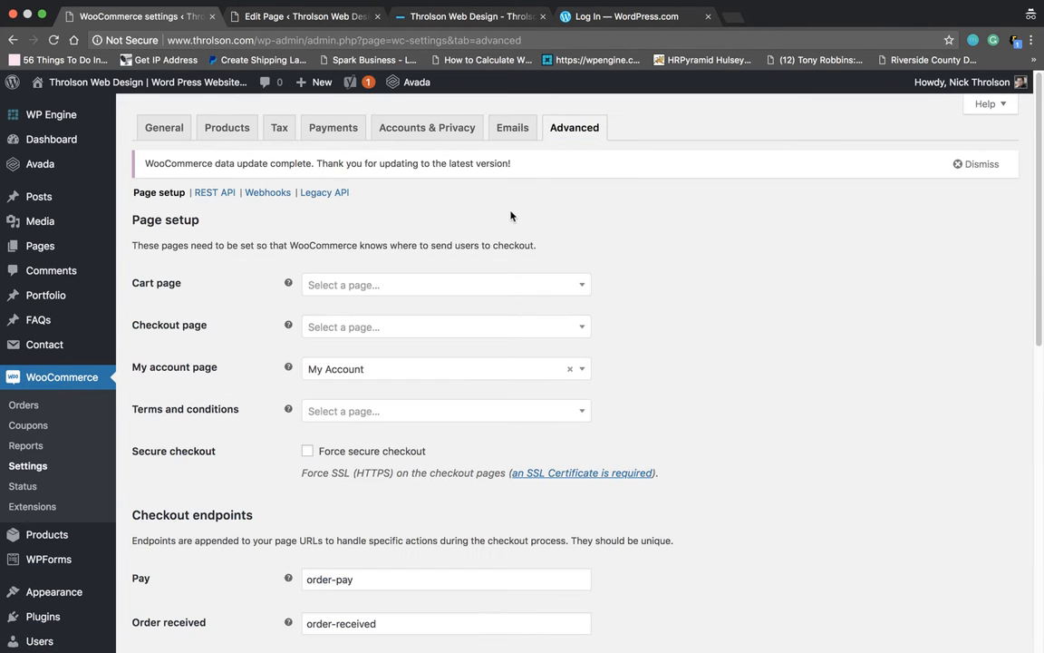
left_click(467, 287)
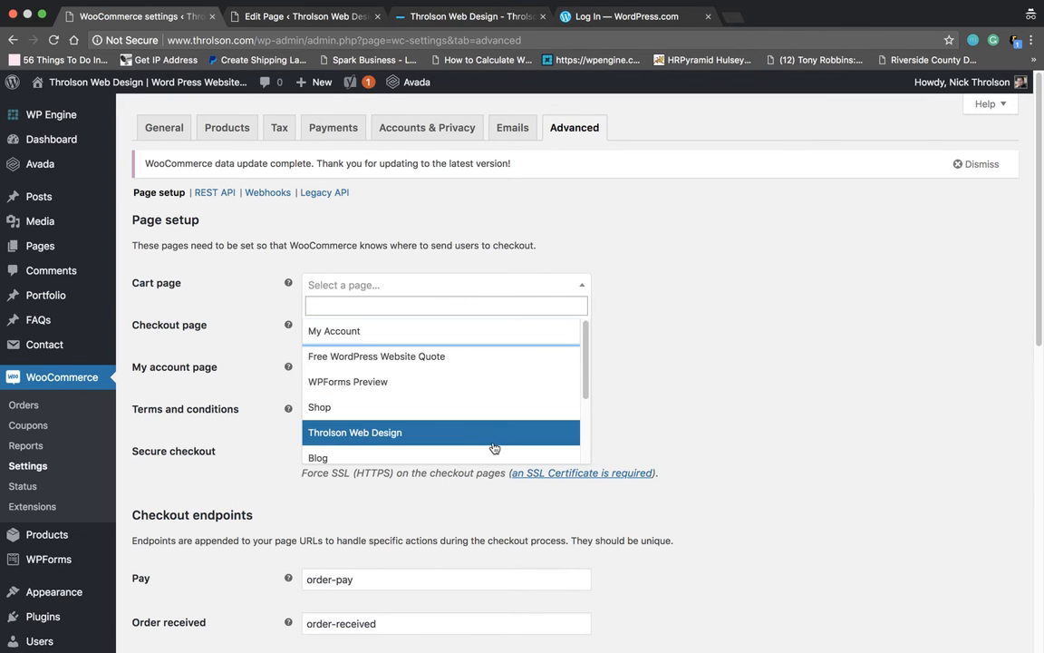
scroll(503, 440, "down", 2)
left_click(707, 356)
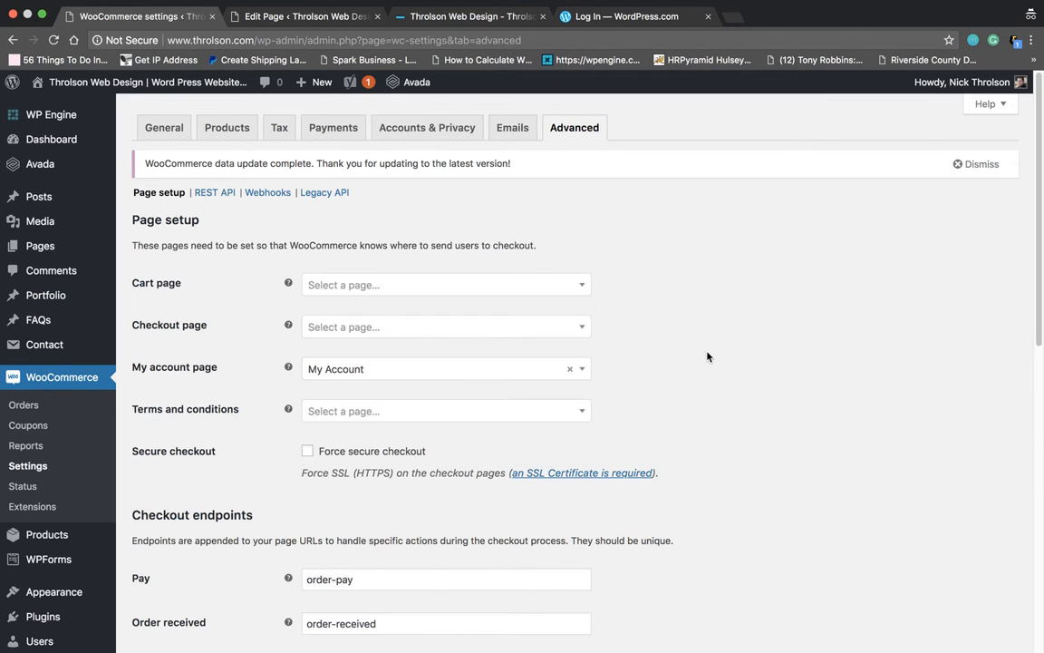
left_click(396, 330)
left_click(730, 280)
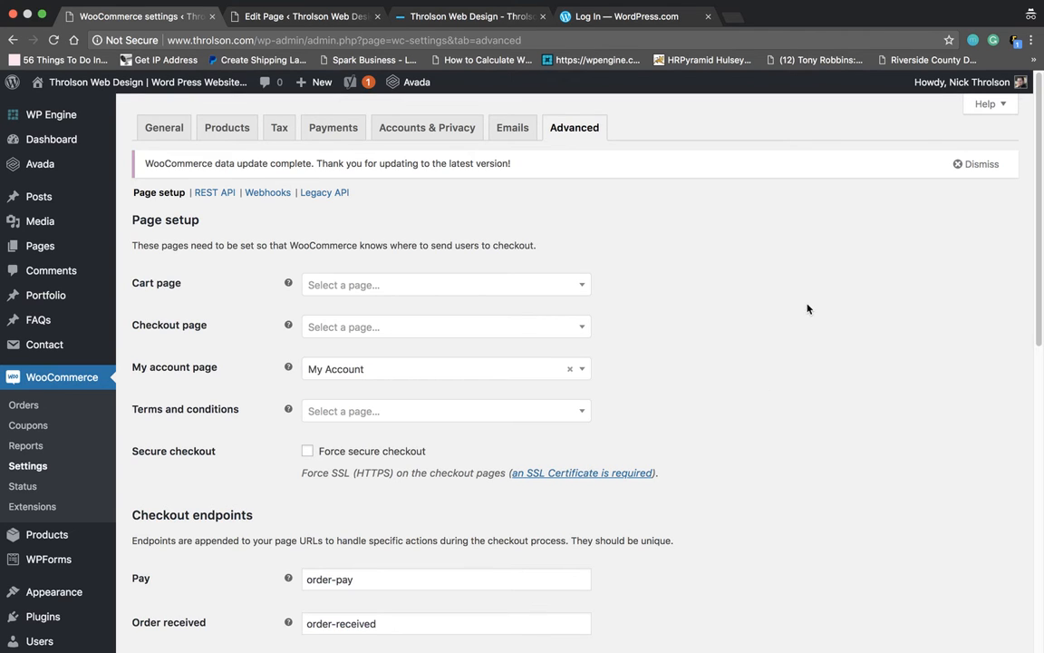
left_click(376, 422)
left_click(651, 388)
- Enable Force secure checkout and recheck the page choices for terms and conditions
left_click(308, 451)
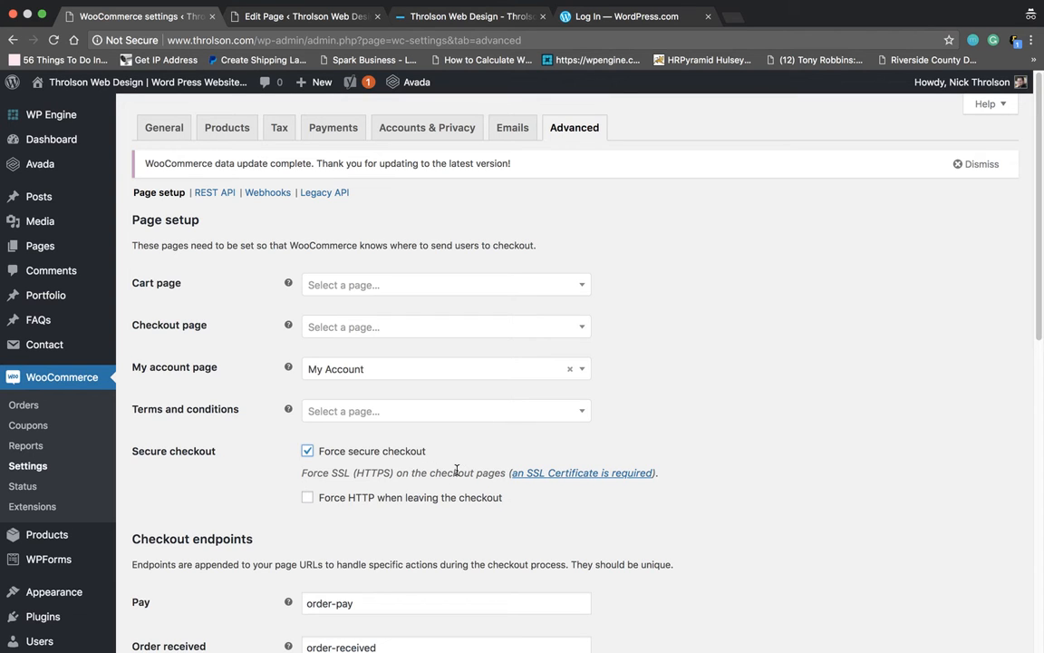
left_click(436, 412)
left_click(436, 420)
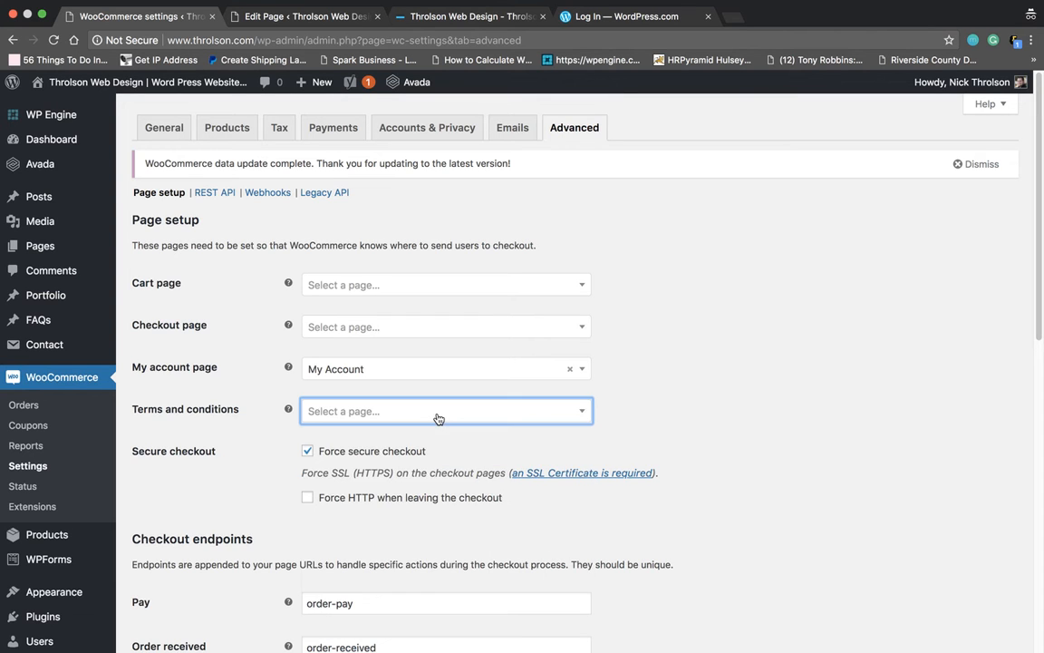
- Save the advanced page setup settings of the store
scroll(431, 482, "down", 5)
scroll(429, 484, "down", 9)
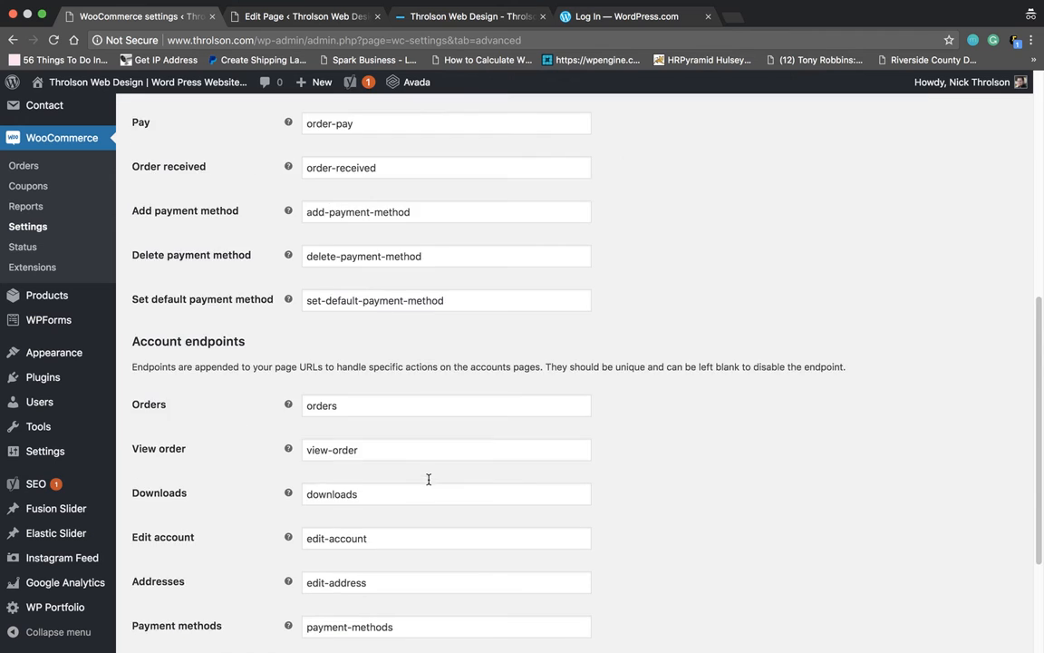
left_click(195, 577)
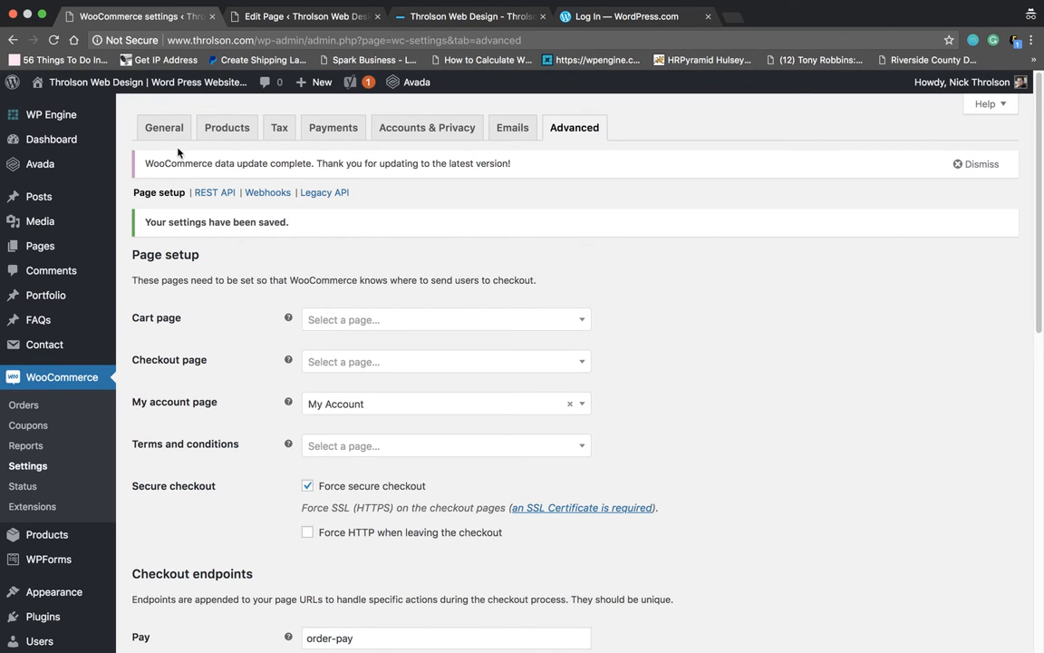
- Open the WooCommerce orders list and dismiss the data update notice
left_click(67, 382)
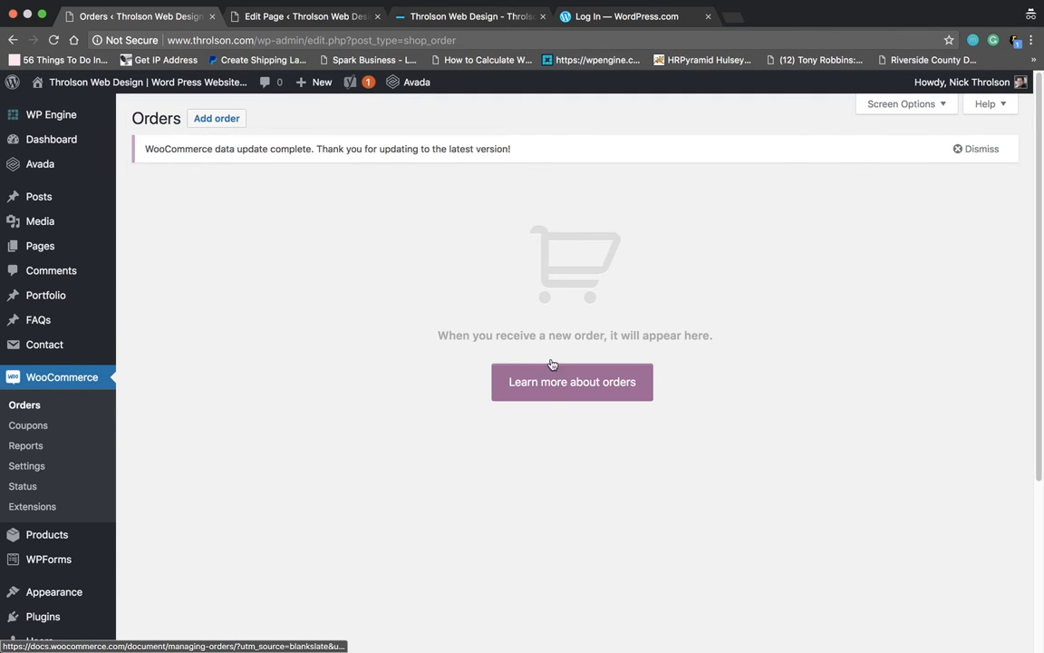
left_click(975, 150)
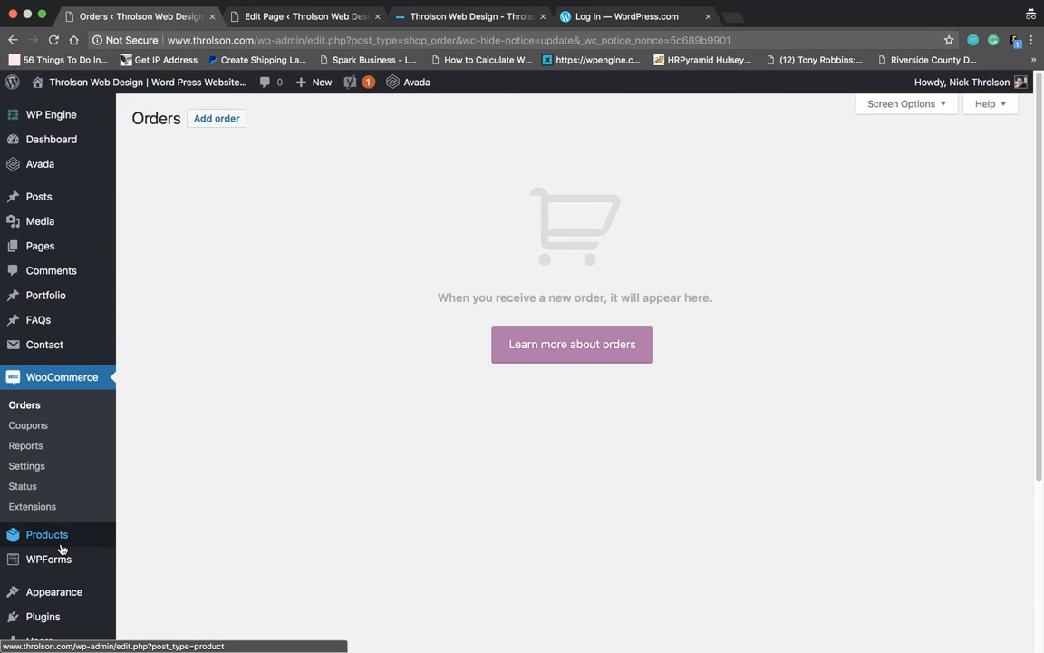
- Start a new product titled "Ebook" and collapse its Yoast SEO section
mouse_move(28, 544)
left_click(145, 549)
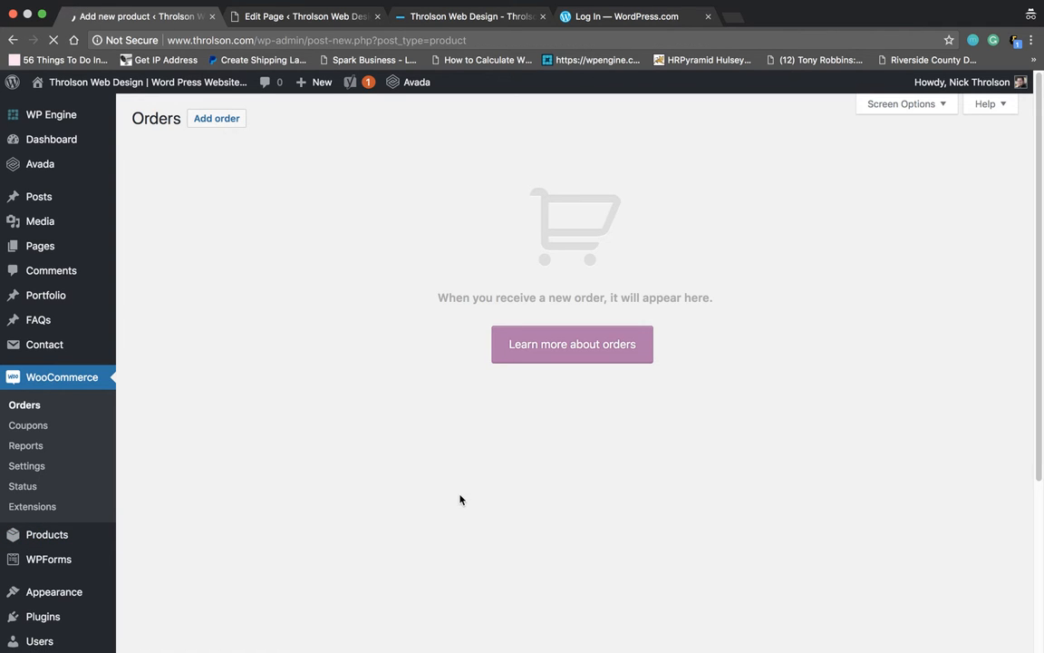
type("Ebook")
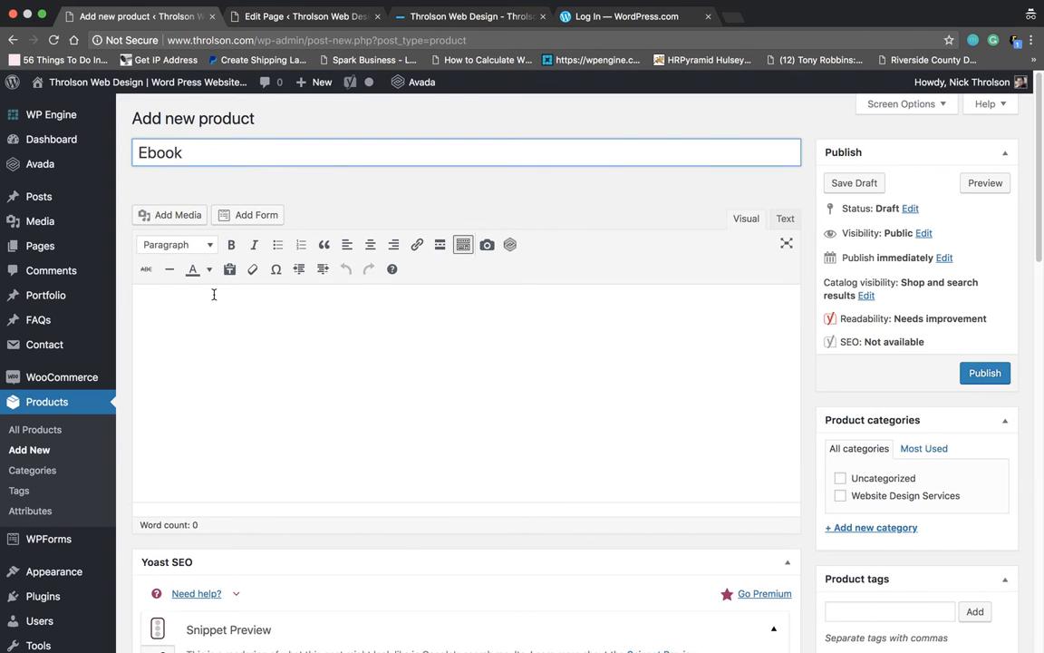
left_click(358, 409)
scroll(417, 421, "down", 5)
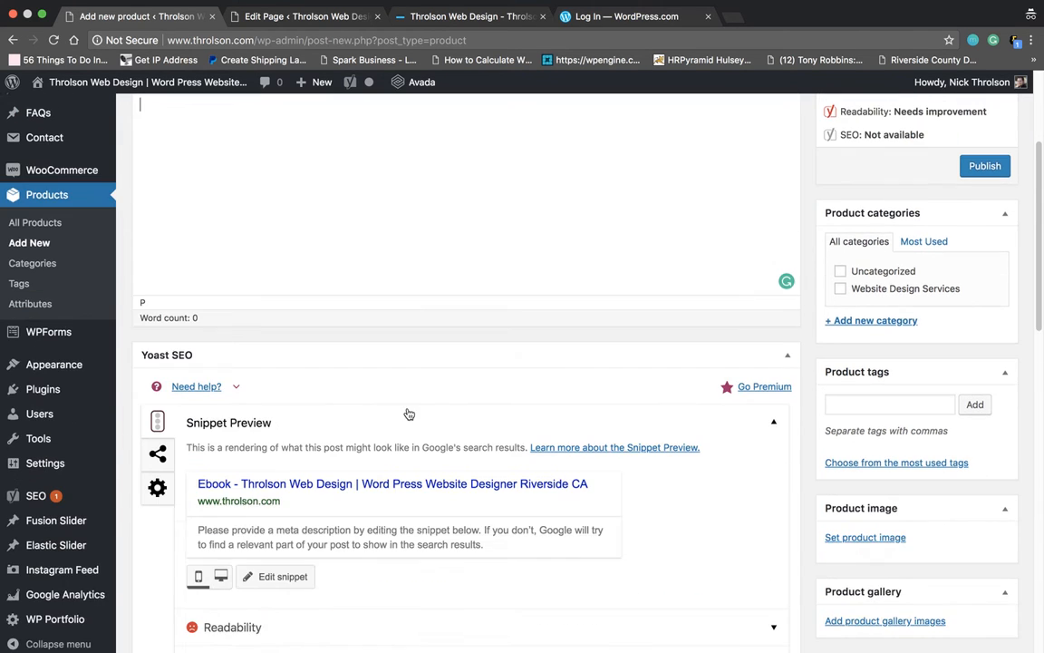
left_click(785, 355)
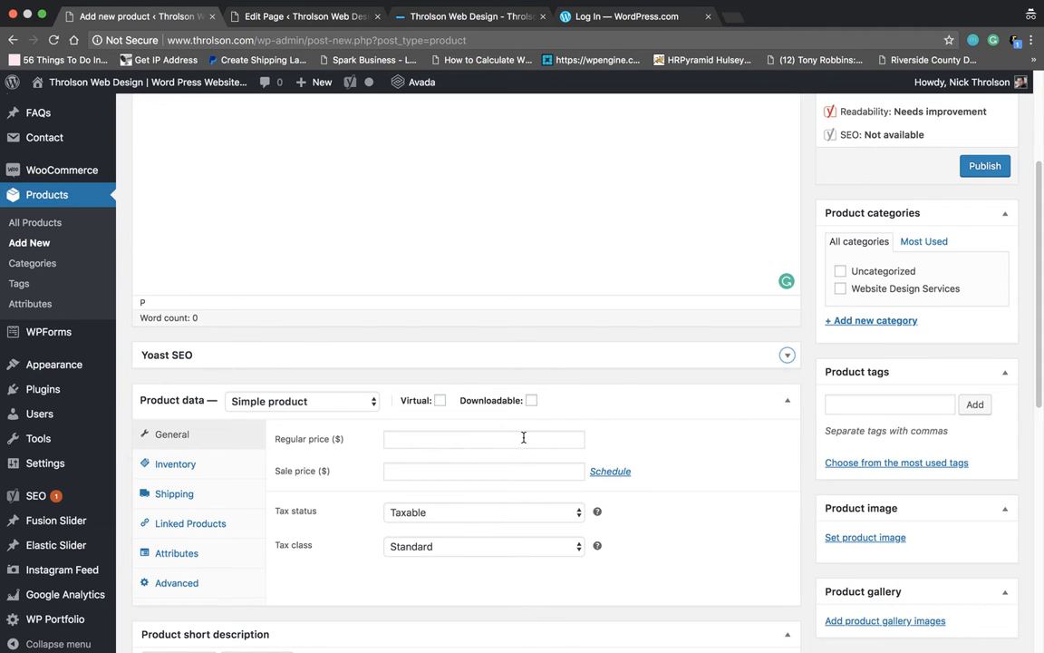
- Set the product's regular price to $15.00 and its sale price to $9.99
scroll(739, 464, "down", 1)
scroll(683, 460, "down", 3)
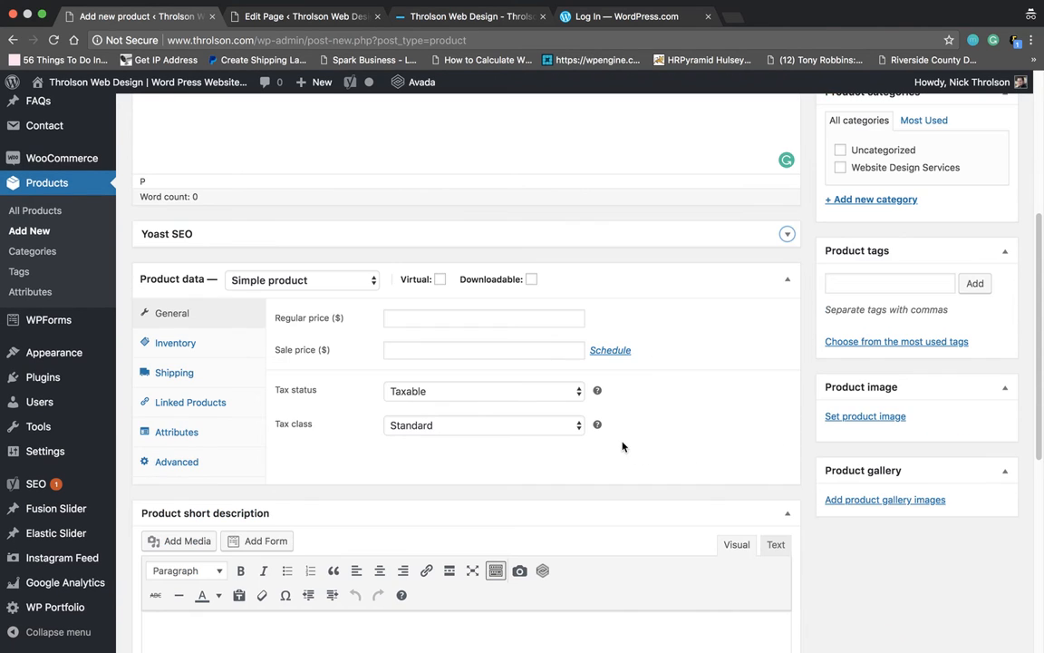
left_click(445, 316)
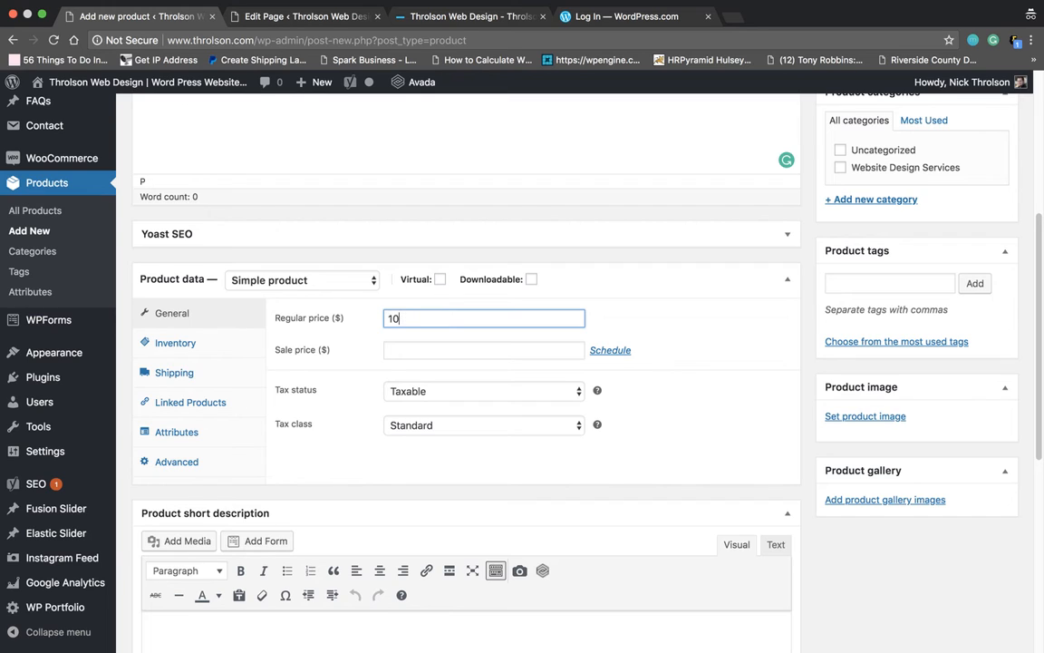
left_click(443, 352)
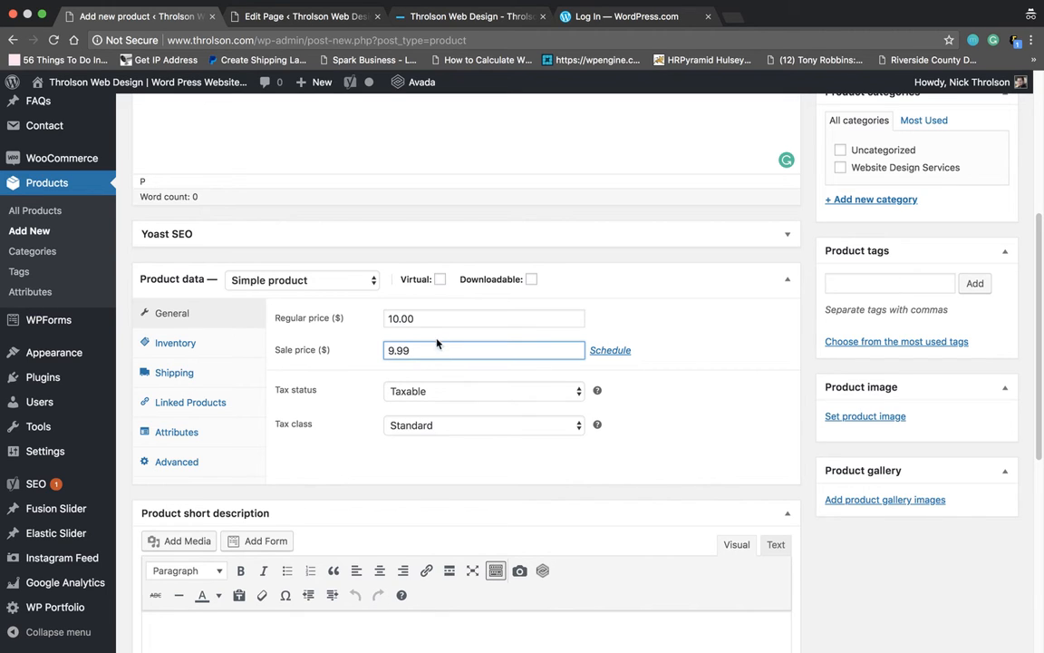
left_click_drag(433, 317, 368, 319)
type("1")
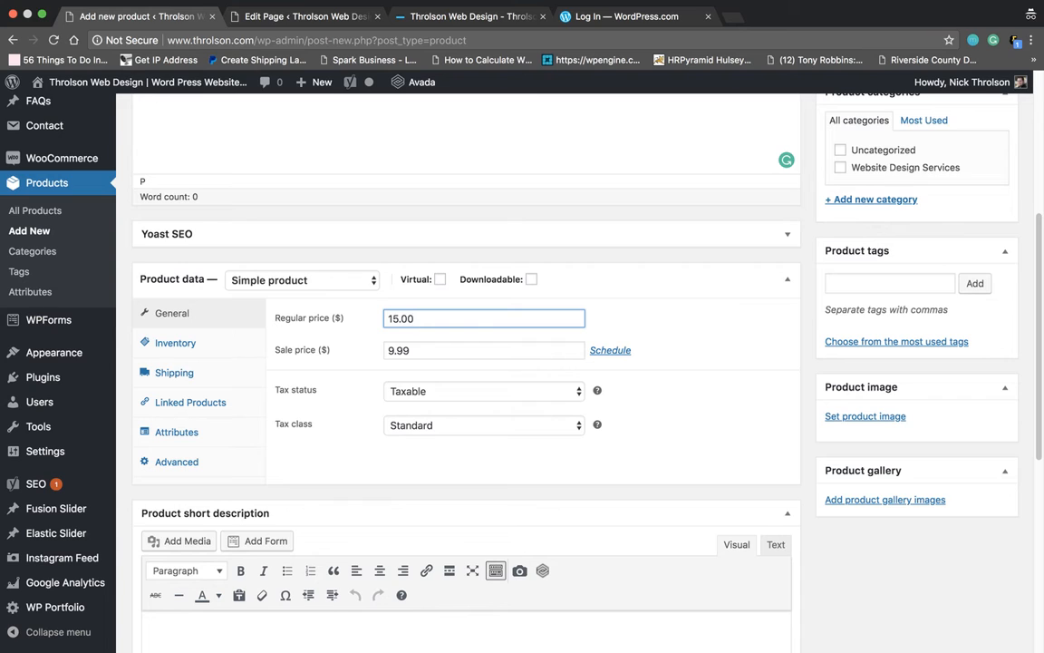
- Mark the product as virtual and downloadable, and attach vector01.png from the media library as a downloadable file named "Ebook"
left_click(439, 280)
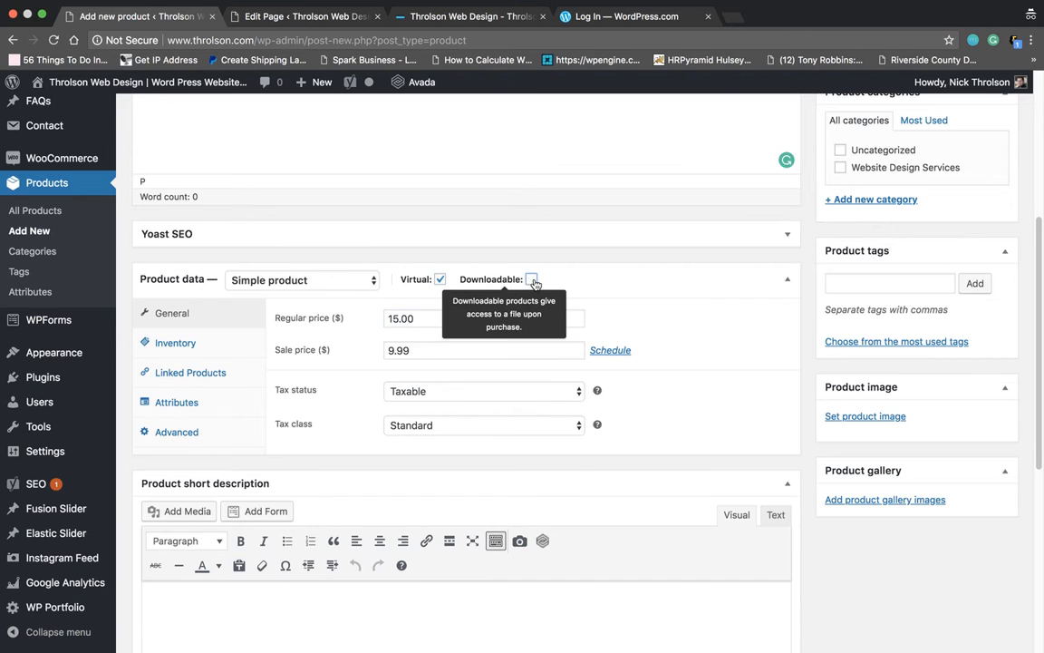
left_click(532, 280)
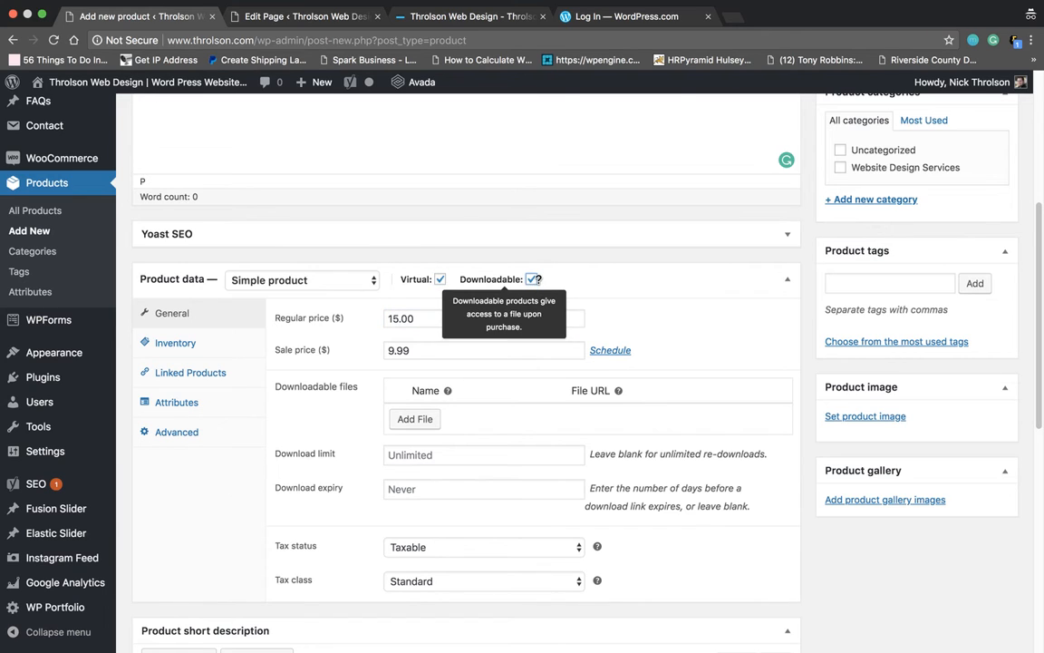
left_click(423, 422)
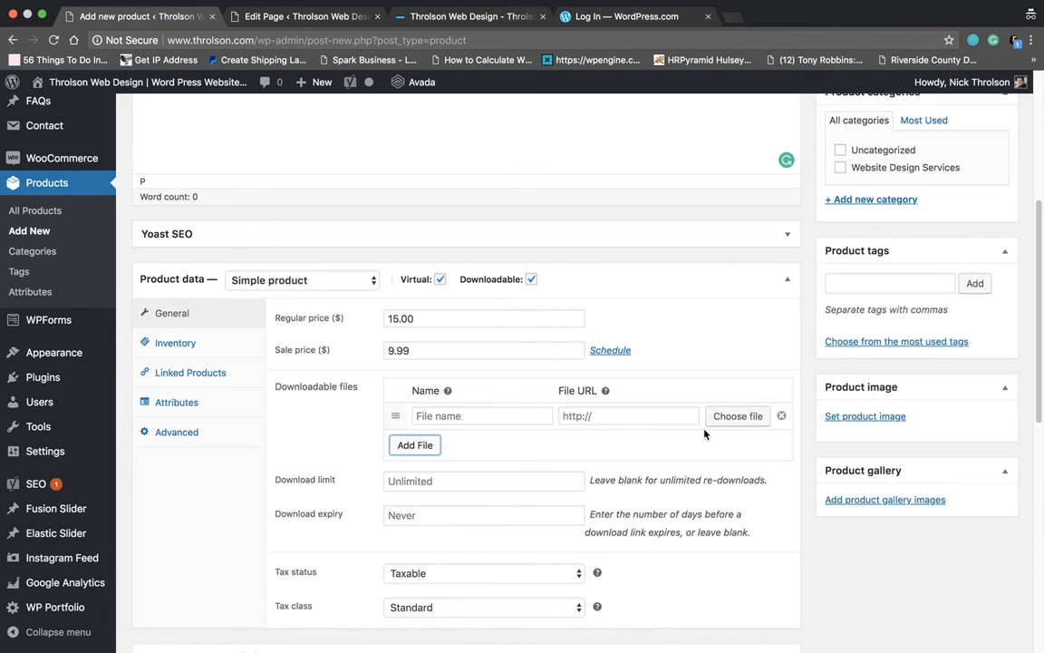
left_click(737, 415)
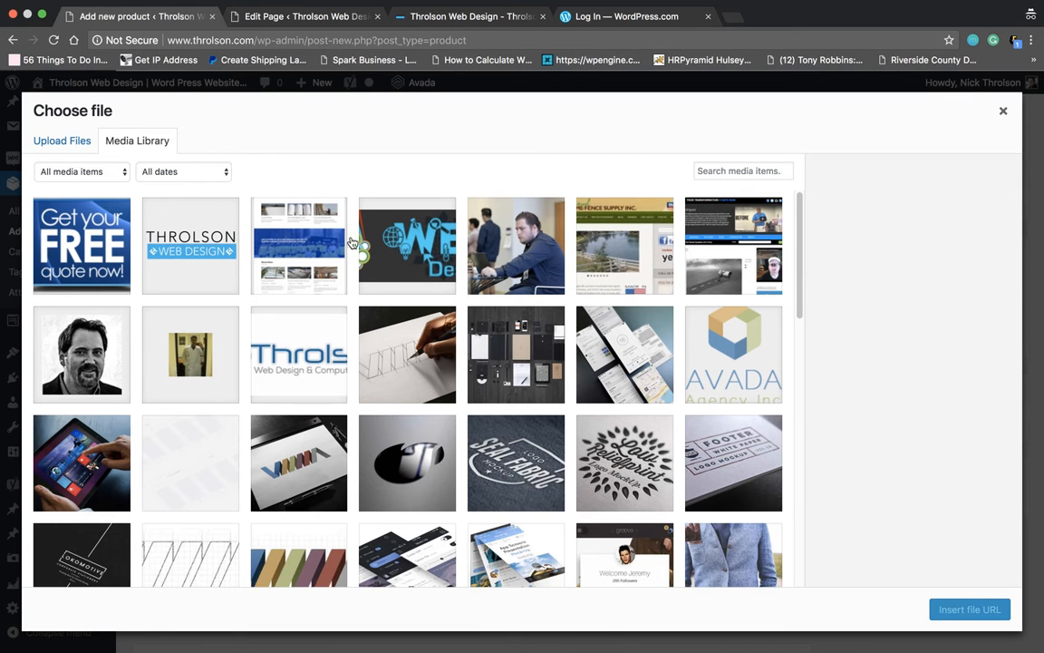
left_click(170, 220)
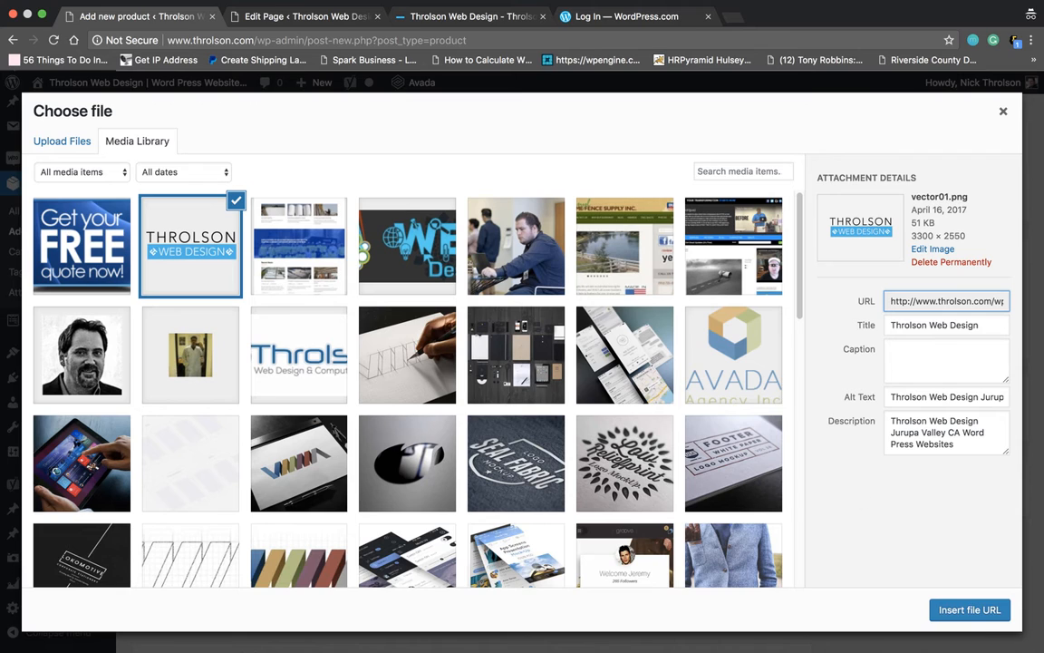
left_click(990, 610)
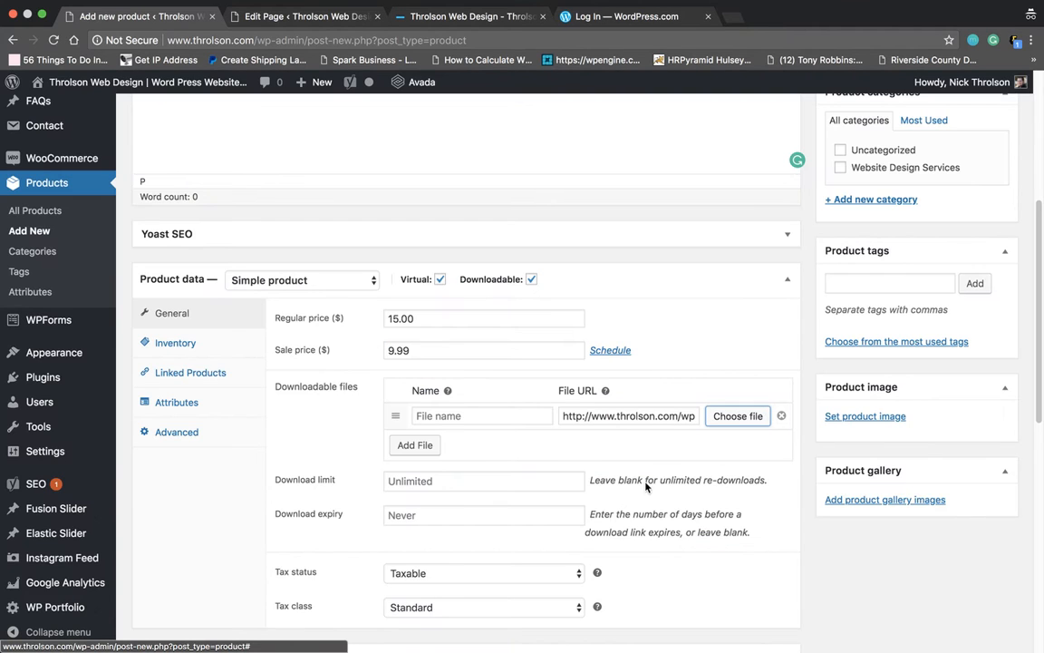
left_click(490, 419)
type("Ebook")
left_click(580, 453)
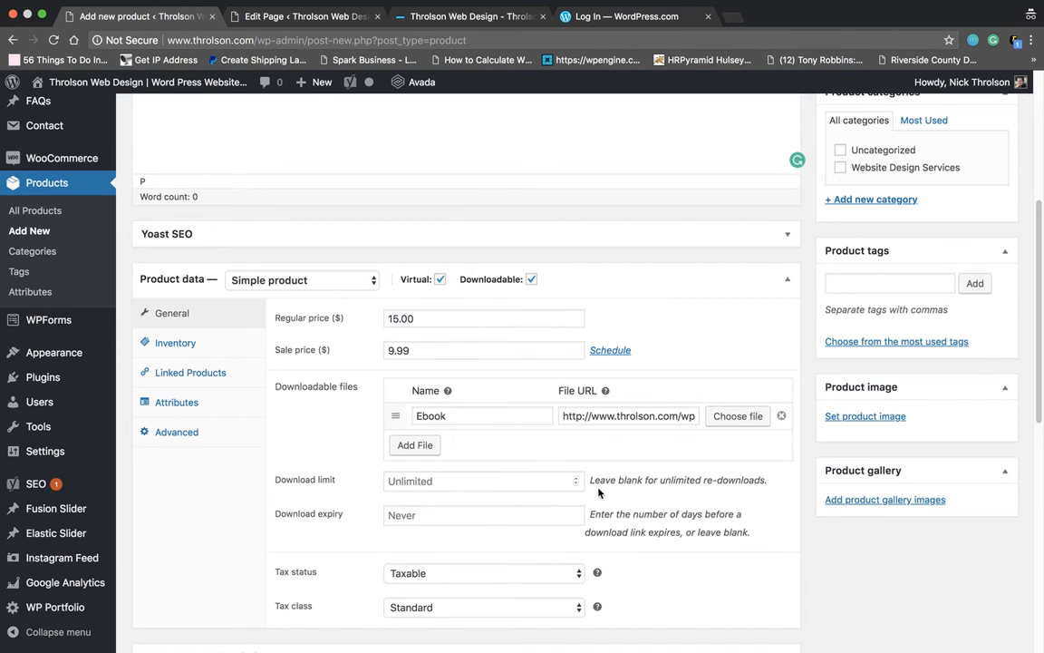
- Set the product's tax status to None and its tax class to Zero Rate
scroll(445, 553, "down", 2)
left_click(467, 512)
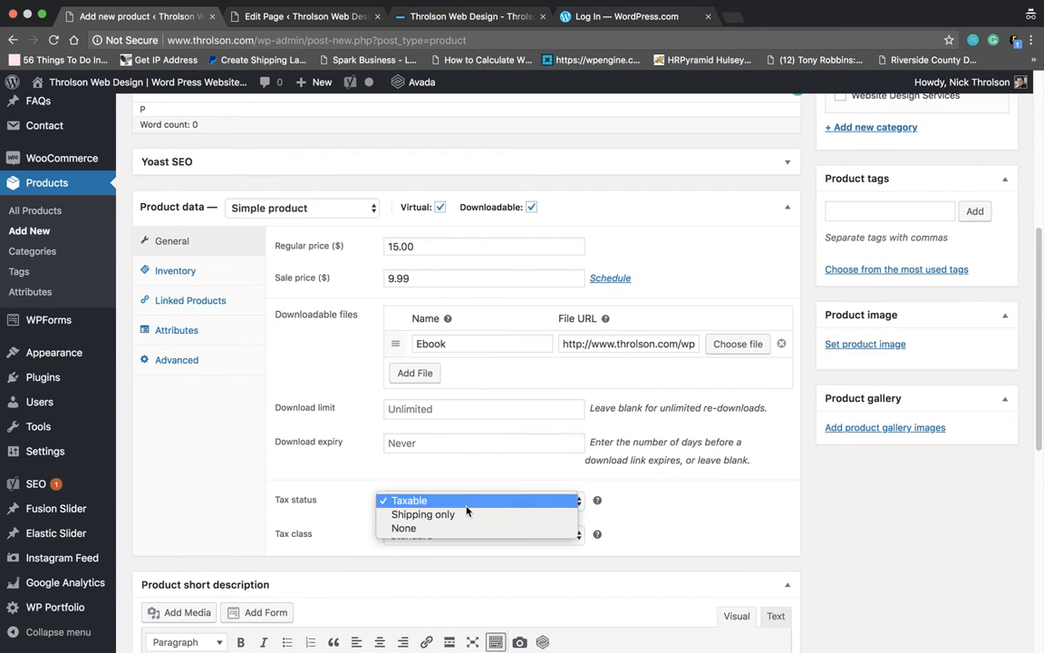
left_click(454, 534)
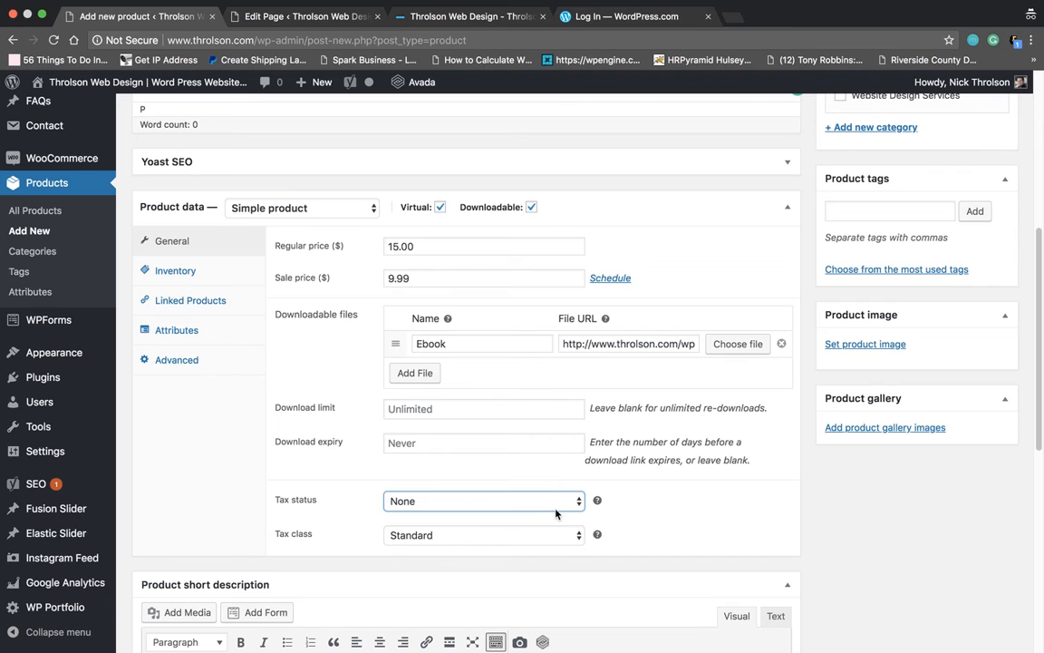
left_click(505, 535)
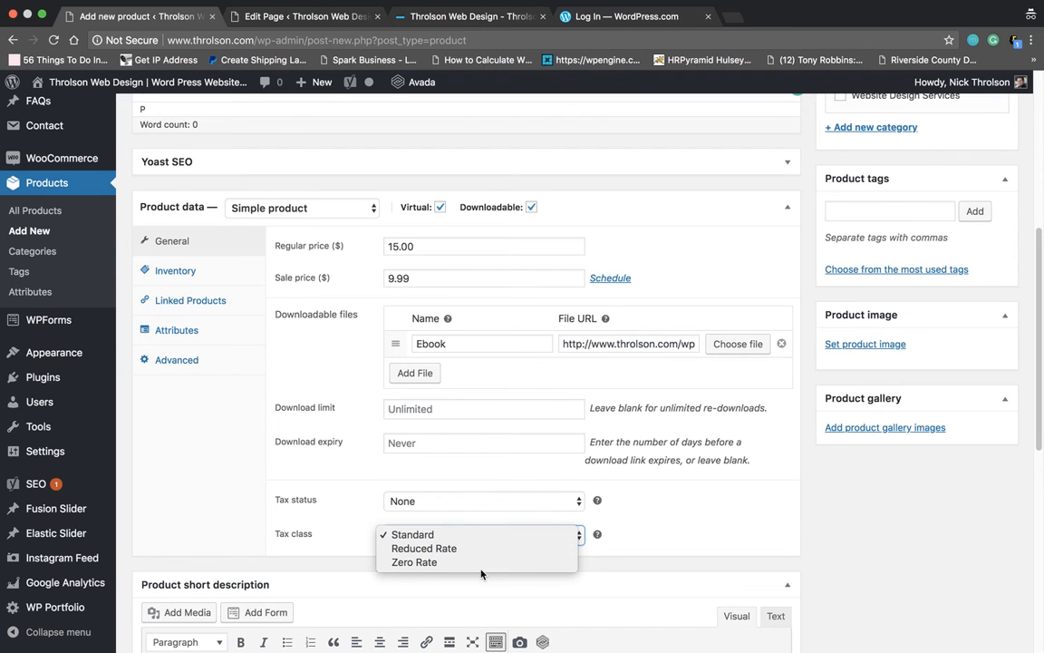
left_click(485, 542)
left_click(482, 538)
left_click(426, 562)
left_click(688, 506)
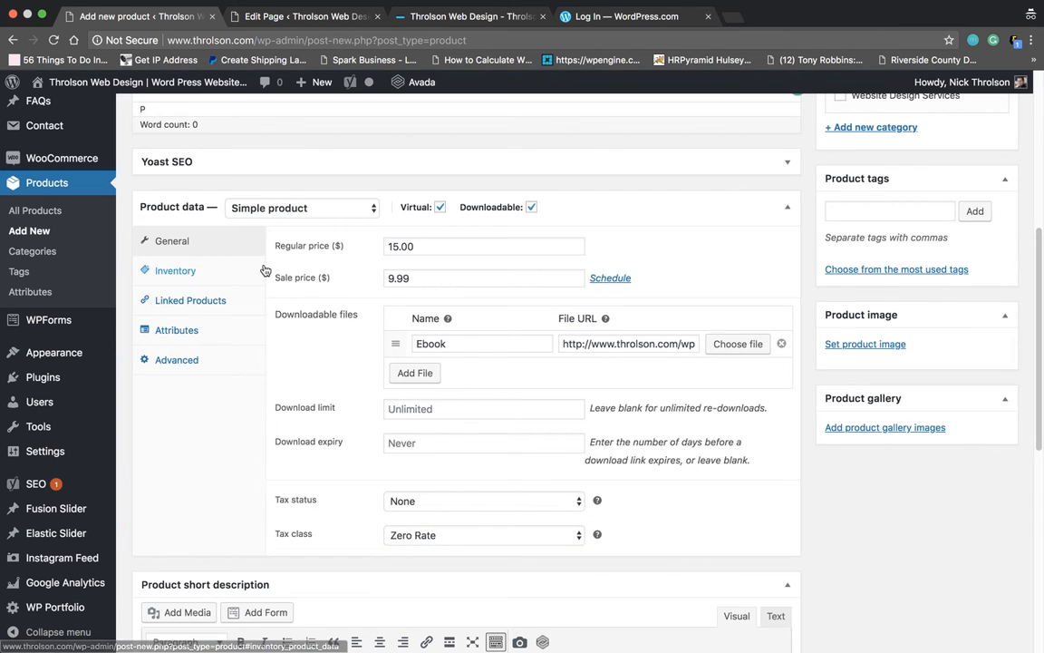
- Add the tag "ebook" to the product
scroll(660, 344, "up", 5)
left_click(861, 458)
type("ebookl")
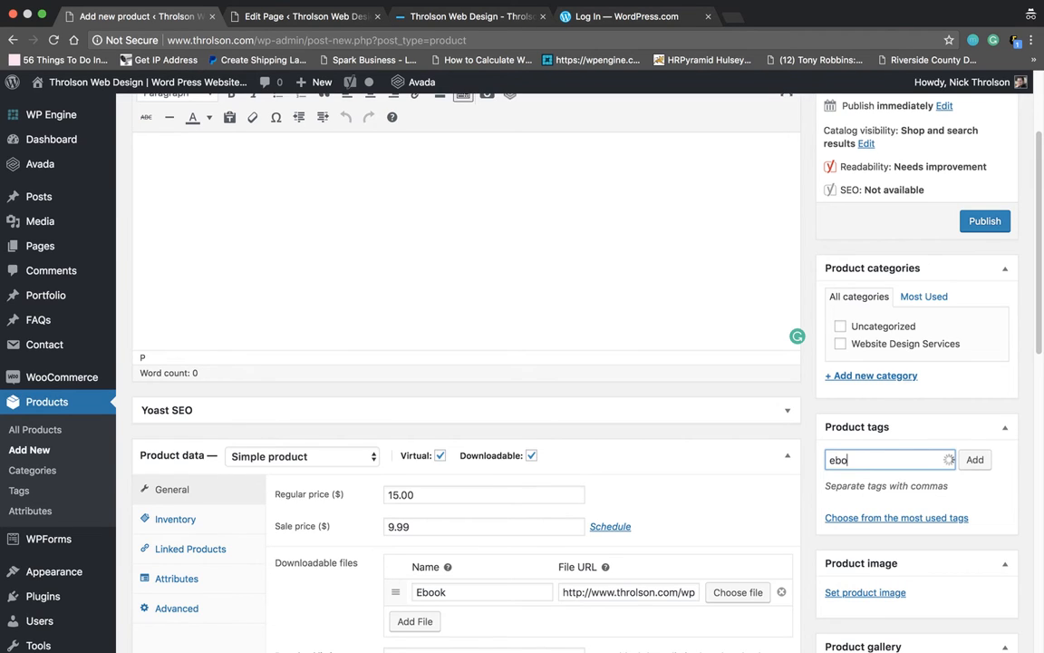
left_click(975, 461)
- Set vector01.png, the Throlson Web Design logo, from the media library as the product image
scroll(693, 450, "down", 3)
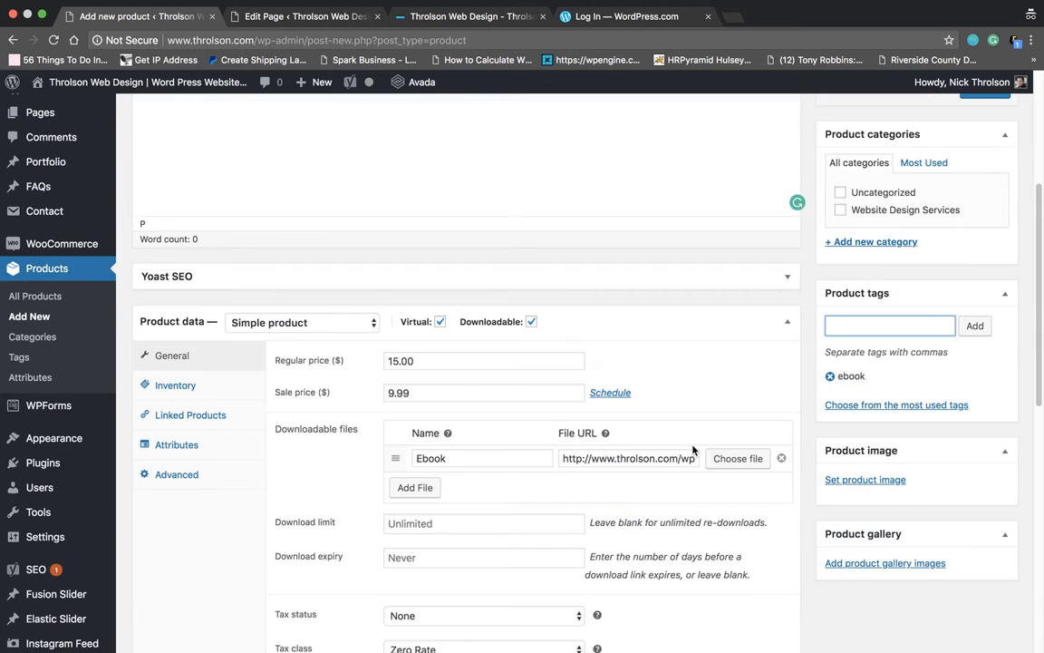
left_click(889, 483)
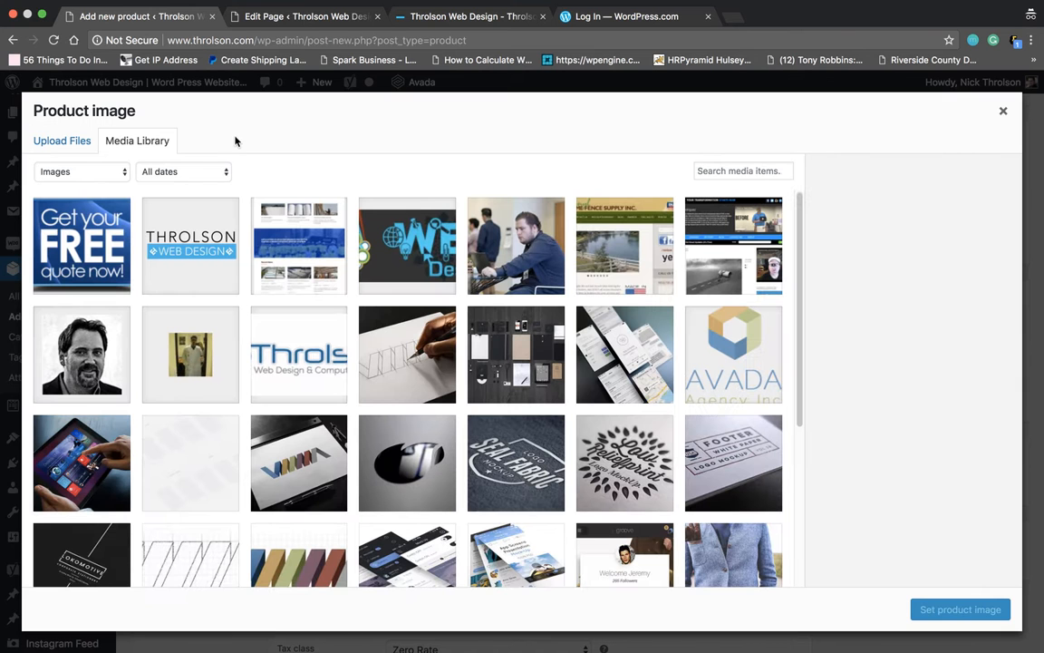
left_click(199, 225)
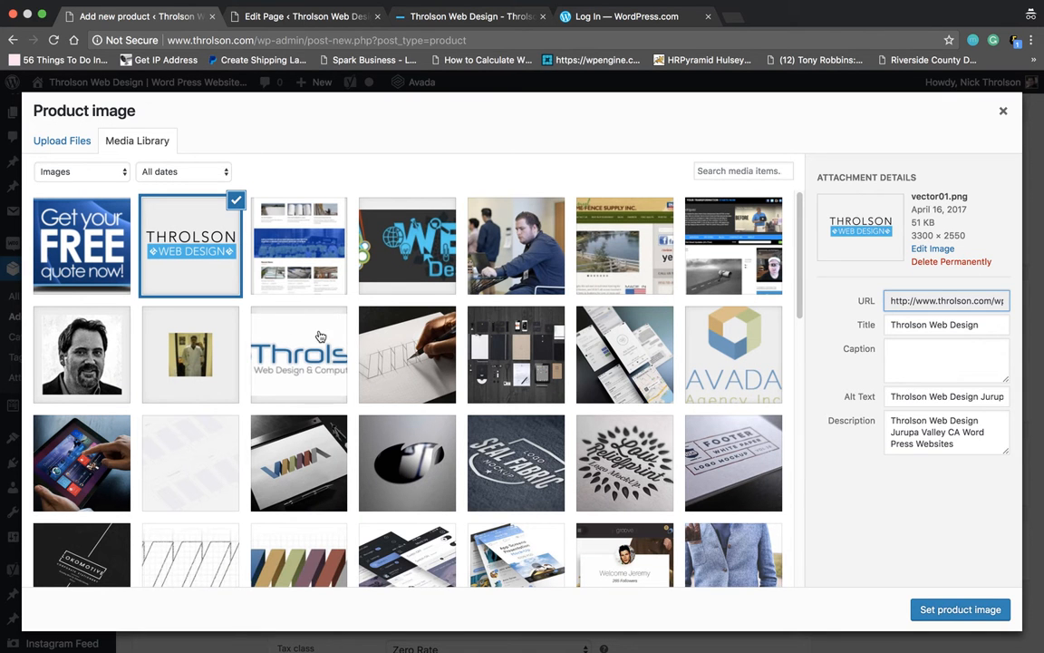
left_click(917, 612)
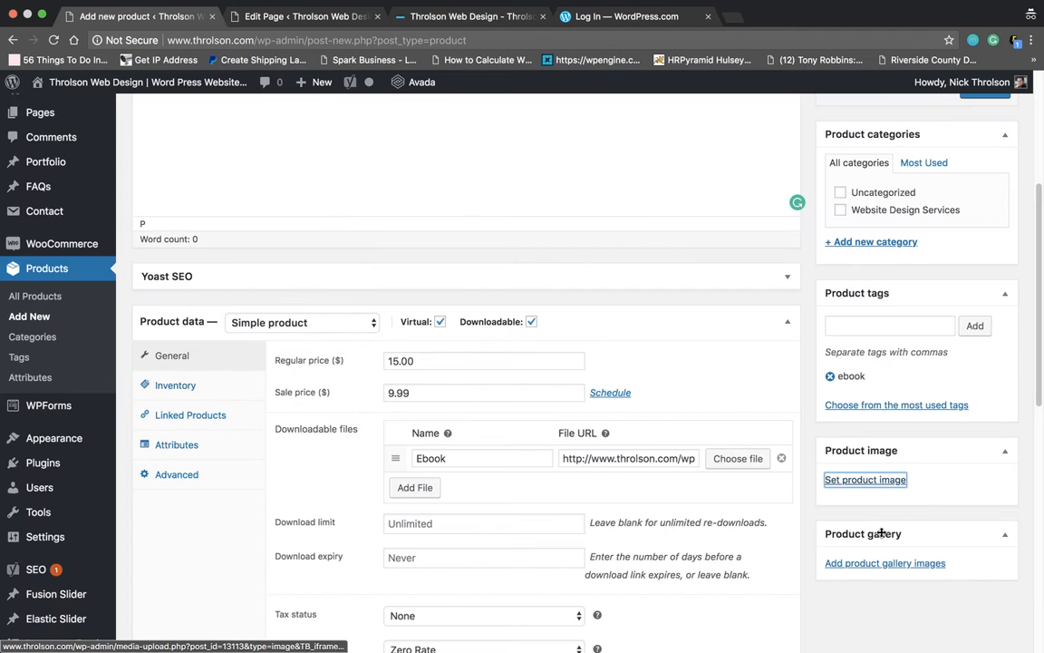
- Add the Hulsey Contracting commercial roofing website image and Throlson-Web-Design-Services.jpeg to the product gallery
scroll(884, 521, "down", 5)
left_click(880, 501)
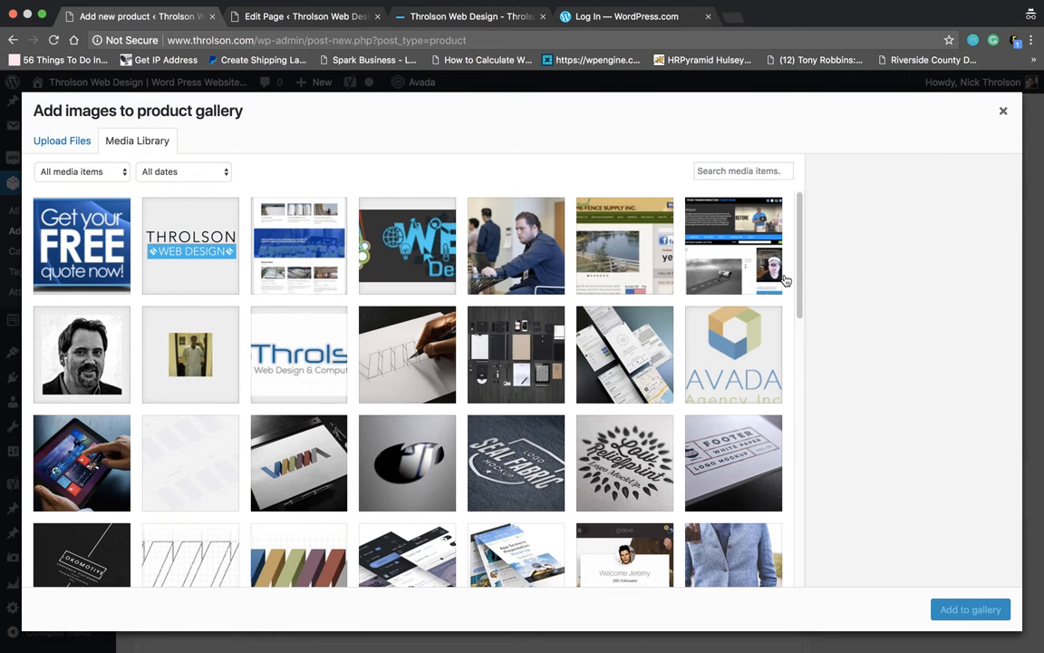
left_click(342, 262)
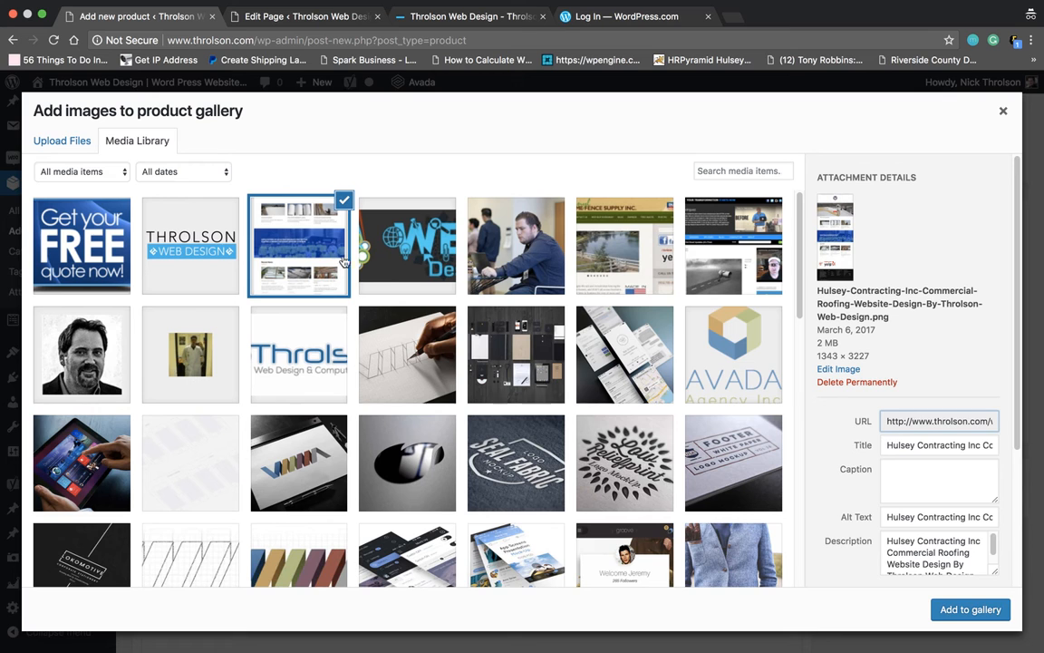
left_click(969, 609)
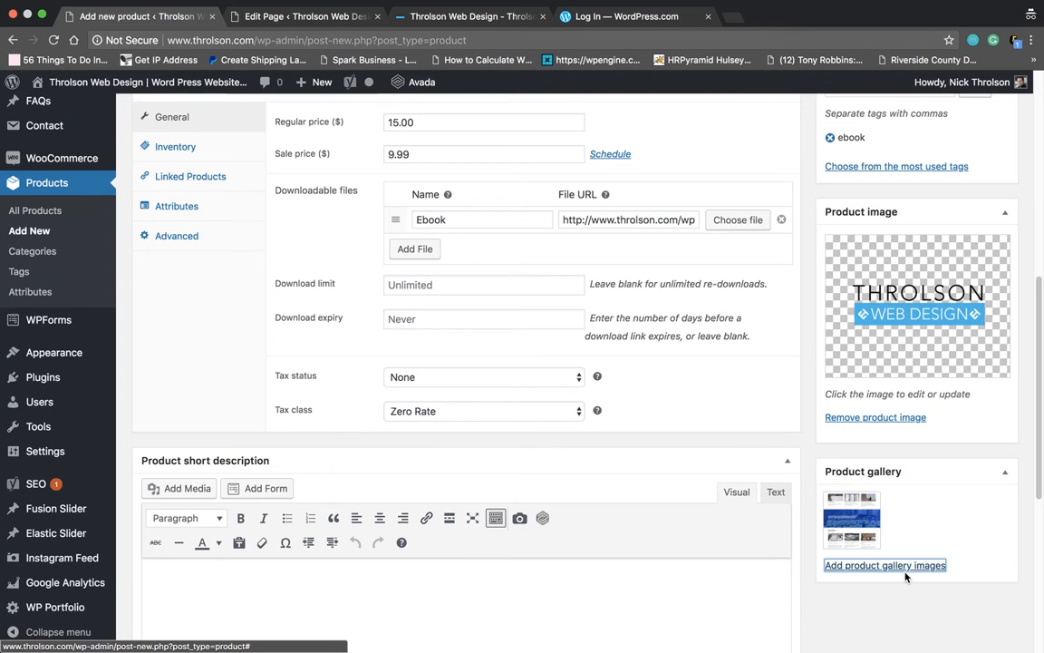
left_click(905, 571)
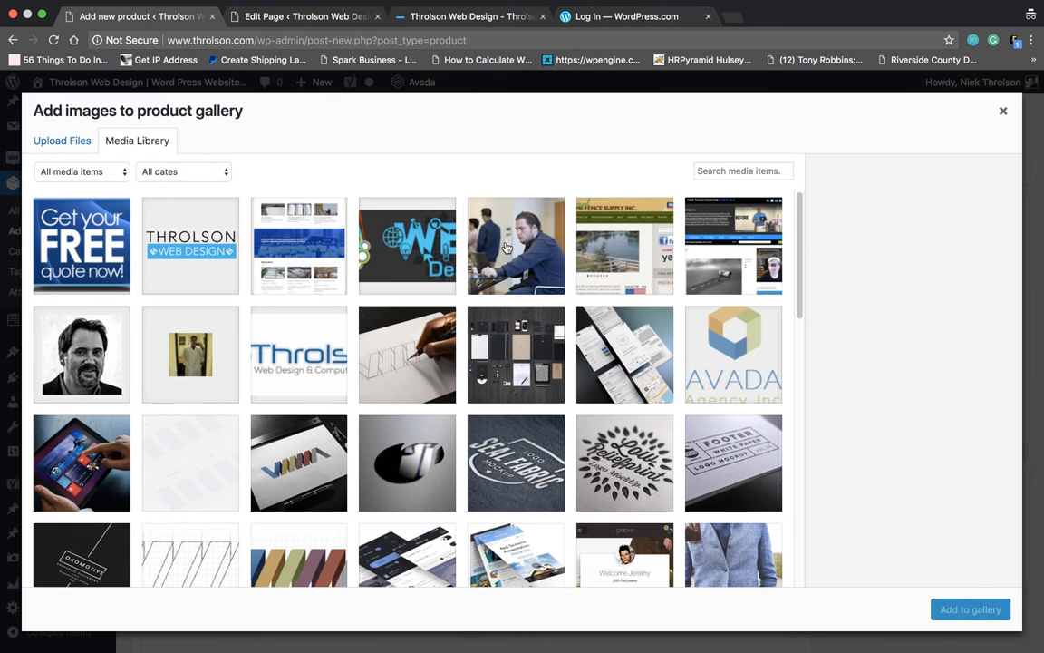
left_click(472, 237)
left_click(425, 277)
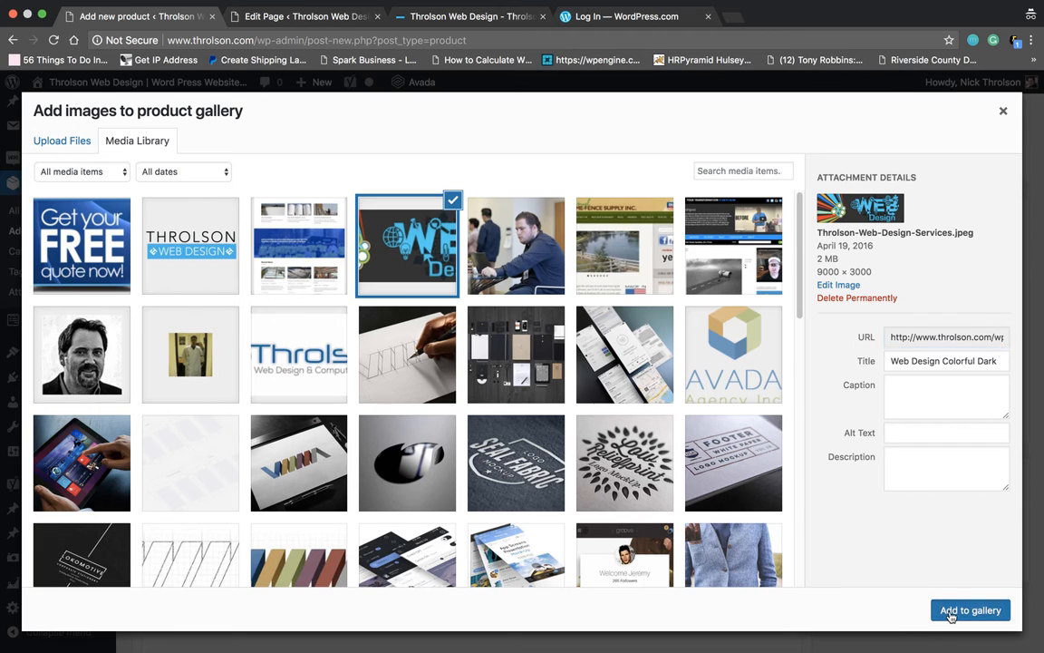
left_click(959, 611)
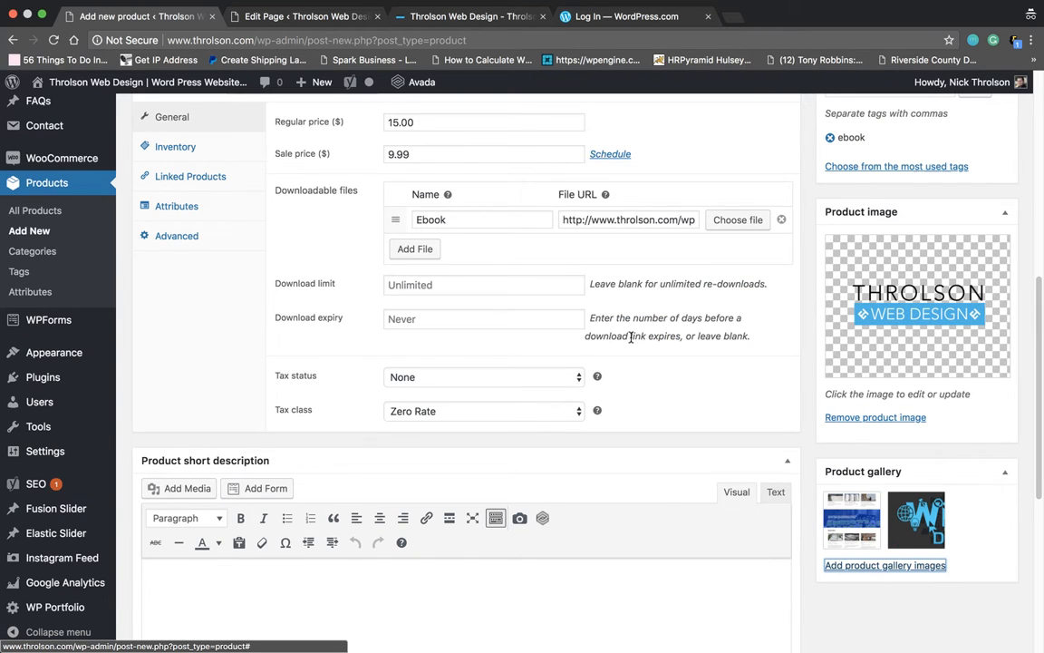
scroll(627, 344, "up", 5)
scroll(625, 351, "up", 2)
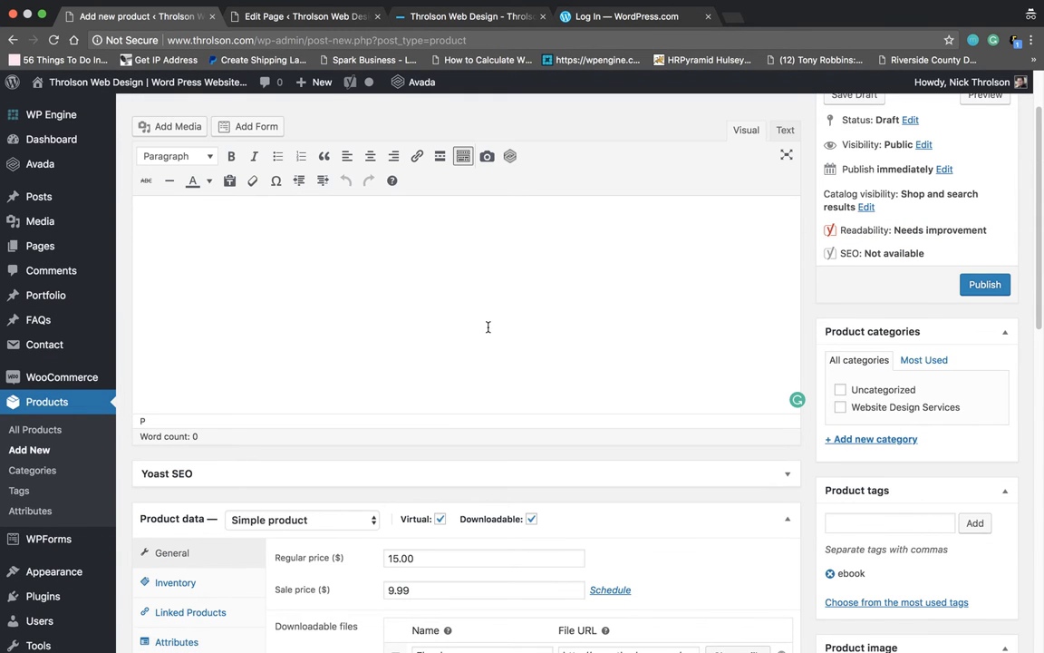
- Write "Ebook for sale" in the product's main description
type("Ebook for sale")
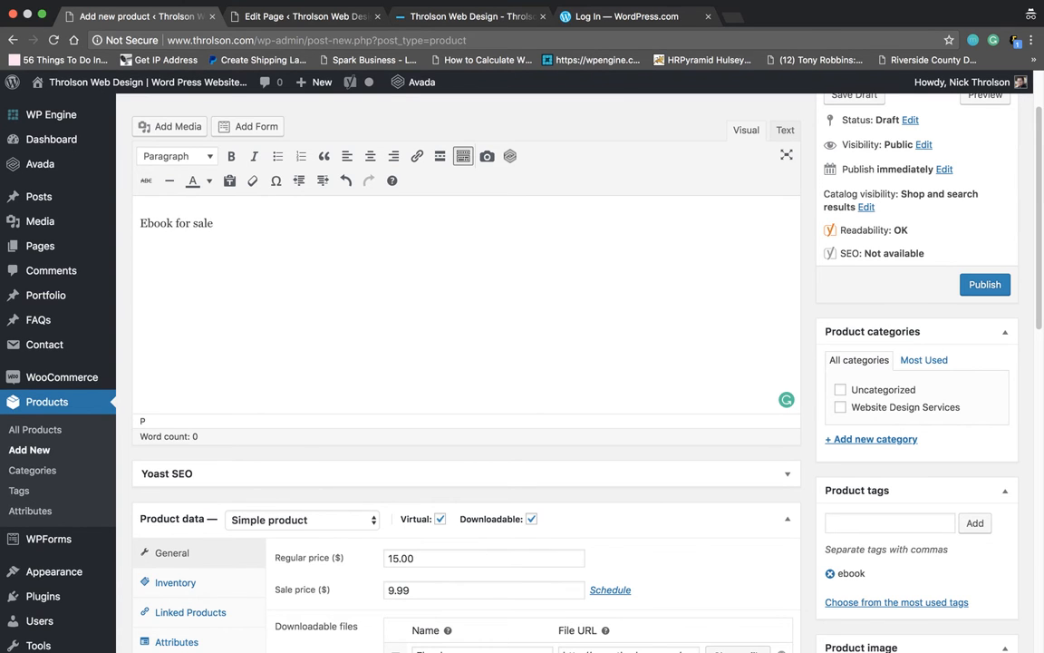
scroll(470, 333, "up", 2)
scroll(415, 364, "down", 5)
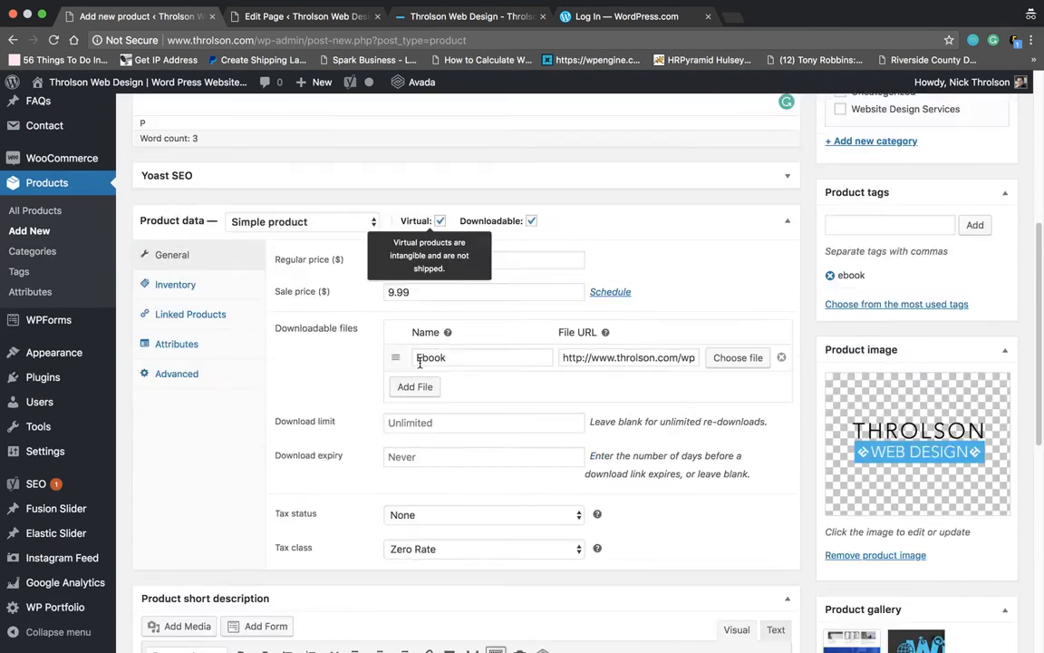
scroll(292, 343, "down", 1)
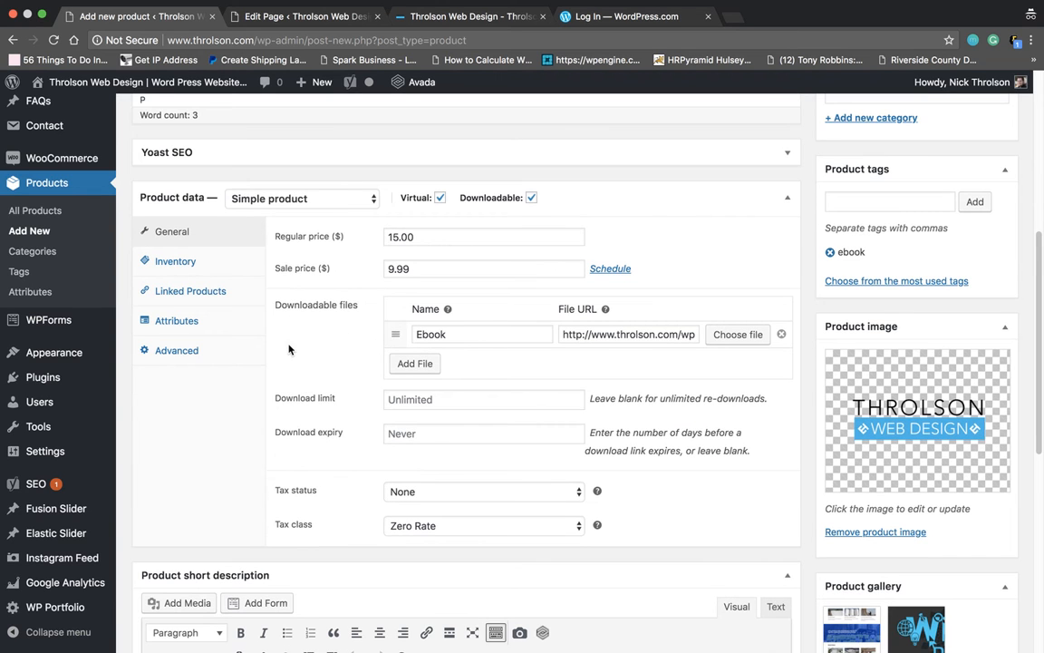
scroll(355, 378, "down", 1)
- Move the text "Ebook for sale" from the main description to the product short description
scroll(366, 398, "up", 6)
left_click_drag(215, 308, 87, 313)
key("super+c")
key("BackSpace")
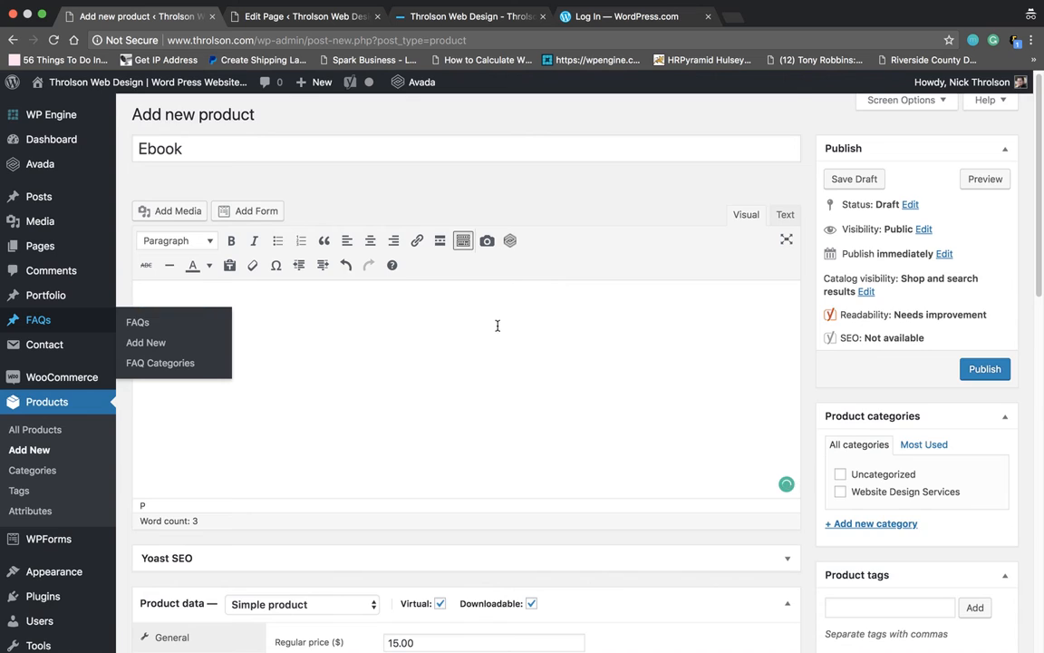
scroll(490, 444, "down", 8)
type("x")
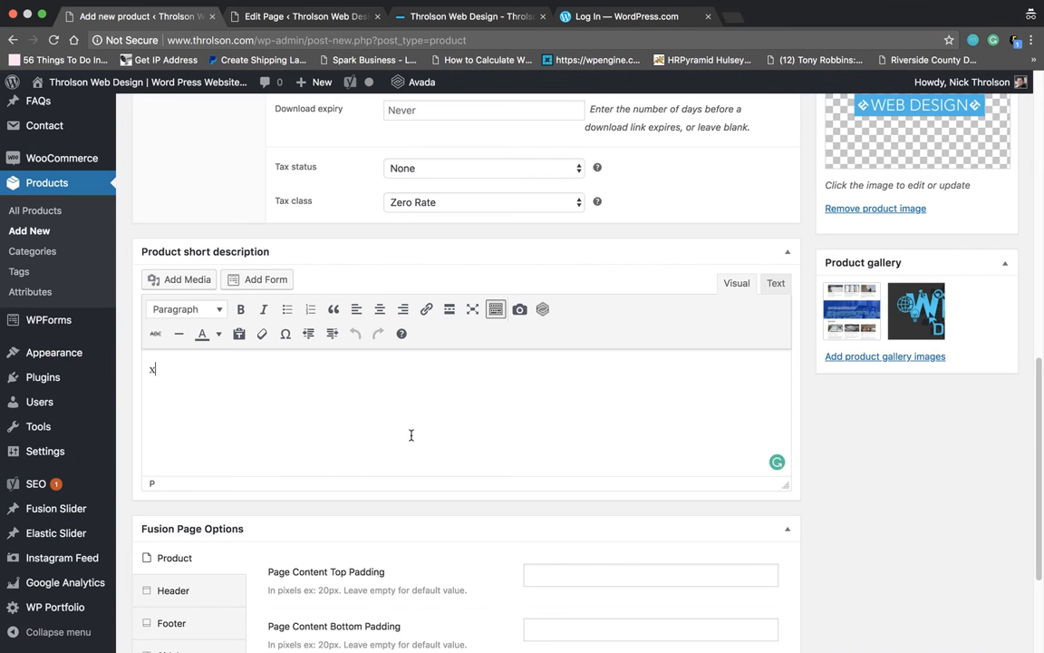
double_click(324, 387)
key("super+v")
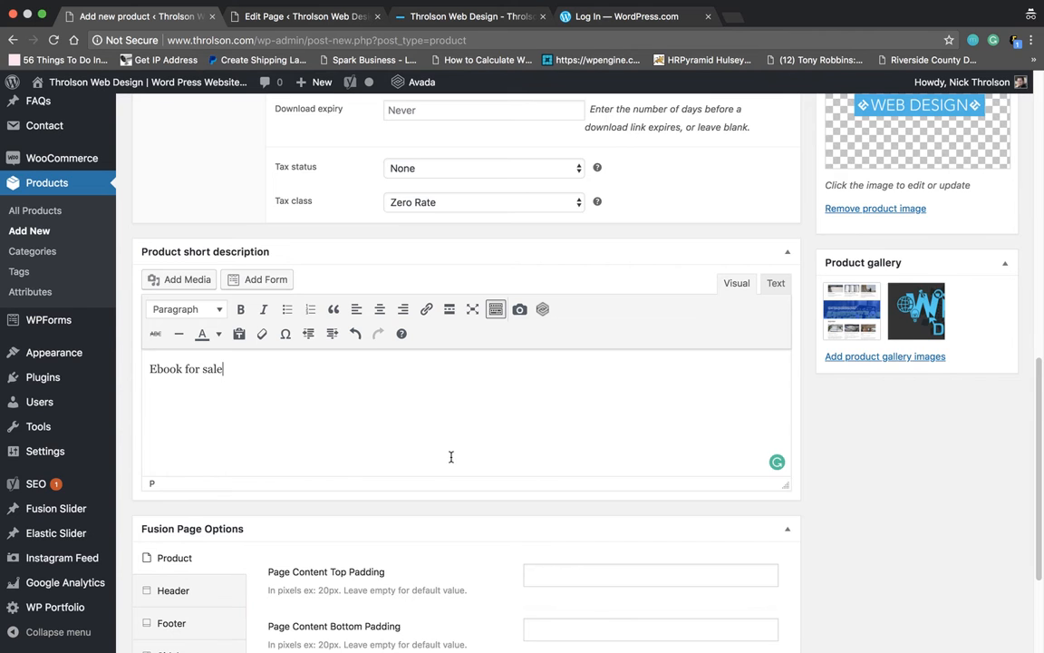
- Review the product's inventory, linked products, attributes and advanced data options
scroll(451, 457, "down", 3)
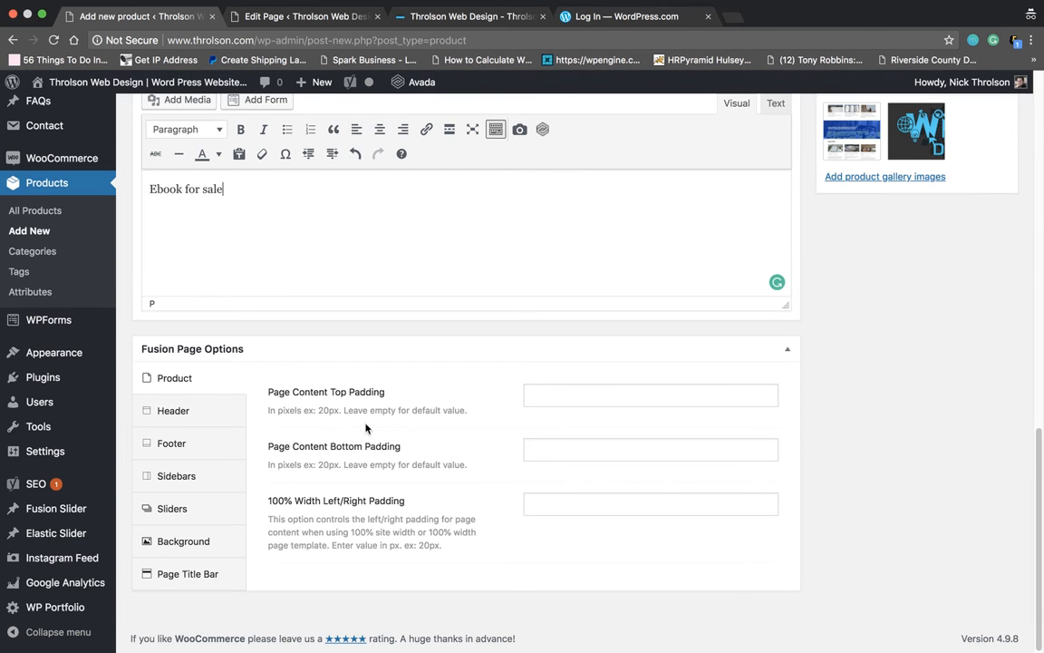
scroll(349, 427, "up", 5)
scroll(392, 429, "down", 1)
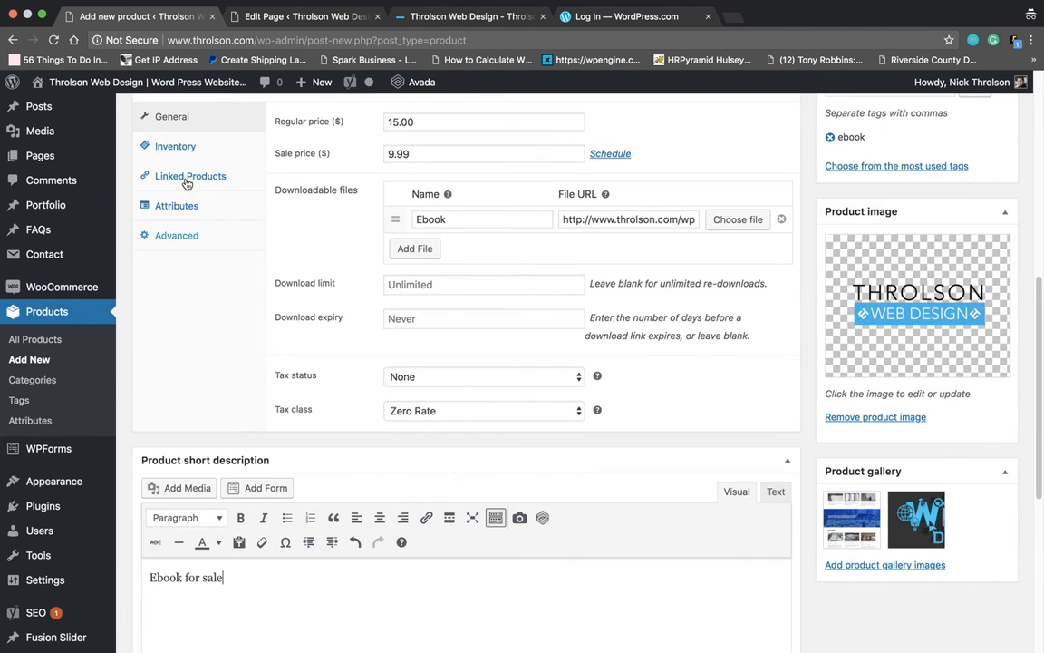
left_click(188, 147)
scroll(364, 226, "up", 2)
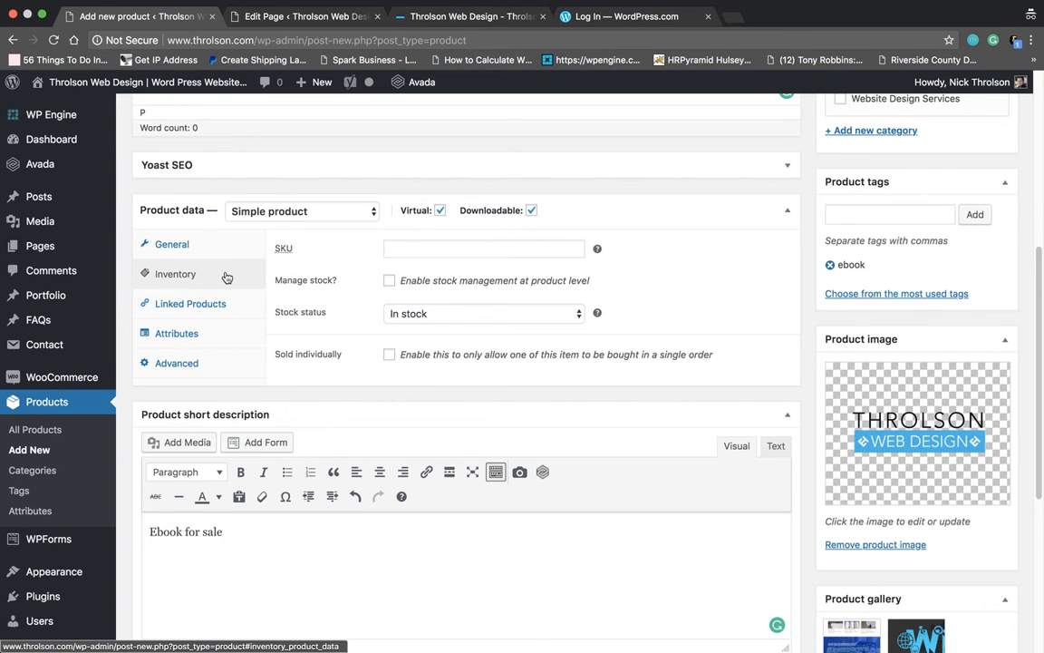
left_click(221, 305)
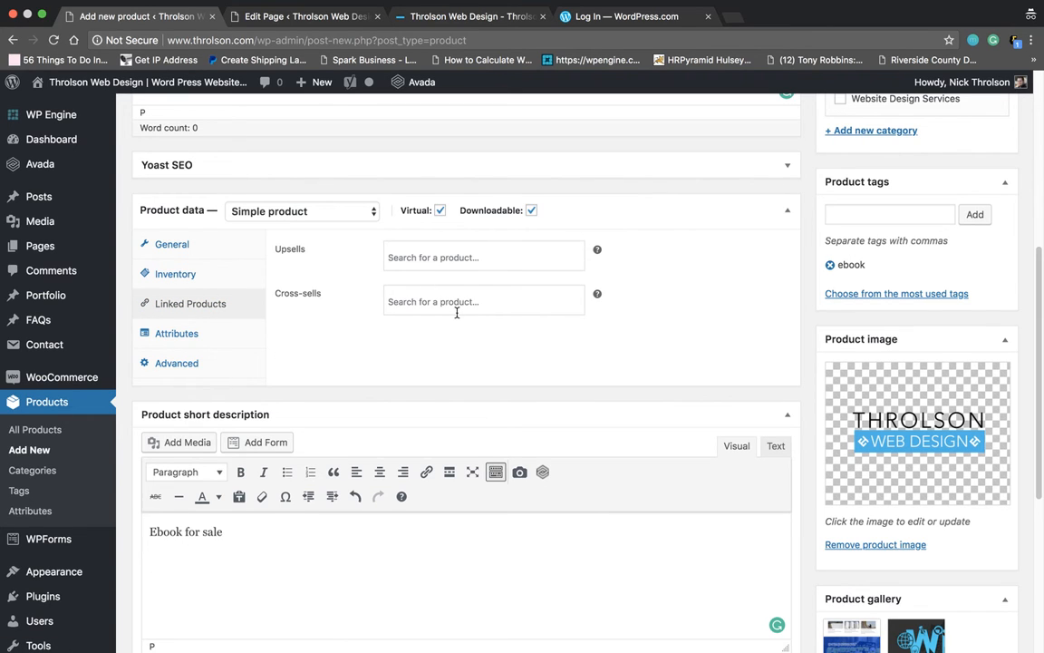
left_click(183, 342)
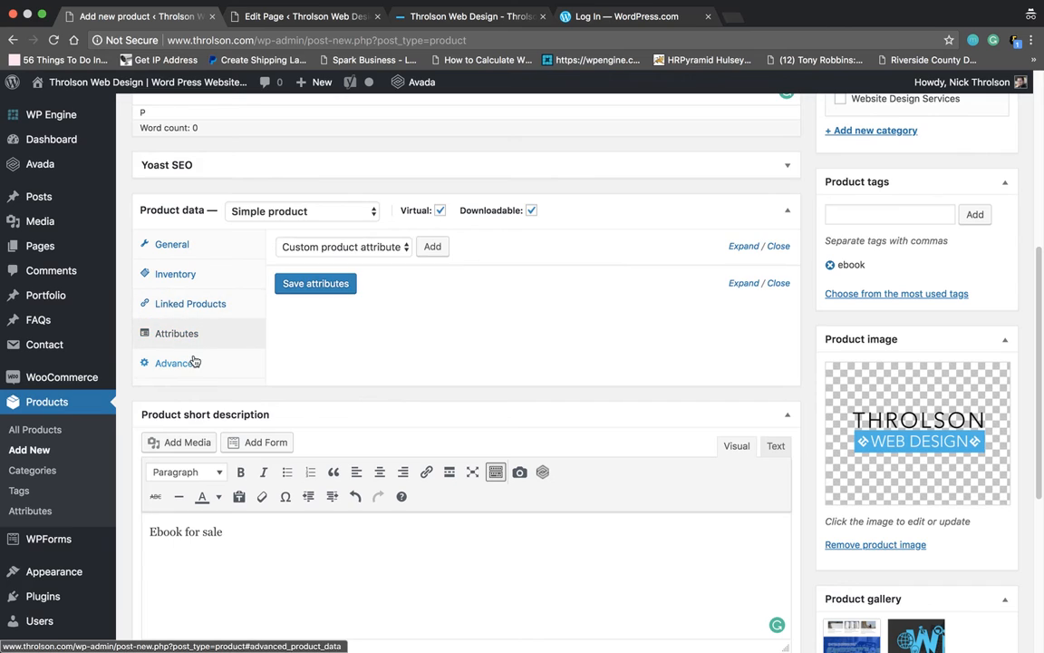
left_click(405, 247)
left_click(405, 247)
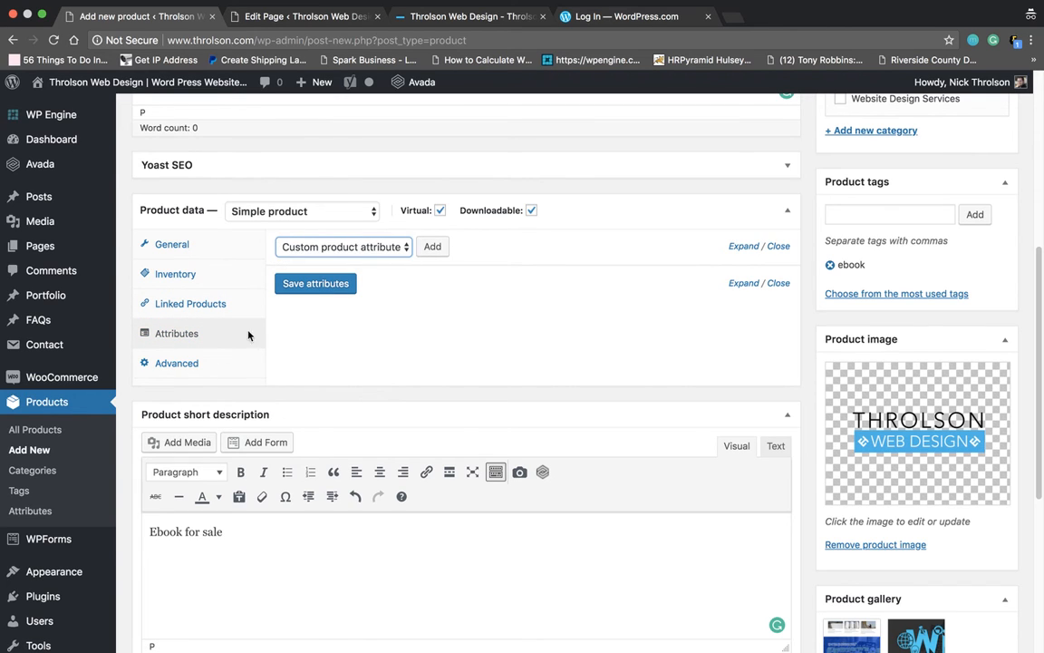
left_click(179, 364)
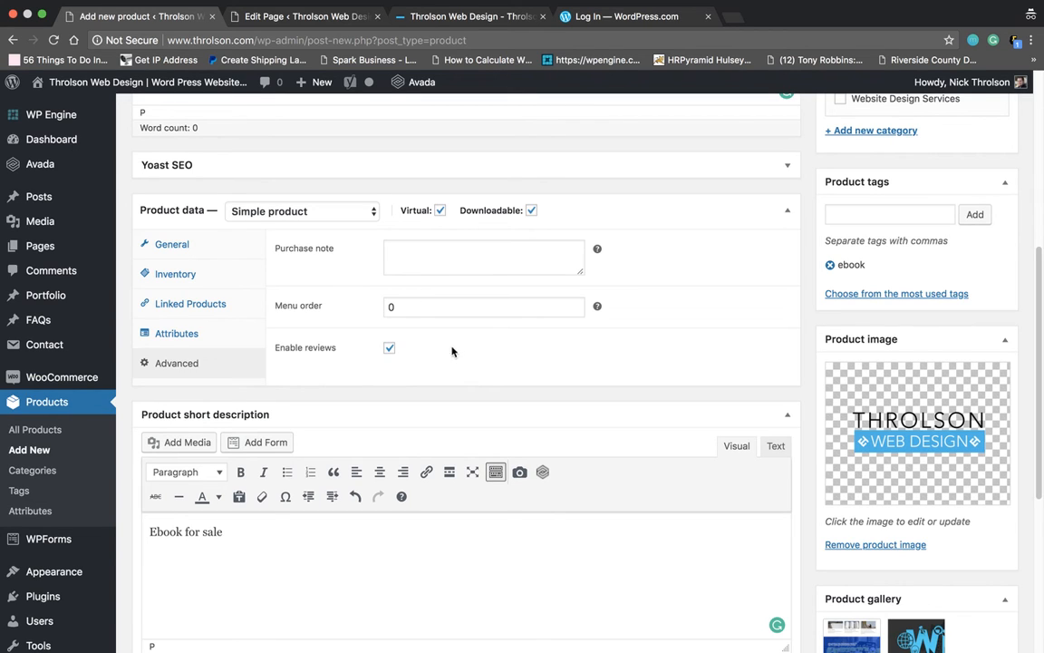
- Look through the product's Fusion page options for header, footer, sidebars, background and page title bar
scroll(560, 373, "down", 5)
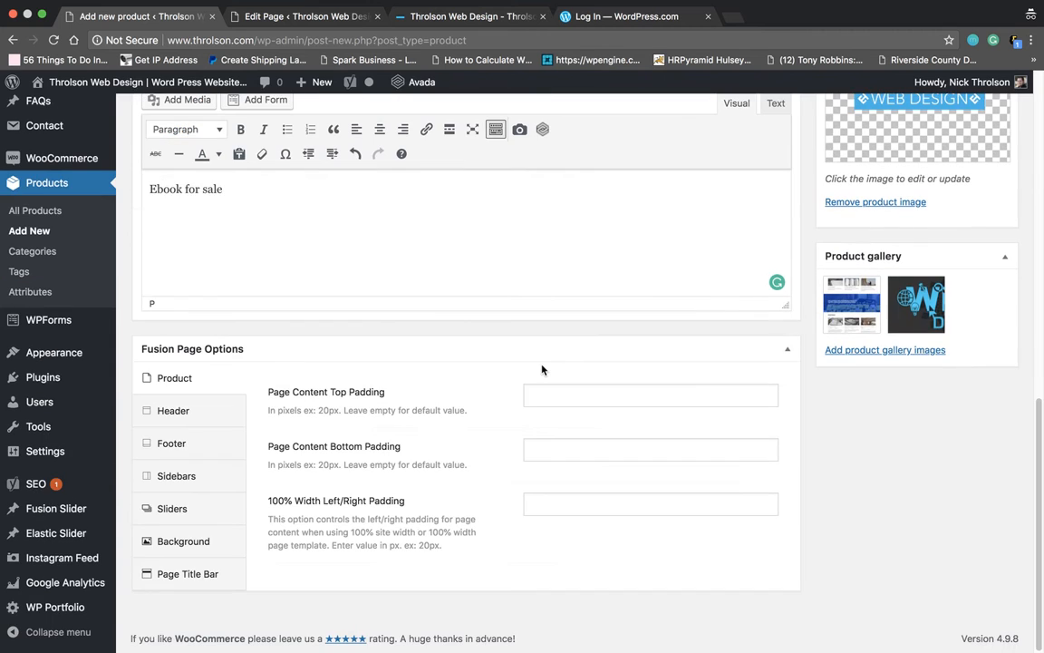
left_click(134, 413)
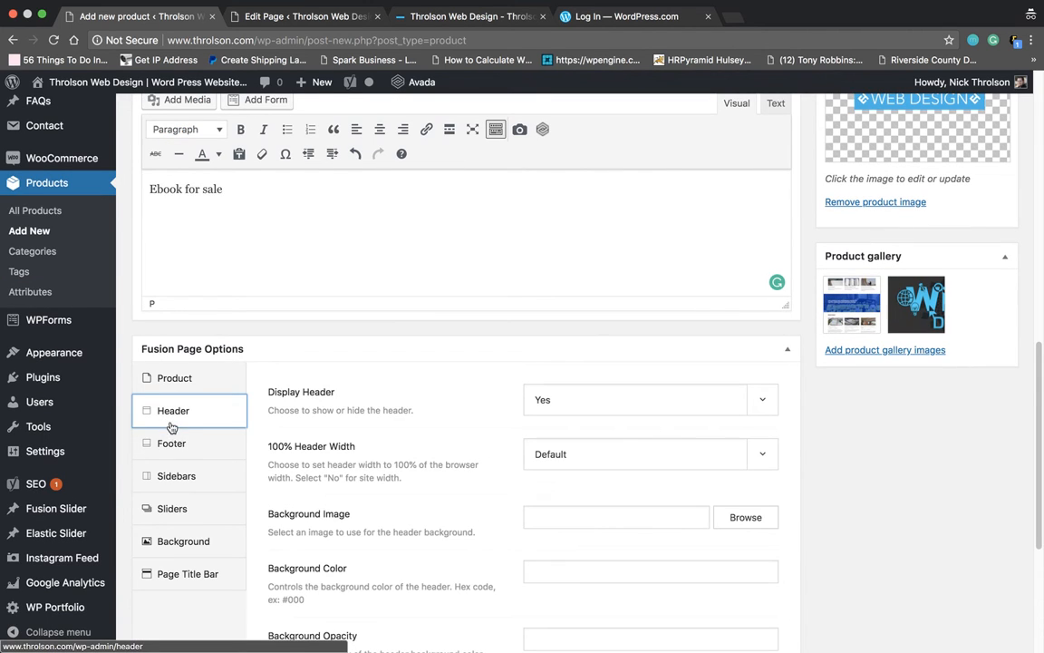
left_click(172, 453)
left_click(177, 477)
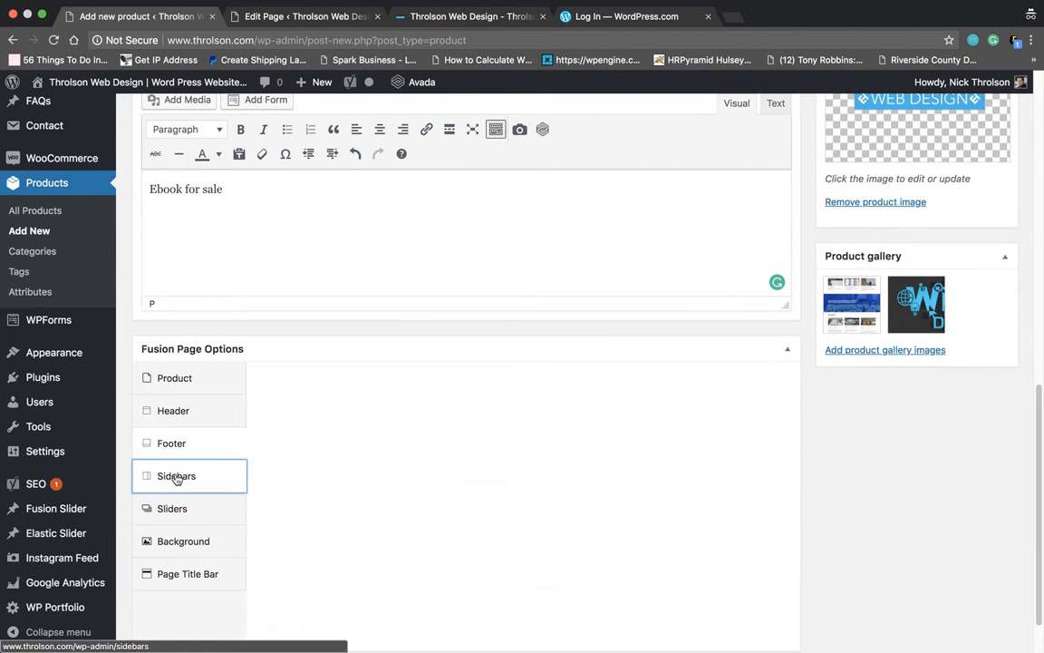
left_click(181, 539)
scroll(269, 415, "down", 4)
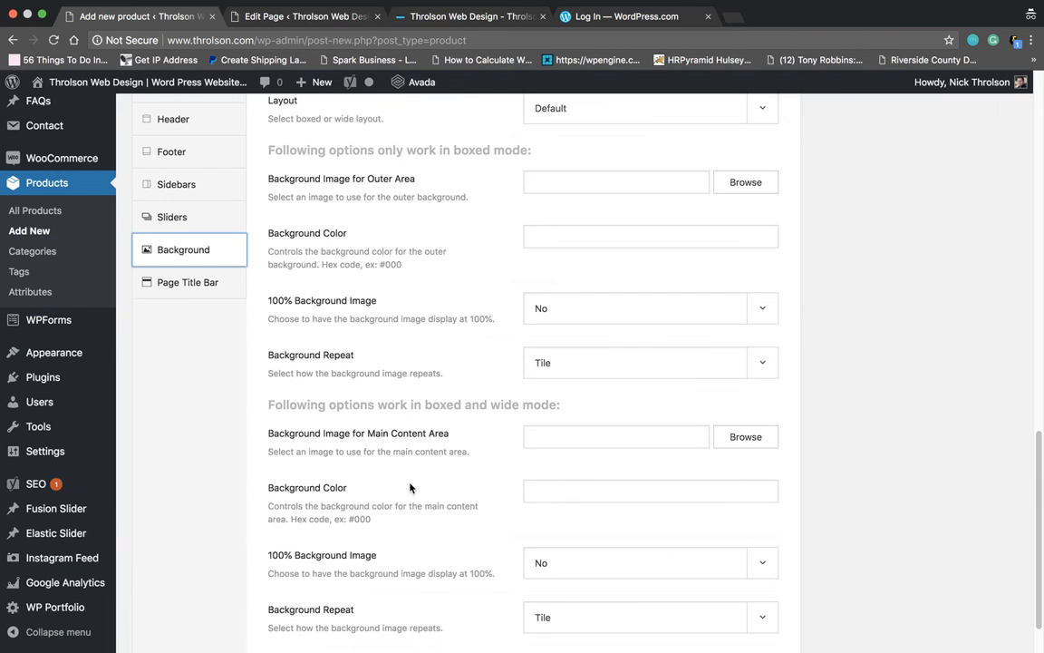
left_click(172, 282)
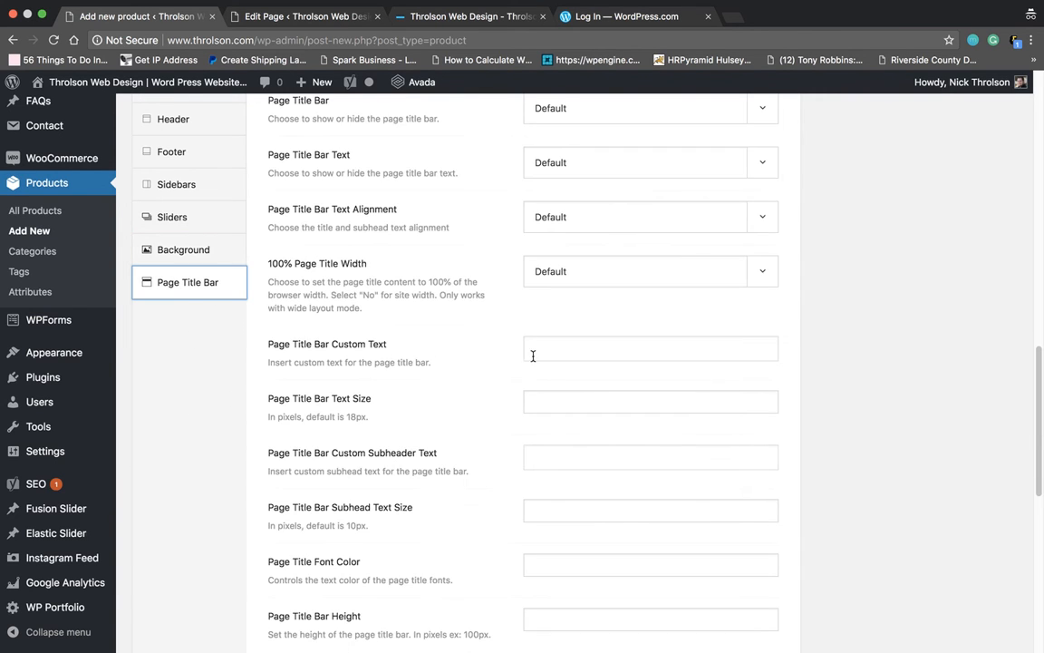
- Add a new product category named Ebooks to the product and publish the product
scroll(524, 367, "up", 10)
scroll(523, 367, "up", 3)
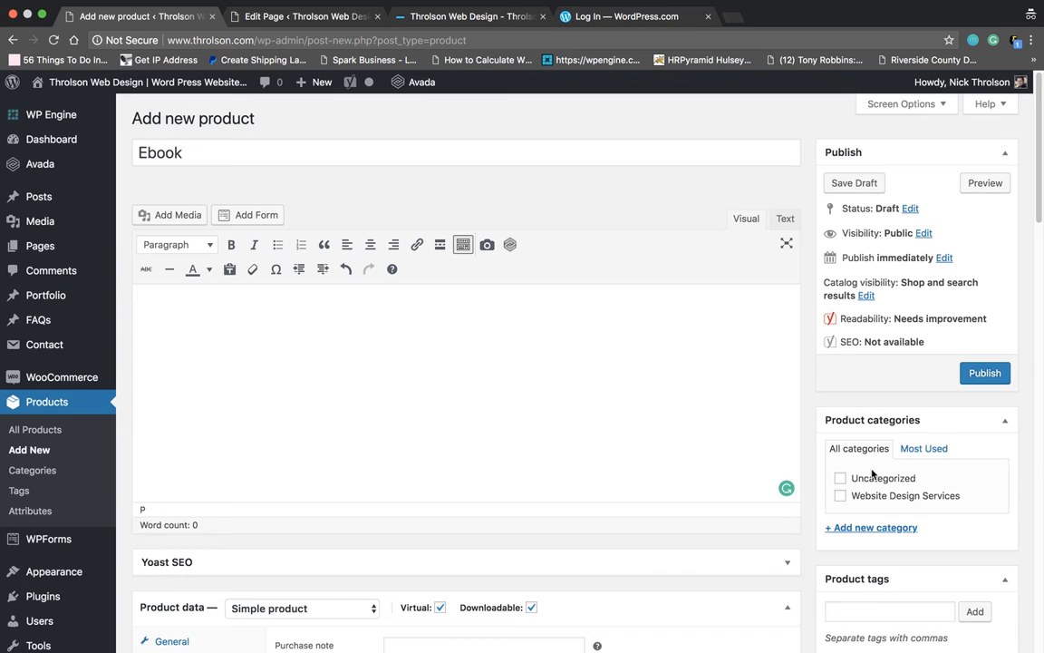
left_click(839, 497)
left_click(840, 495)
left_click(883, 528)
type("Eboop")
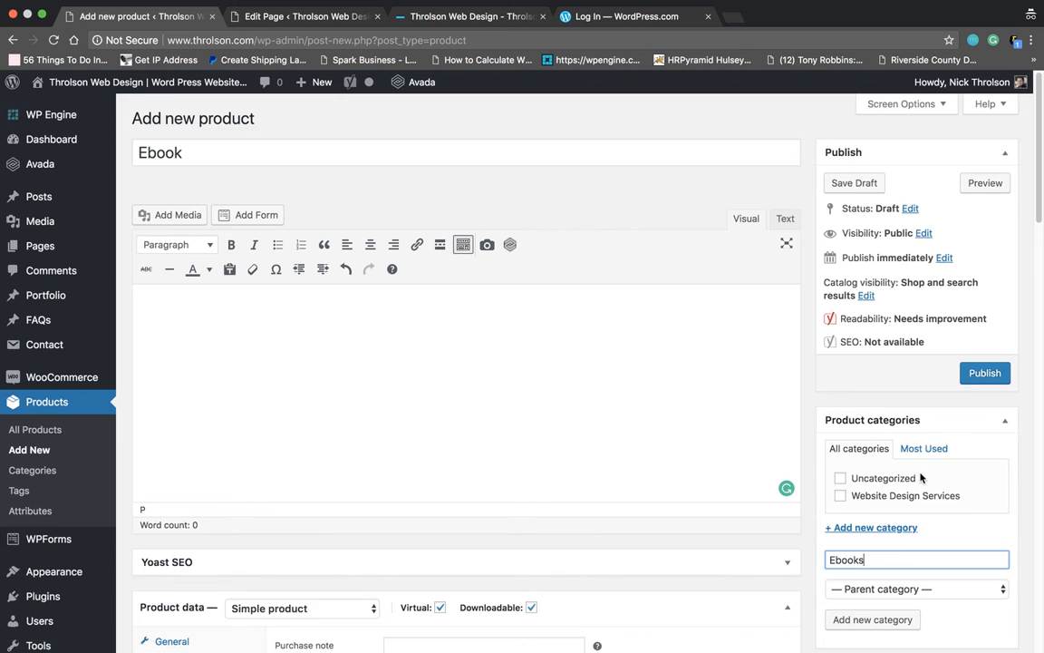
scroll(902, 535, "down", 3)
scroll(927, 485, "up", 1)
left_click(899, 517)
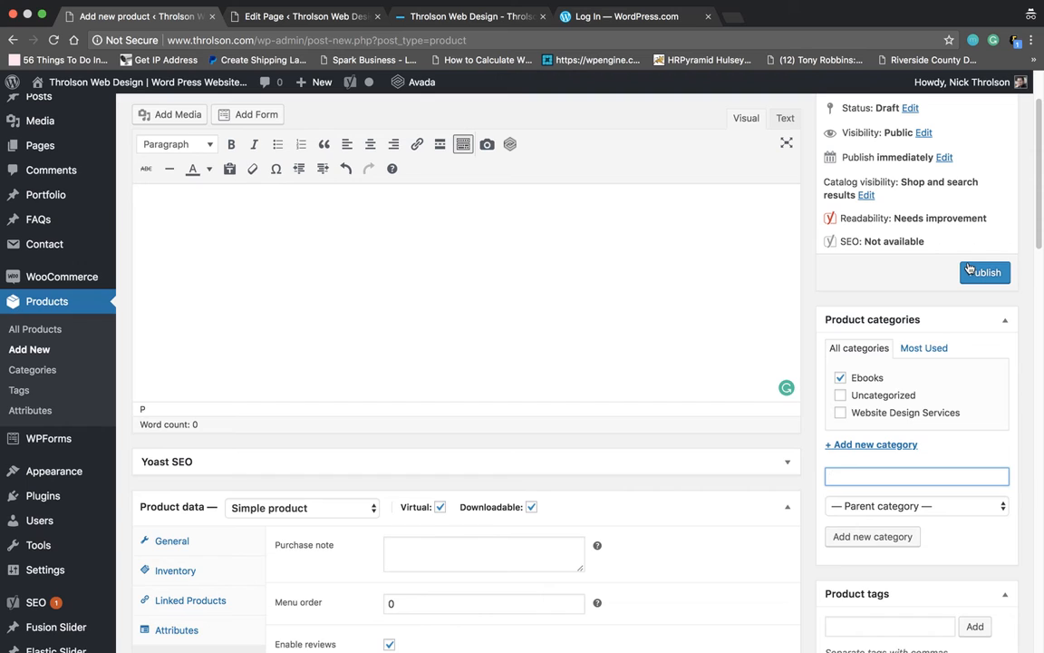
left_click(982, 273)
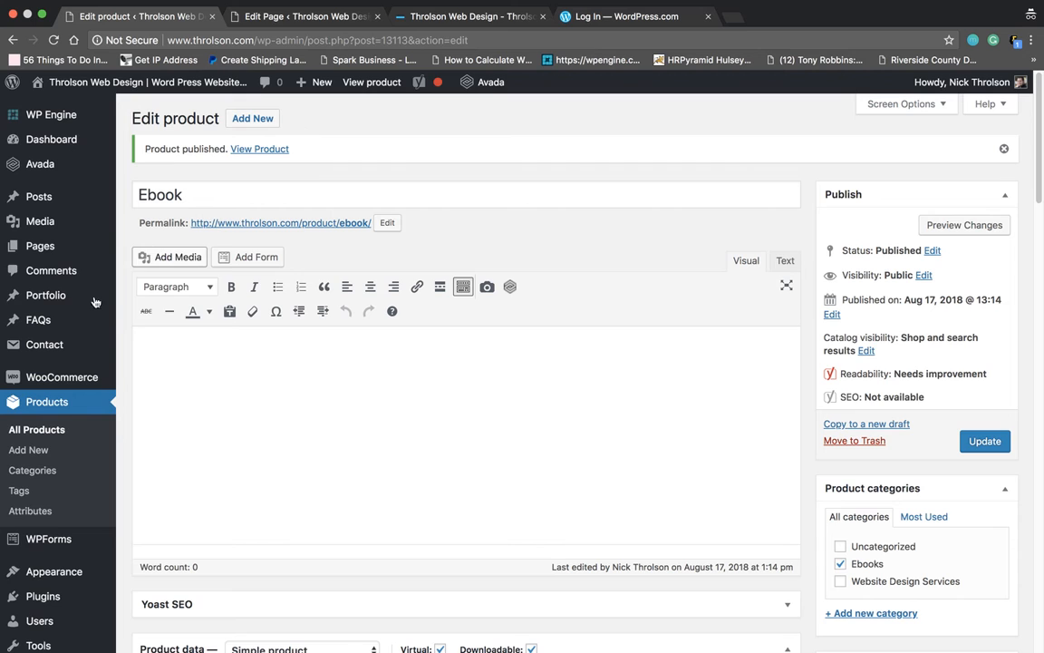
- Create a new page titled "Shopping Cart" in a separate browser tab and publish it with an empty body
mouse_move(70, 249)
right_click(143, 256)
left_click(186, 270)
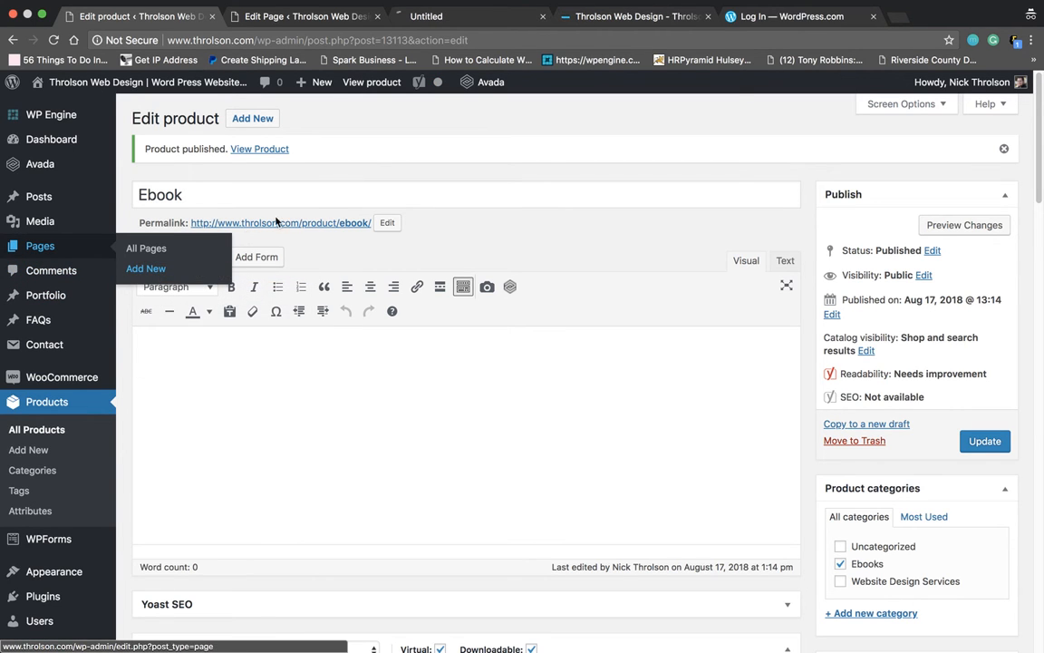
left_click(490, 18)
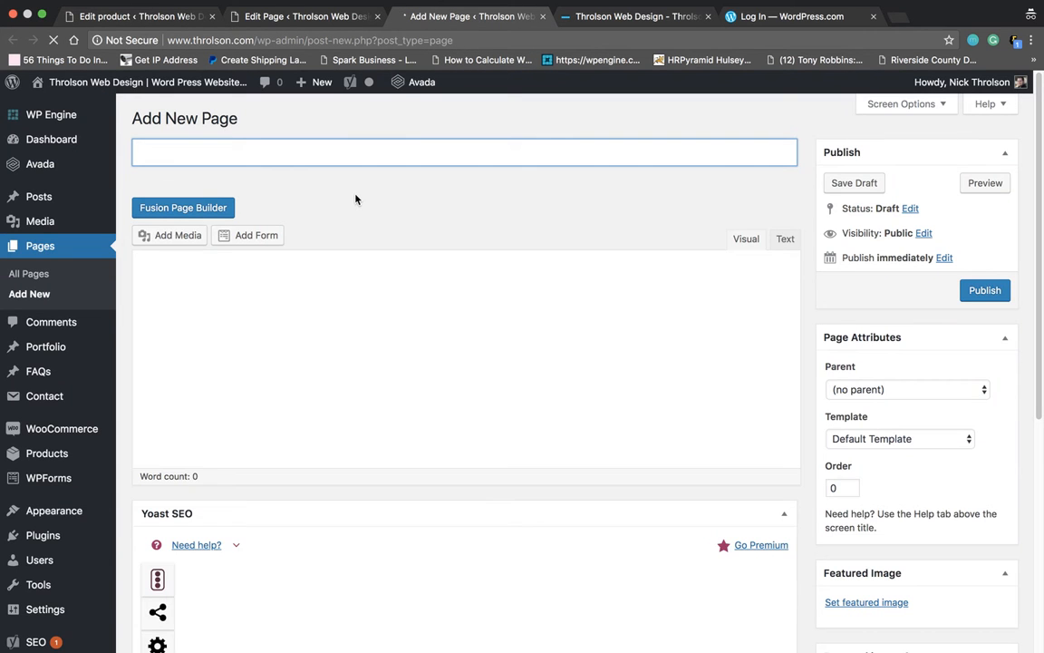
left_click(177, 147)
type("Cart")
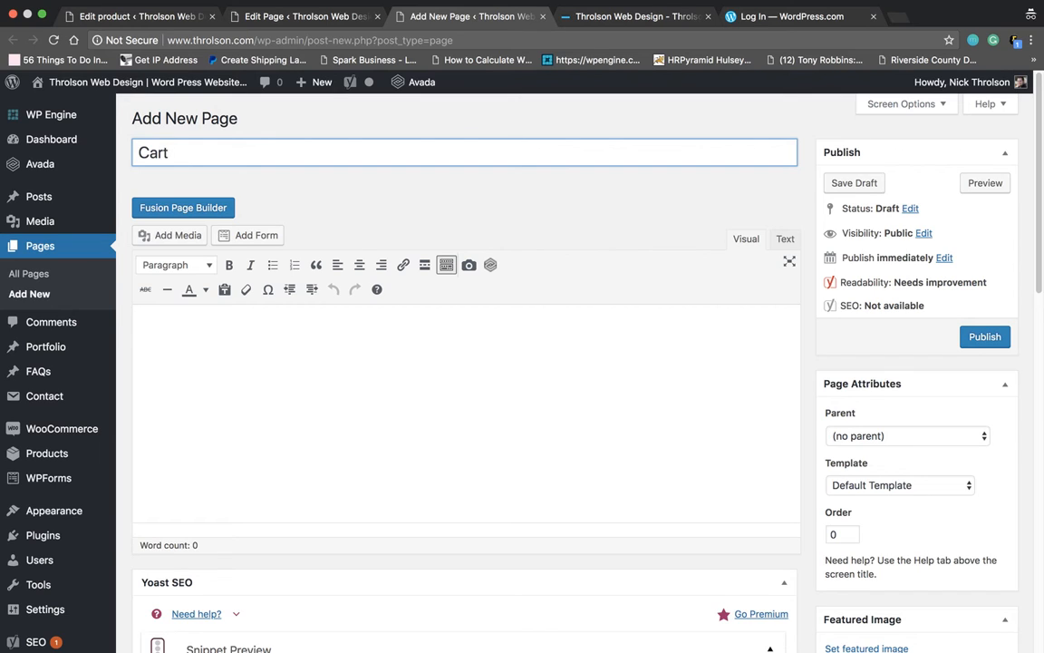
key("BackSpace")
key("BackSpace")
type("Shopping Car")
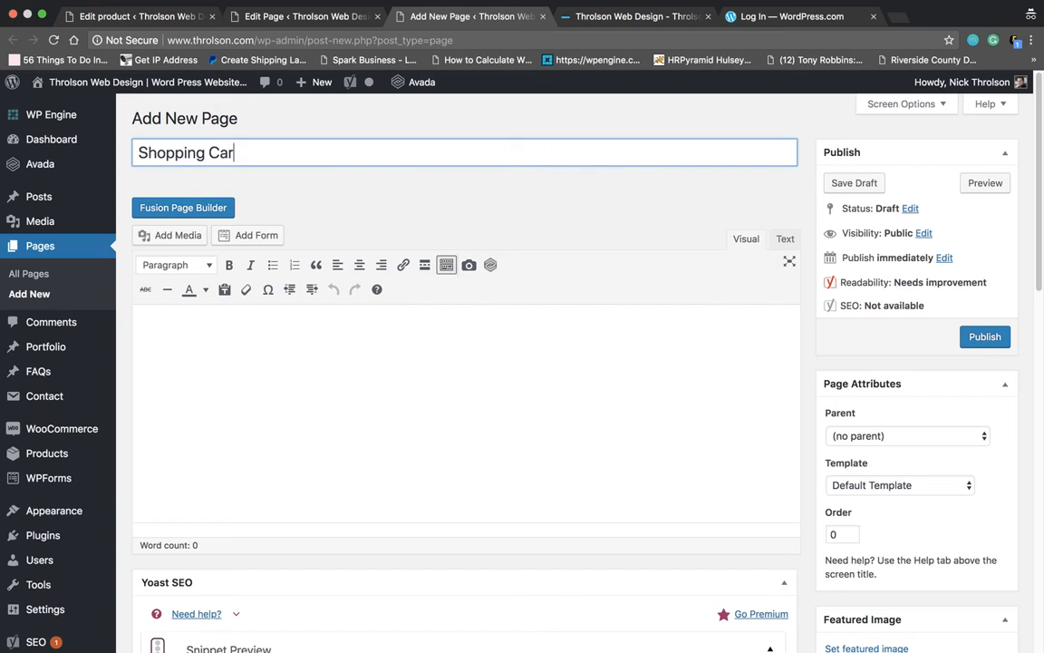
left_click(531, 349)
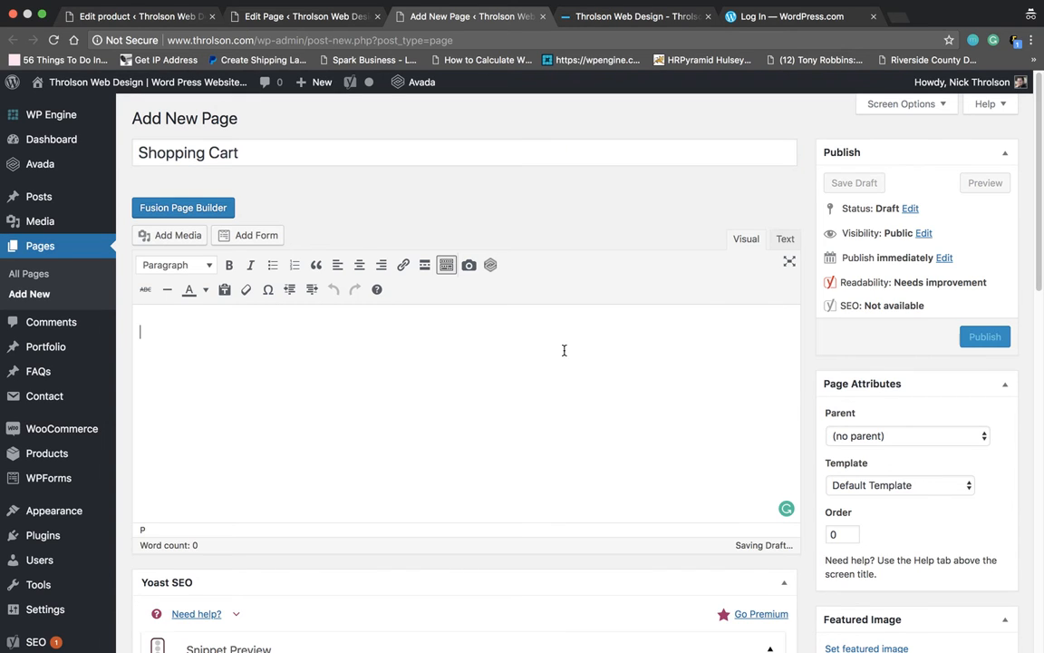
left_click(981, 337)
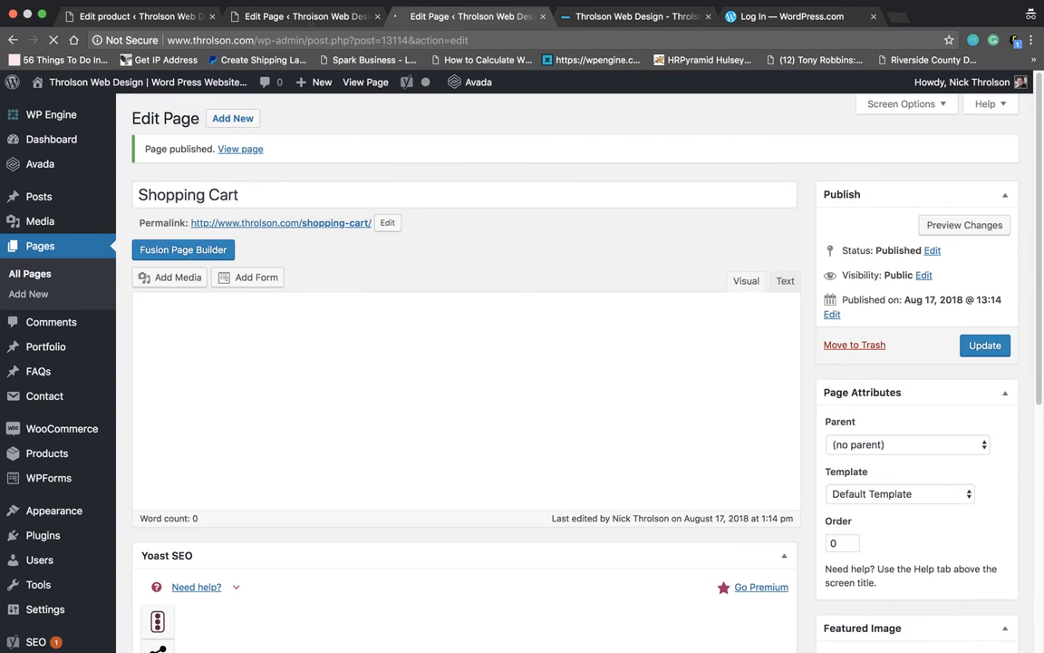
- Set the cart page to Shopping Cart in WooCommerce's advanced page setup settings
left_click(309, 18)
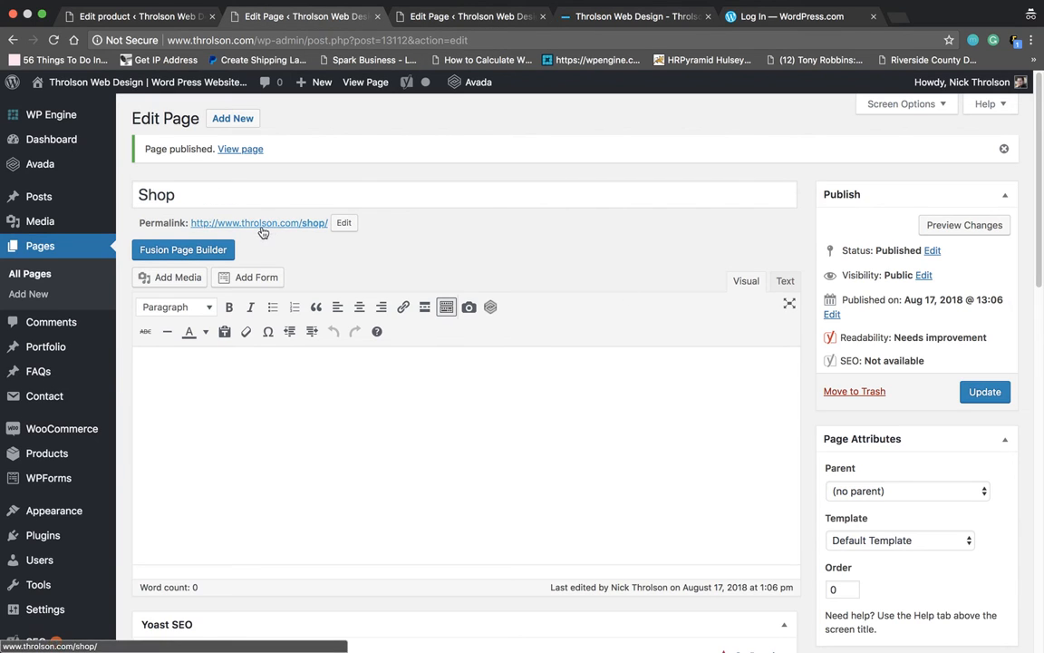
mouse_move(68, 429)
left_click(207, 431)
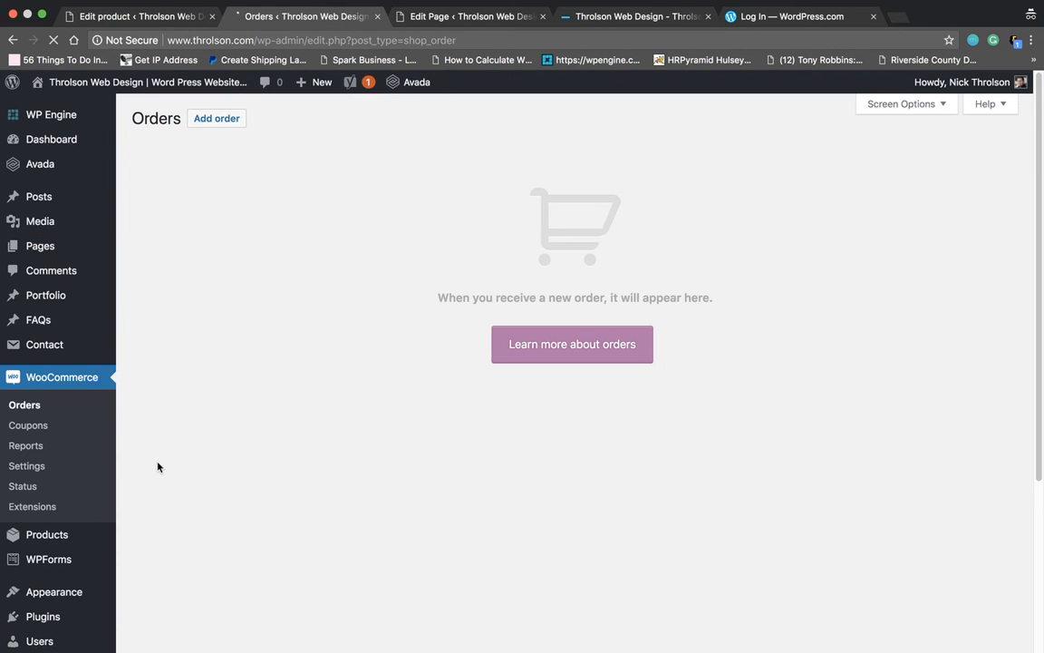
left_click(26, 465)
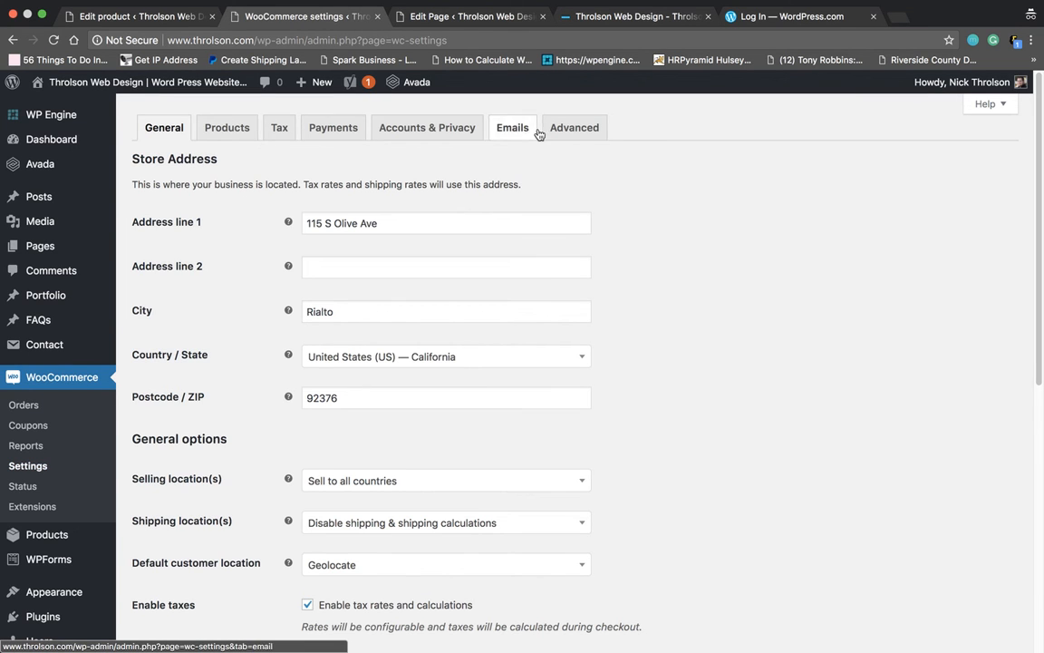
left_click(216, 132)
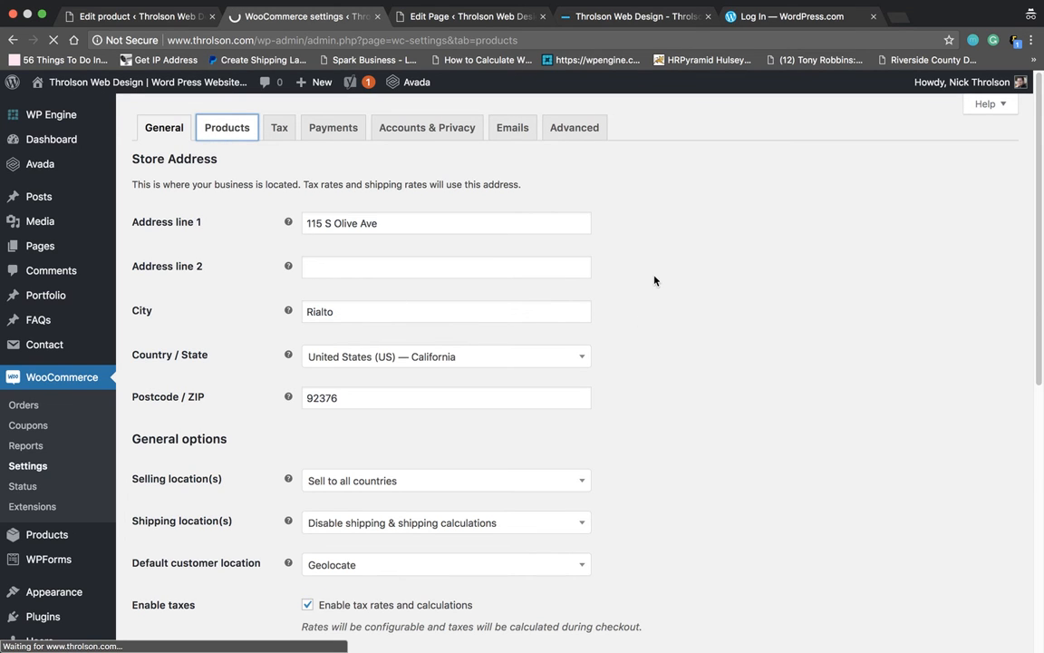
scroll(477, 346, "down", 5)
scroll(508, 263, "up", 5)
left_click(574, 128)
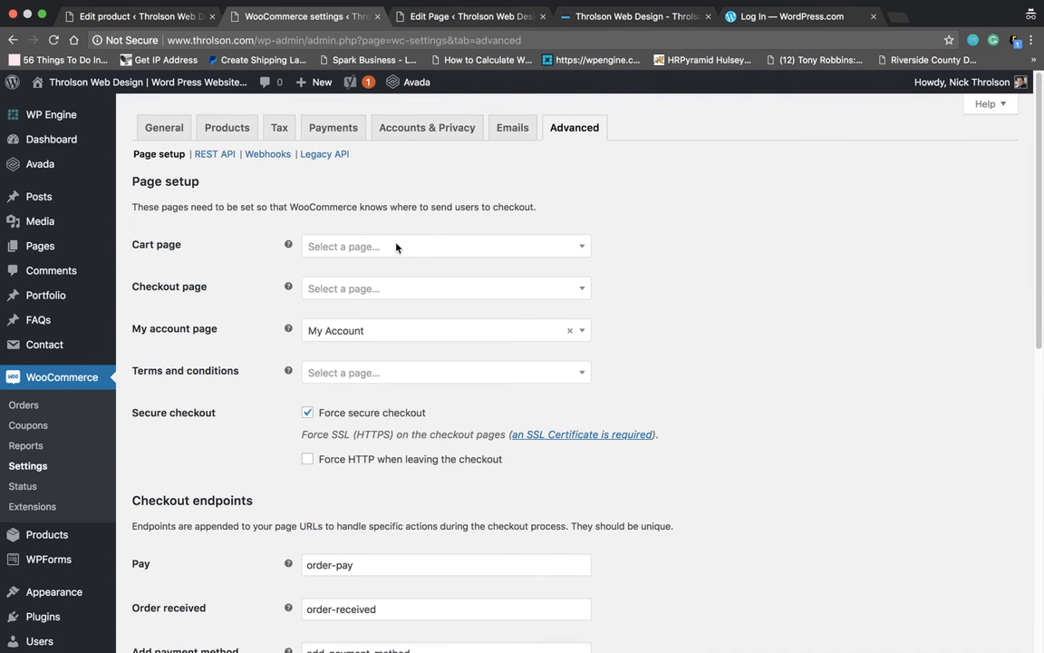
left_click(405, 257)
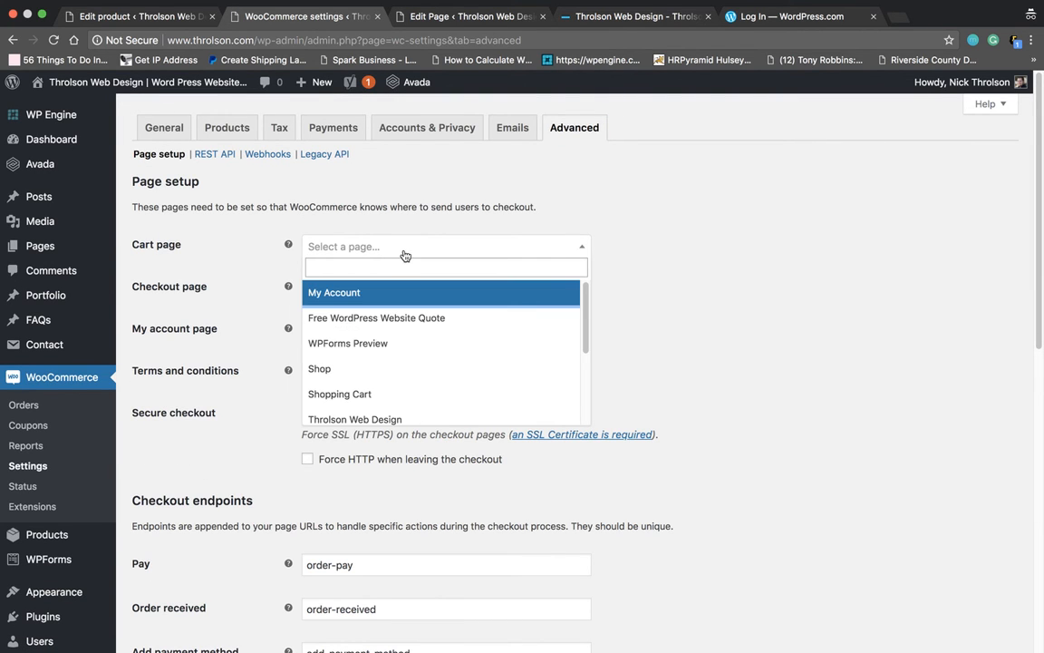
left_click(399, 391)
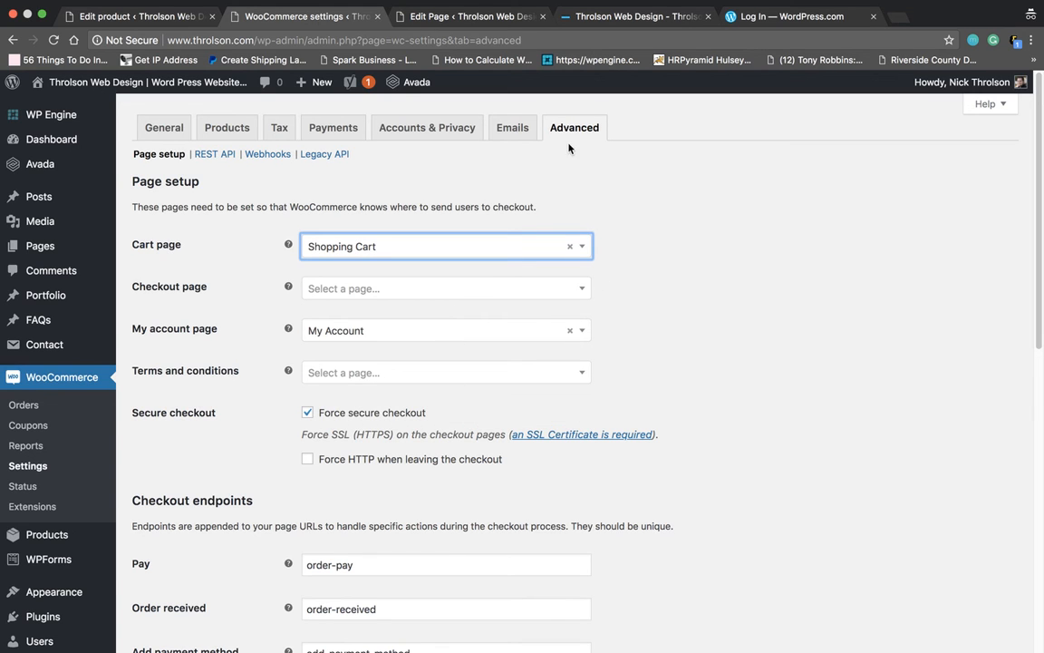
- Create a new page titled "Checkout" in a separate browser tab and publish it with an empty body
left_click(459, 18)
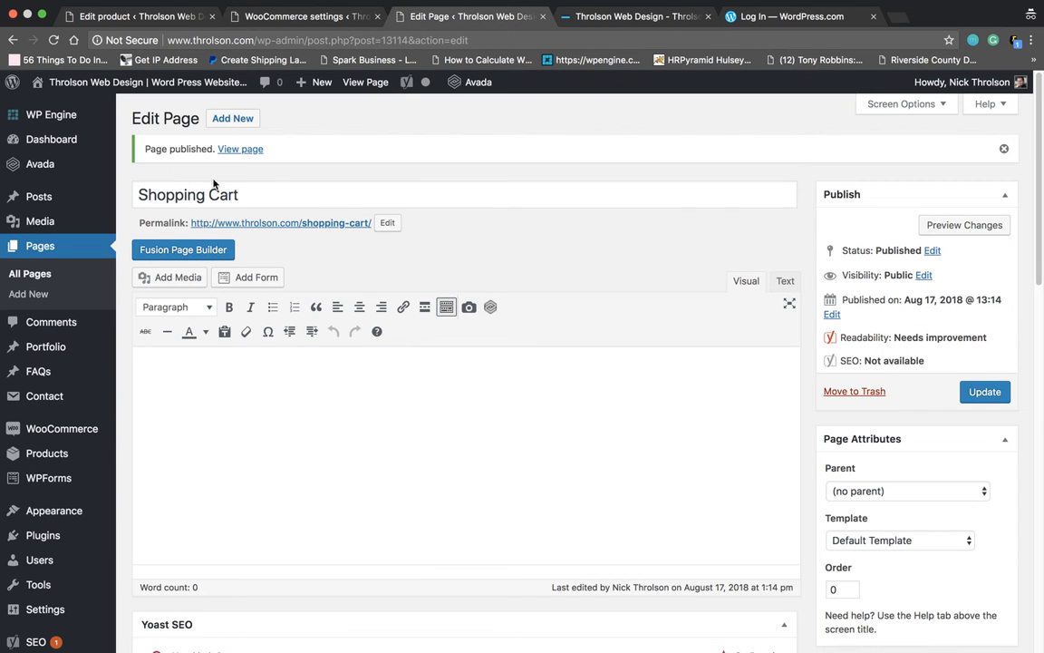
right_click(36, 292)
left_click(61, 297)
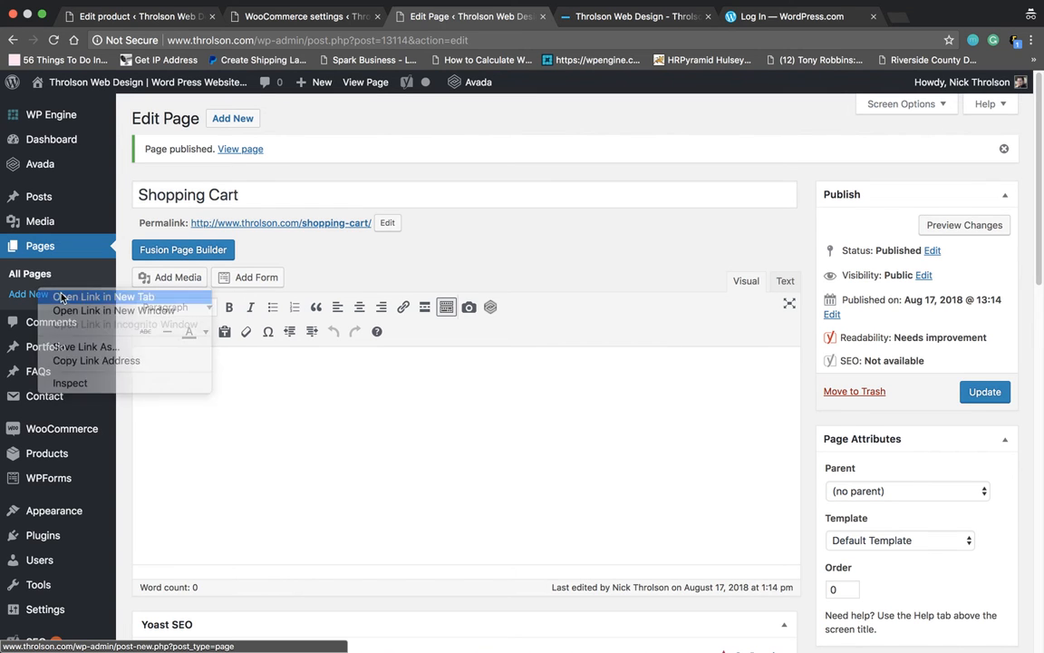
left_click(576, 16)
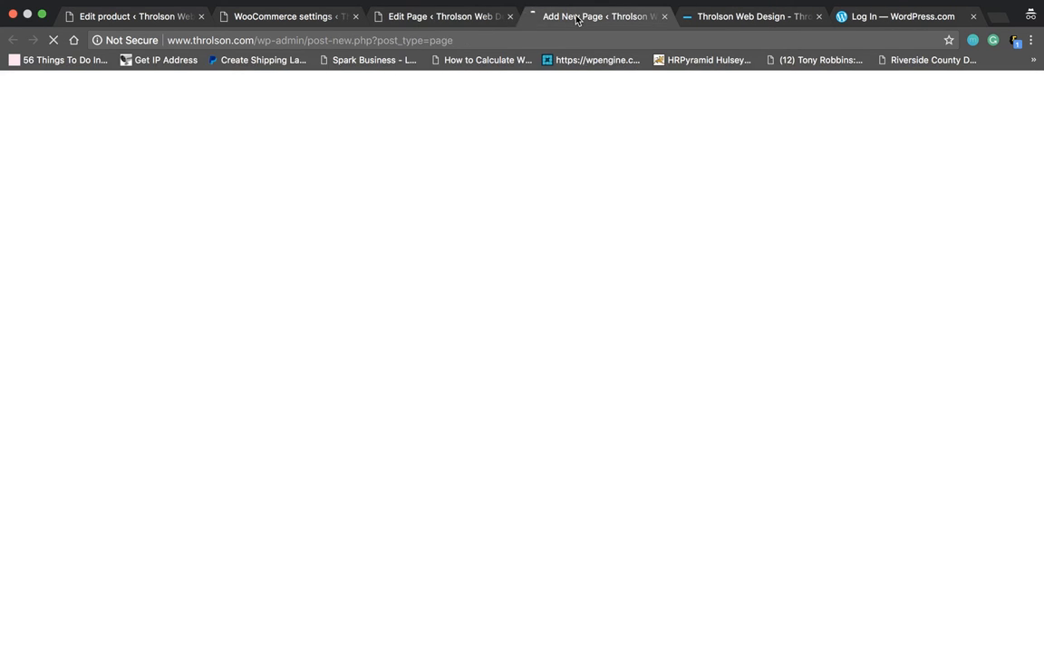
left_click(271, 20)
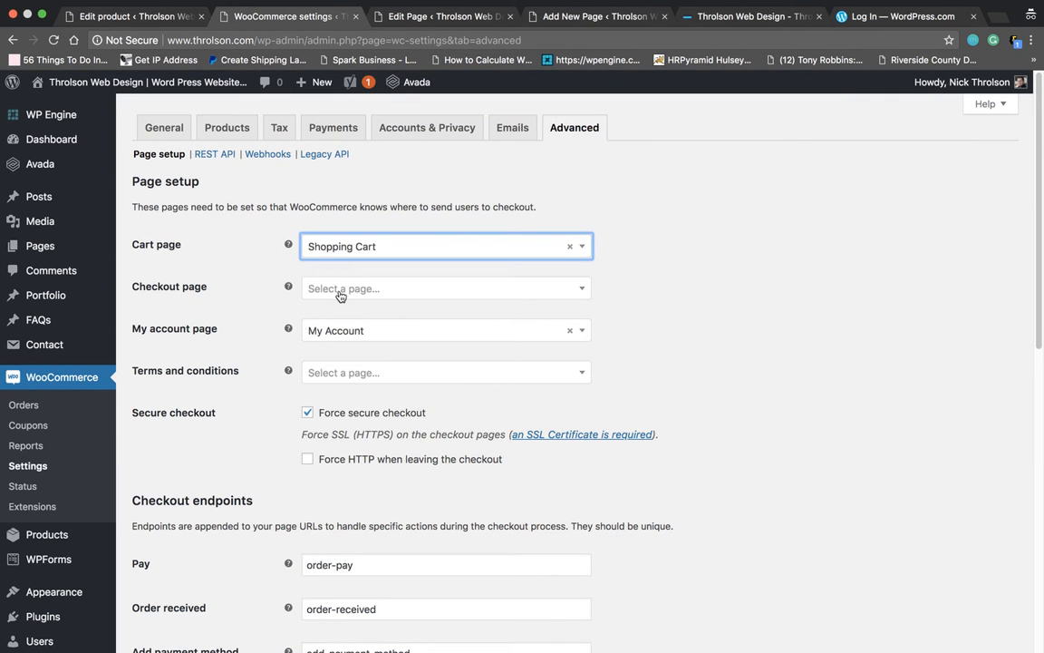
left_click(631, 26)
type("Checkout")
left_click(986, 332)
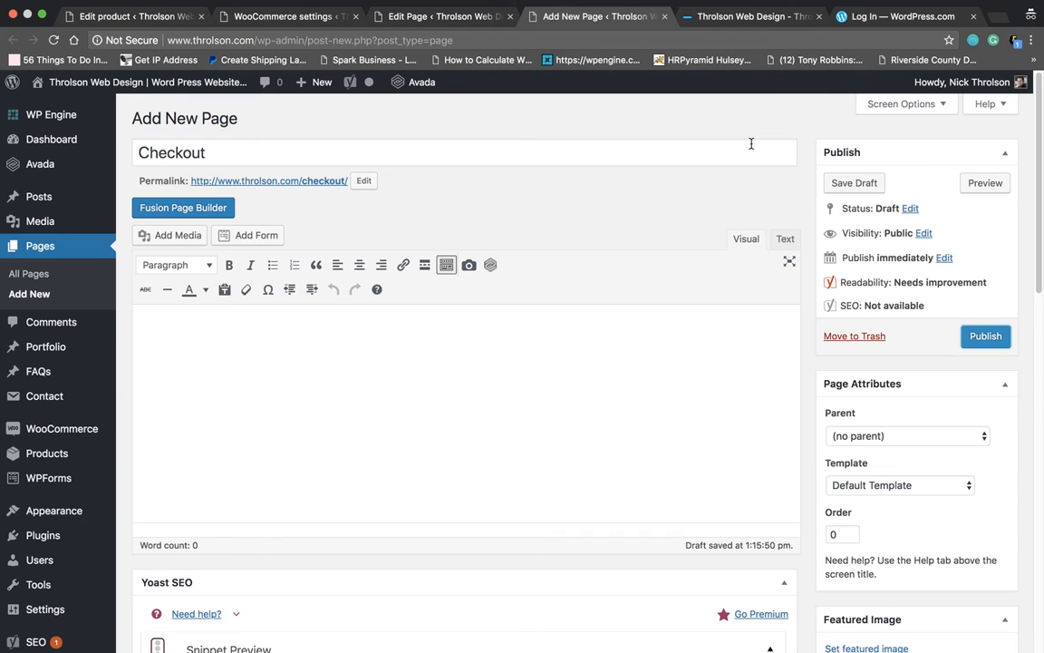
left_click(982, 334)
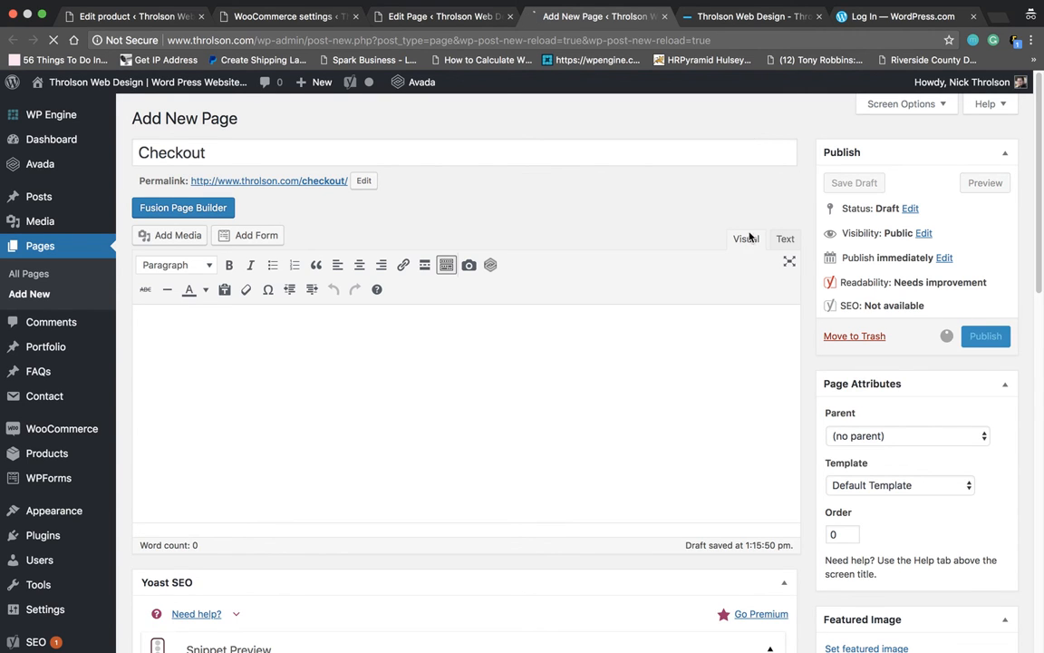
- Reload WooCommerce's advanced settings, set the cart page to Shopping Cart and the checkout page to Checkout, and save the changes
left_click(312, 18)
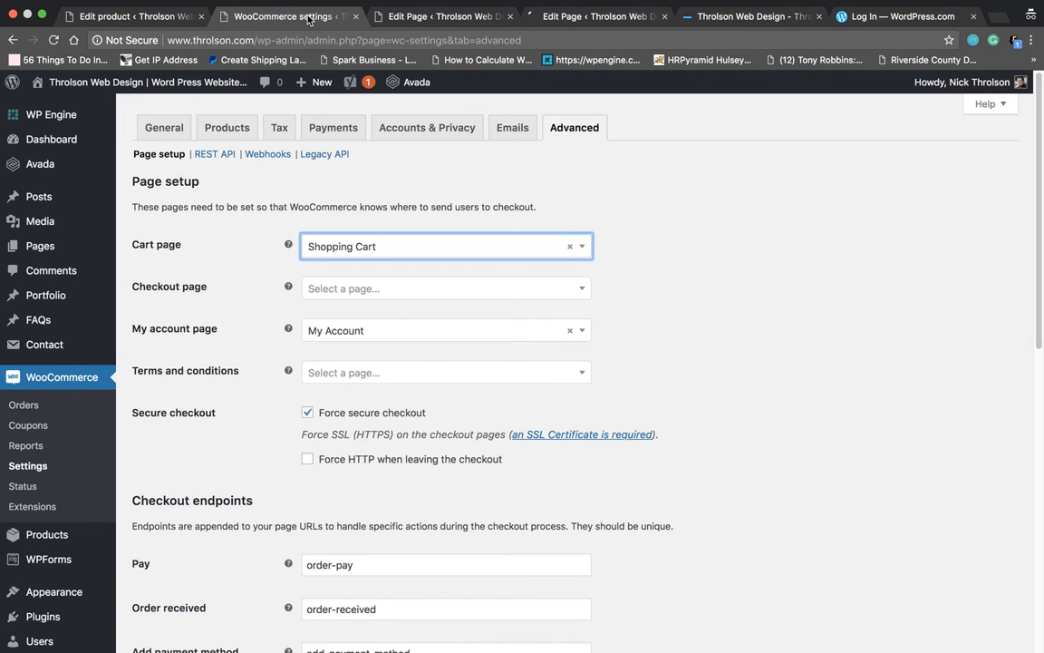
left_click(54, 40)
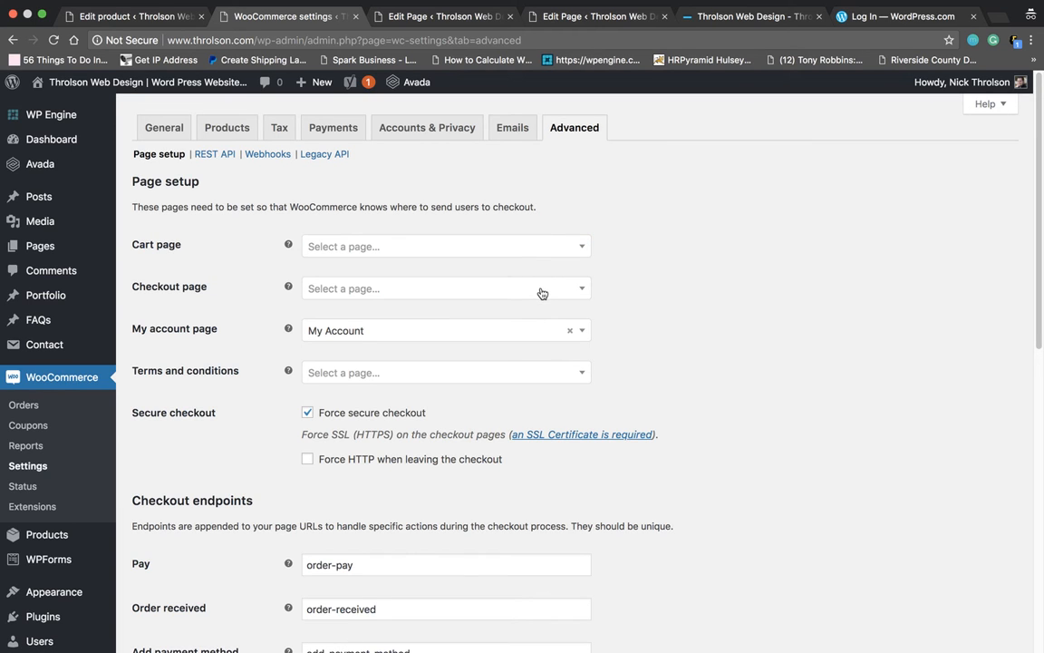
left_click(519, 251)
left_click(438, 395)
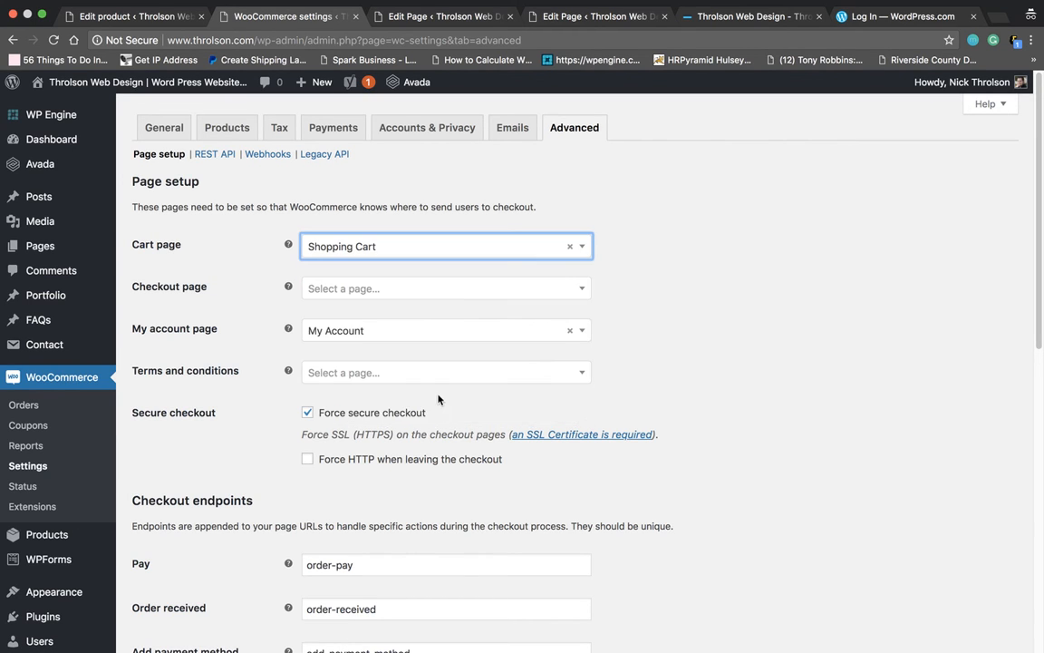
left_click(461, 296)
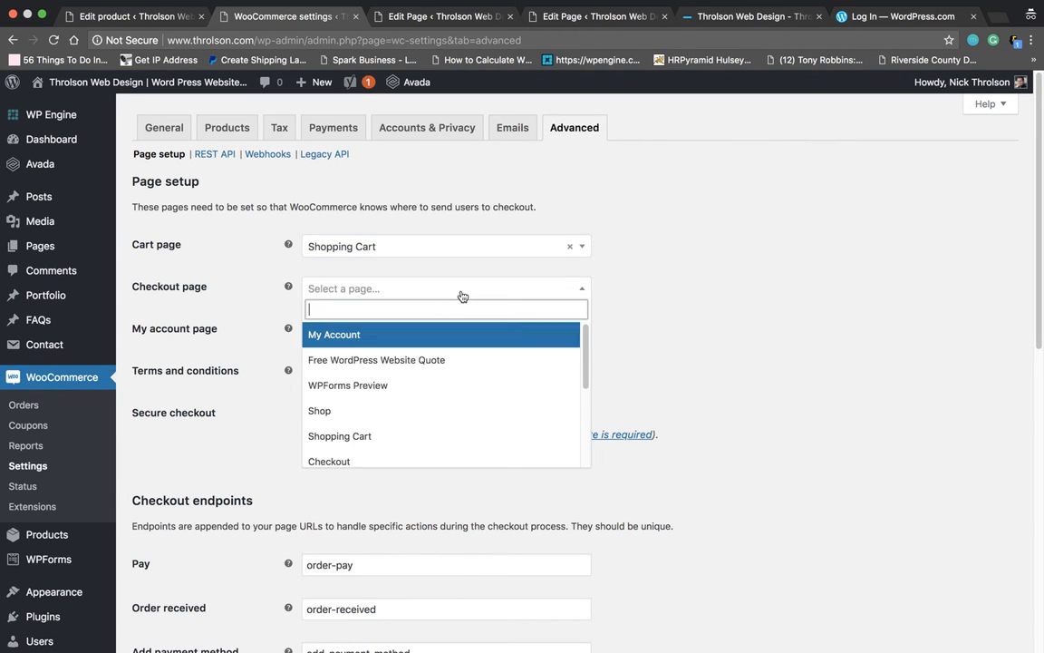
left_click(410, 457)
scroll(639, 433, "down", 5)
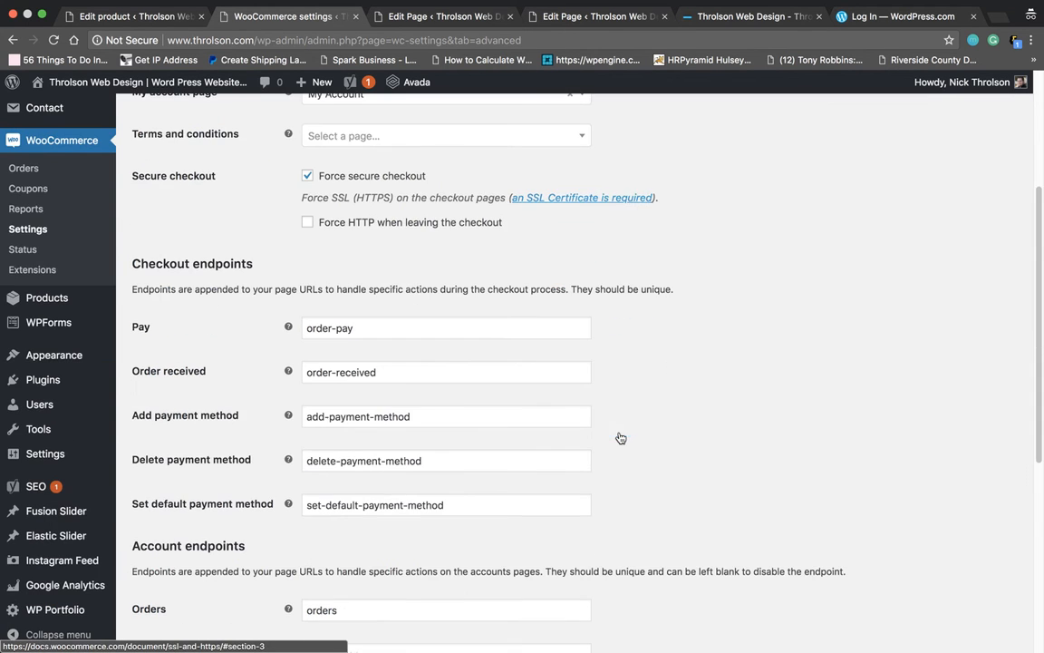
scroll(613, 490, "down", 8)
left_click(136, 578)
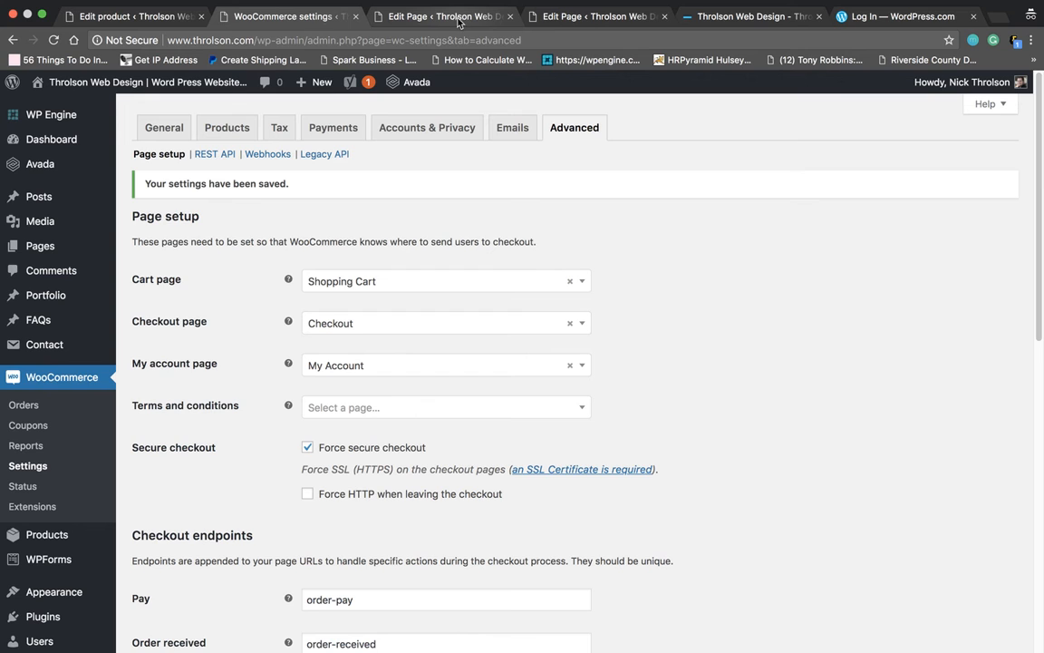
left_click(743, 18)
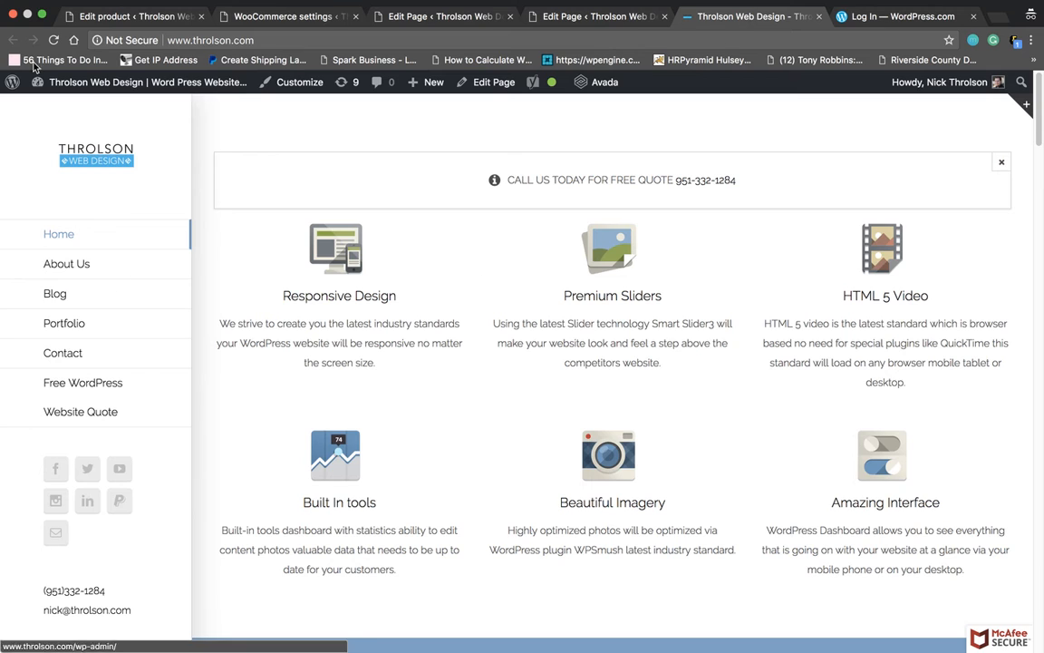
left_click(54, 41)
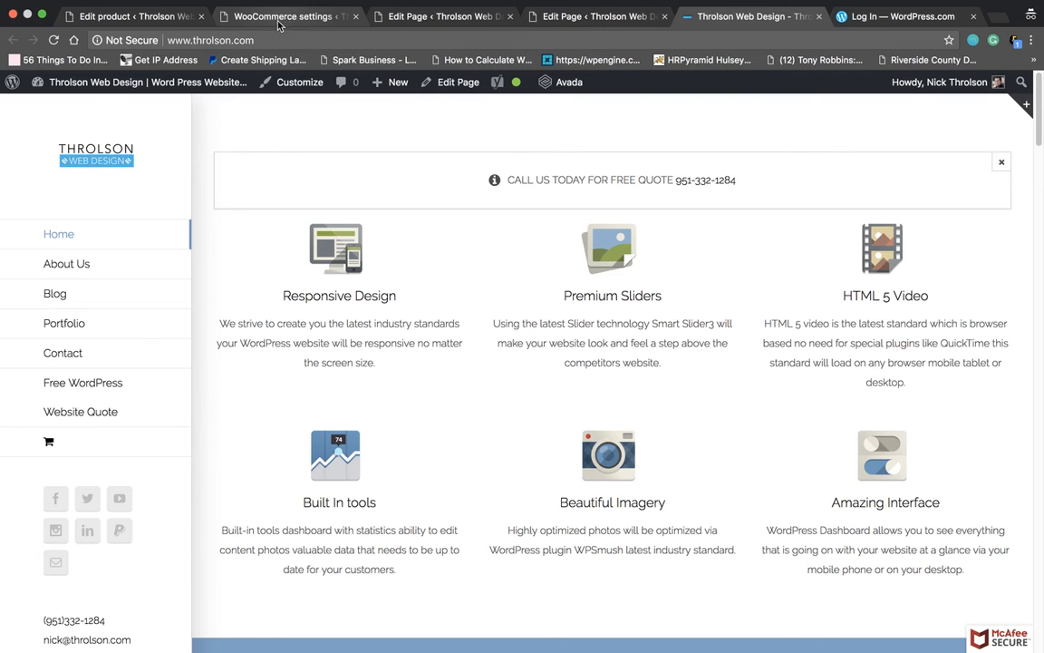
left_click(263, 40)
left_click(328, 41)
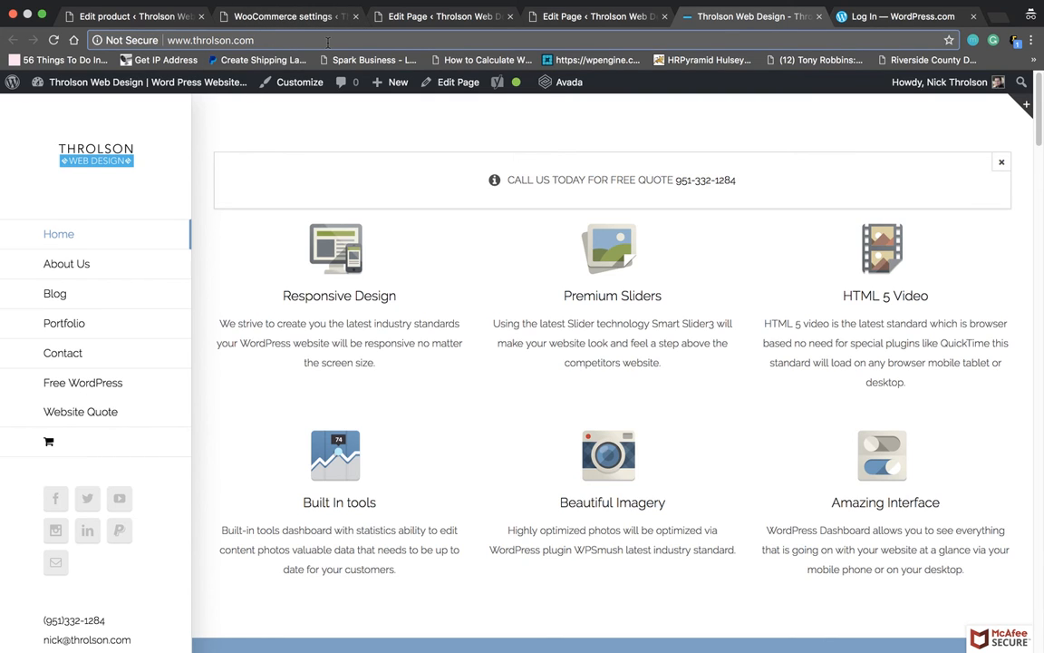
type("/")
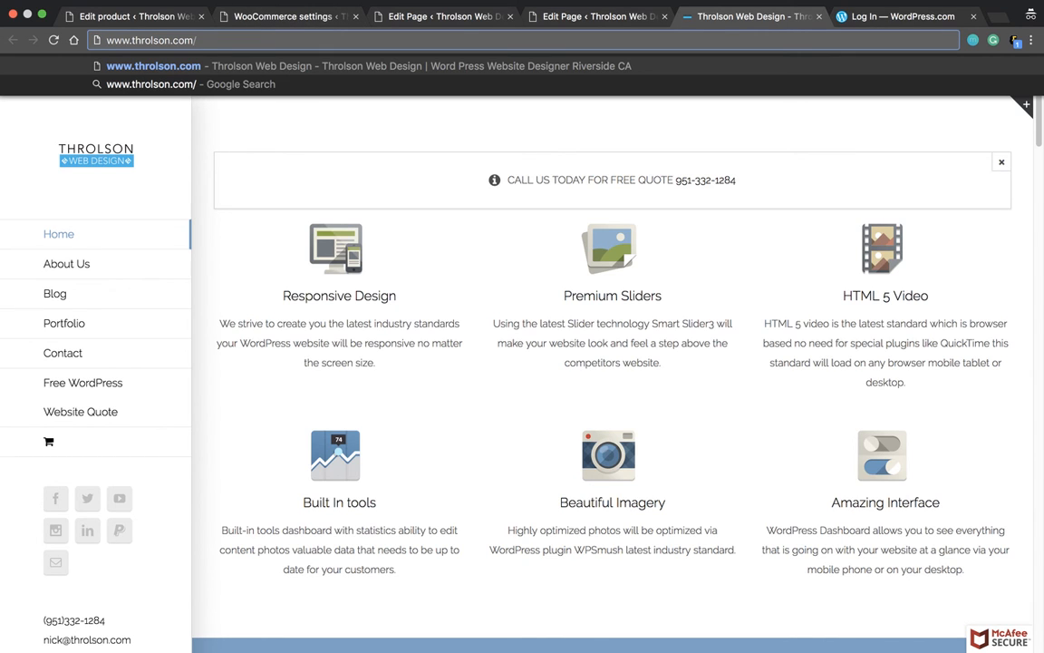
type("shop")
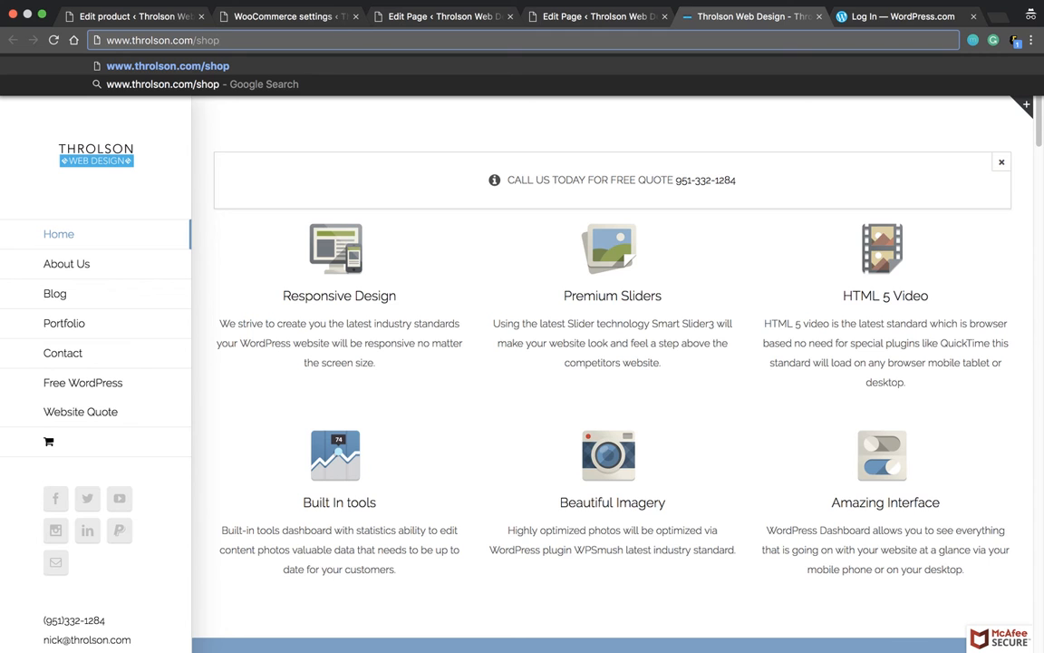
key("Return")
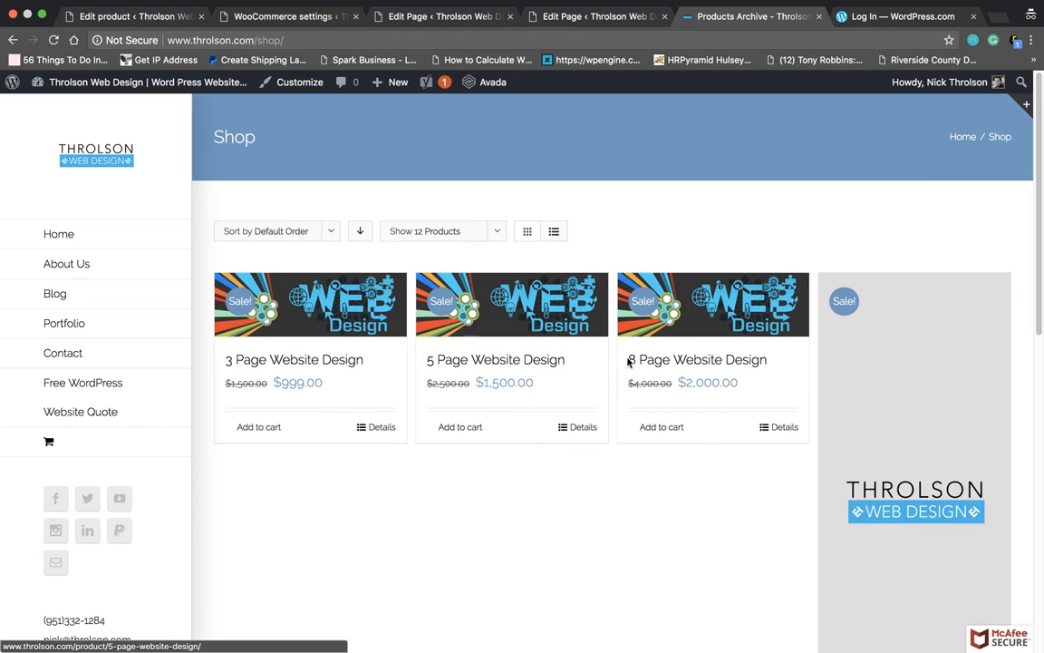
- Open the Ebook product from the shop listing, add one to the cart and view the cart
scroll(816, 392, "down", 3)
scroll(919, 362, "up", 2)
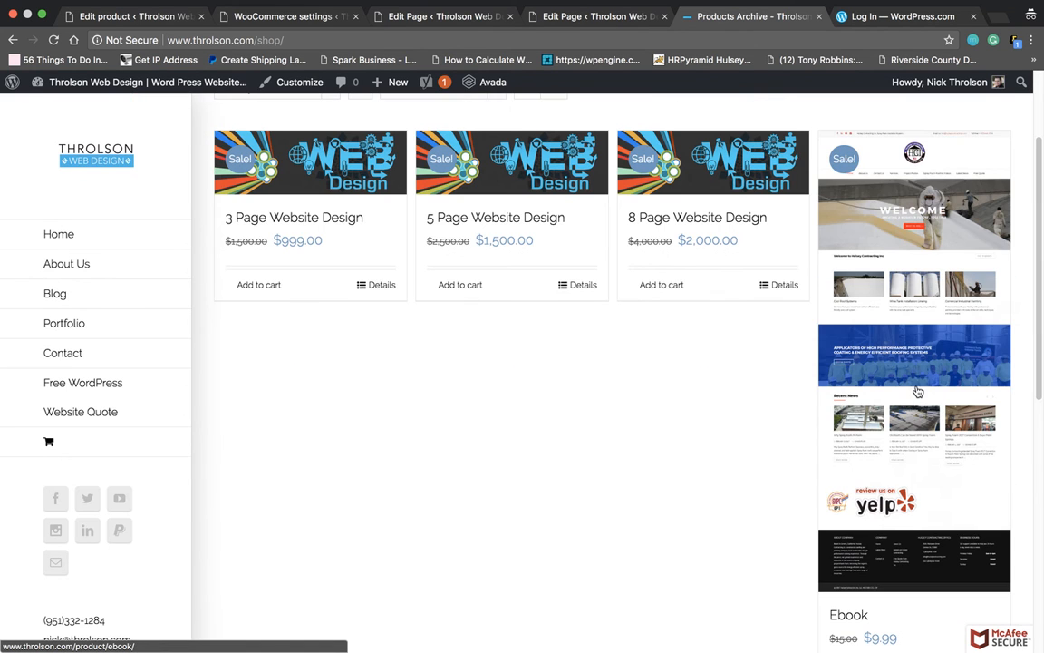
scroll(850, 545, "down", 1)
left_click(856, 594)
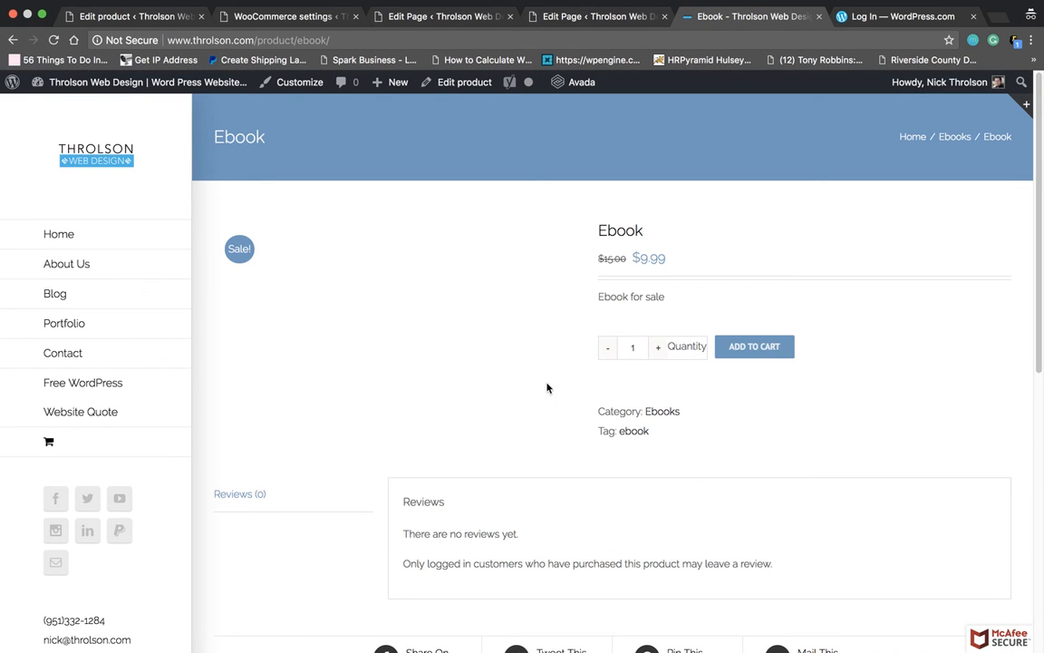
scroll(539, 382, "down", 2)
scroll(538, 380, "up", 2)
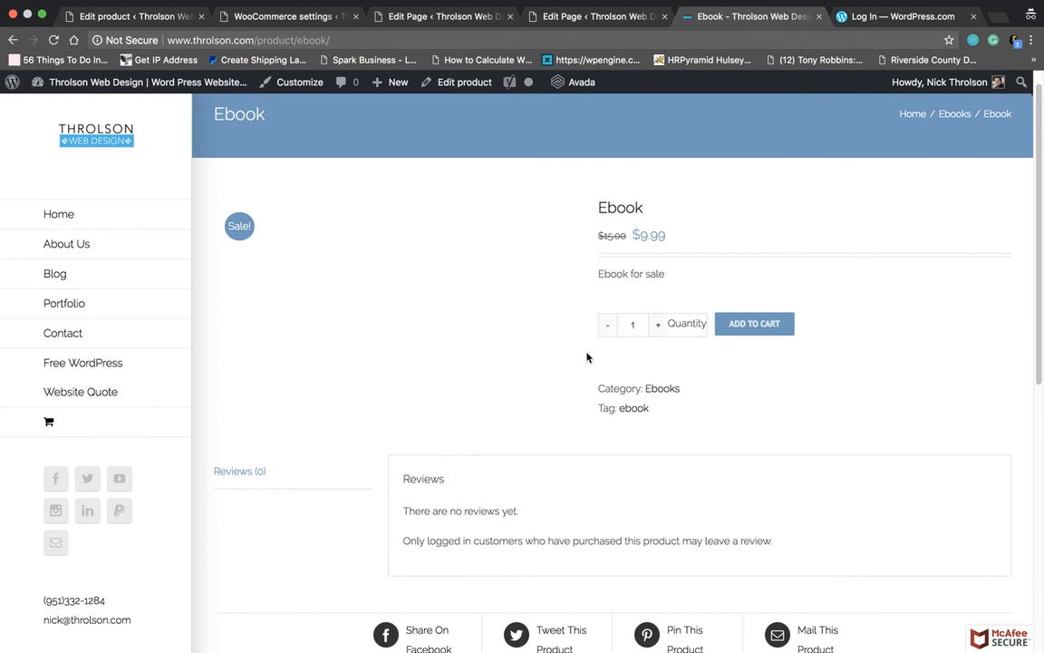
scroll(587, 354, "down", 1)
left_click(766, 300)
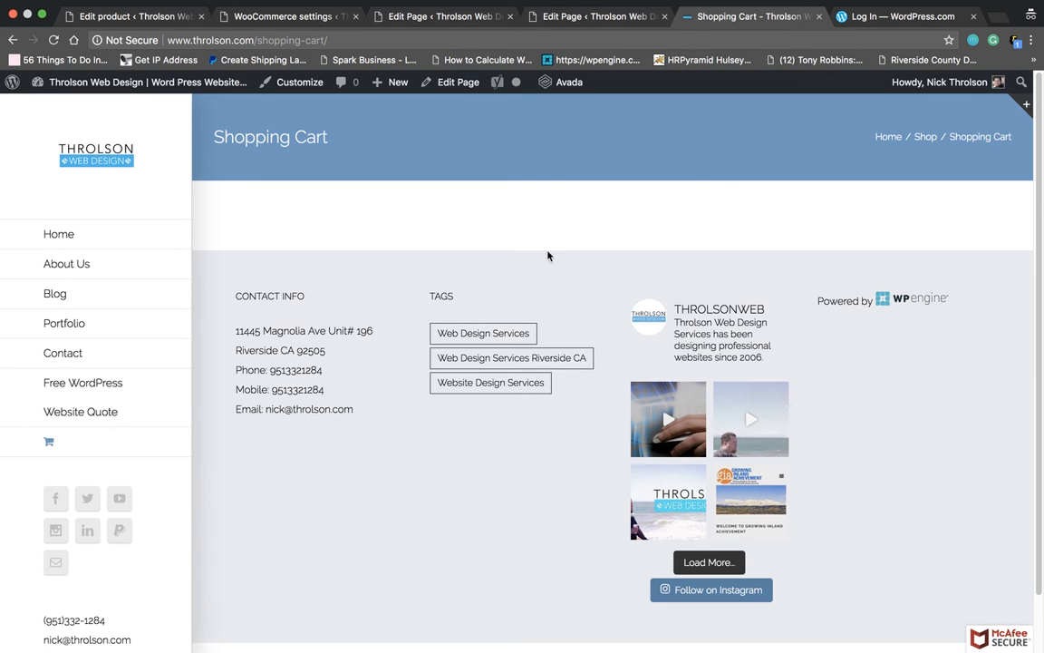
- Examine the live Shopping Cart page, then open the Checkout page from the site menu's cart and examine its content
scroll(491, 247, "down", 2)
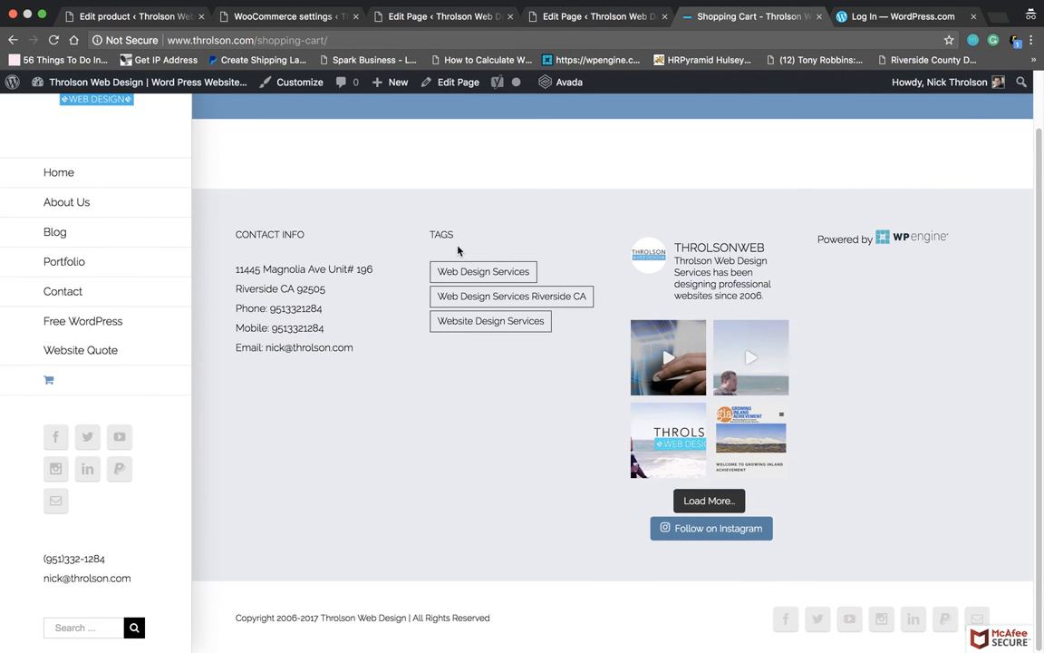
scroll(459, 249, "up", 2)
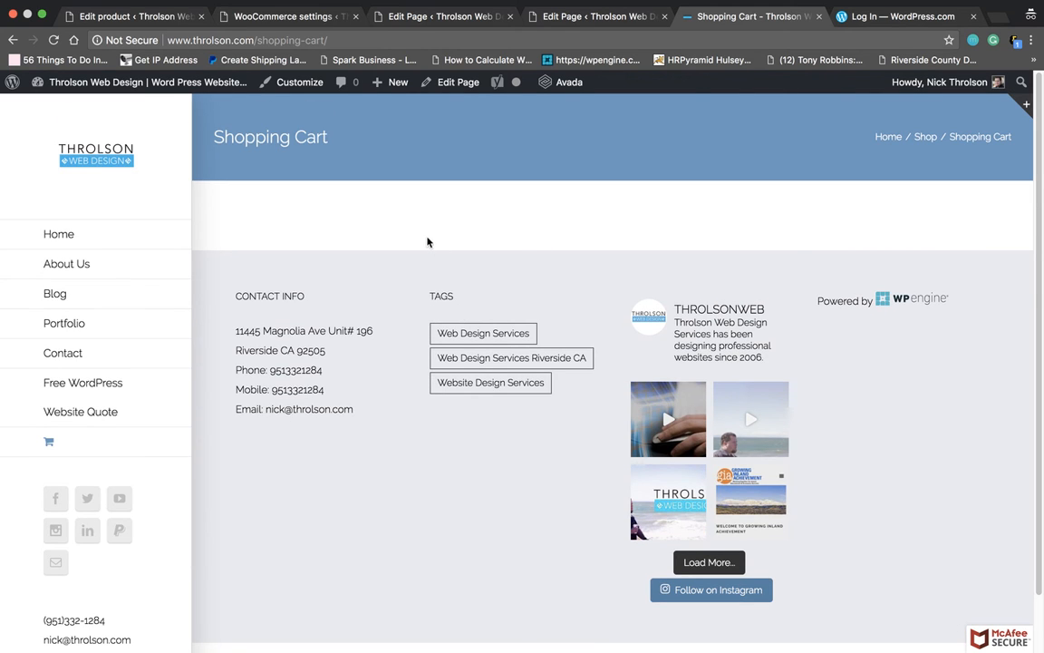
left_click(283, 16)
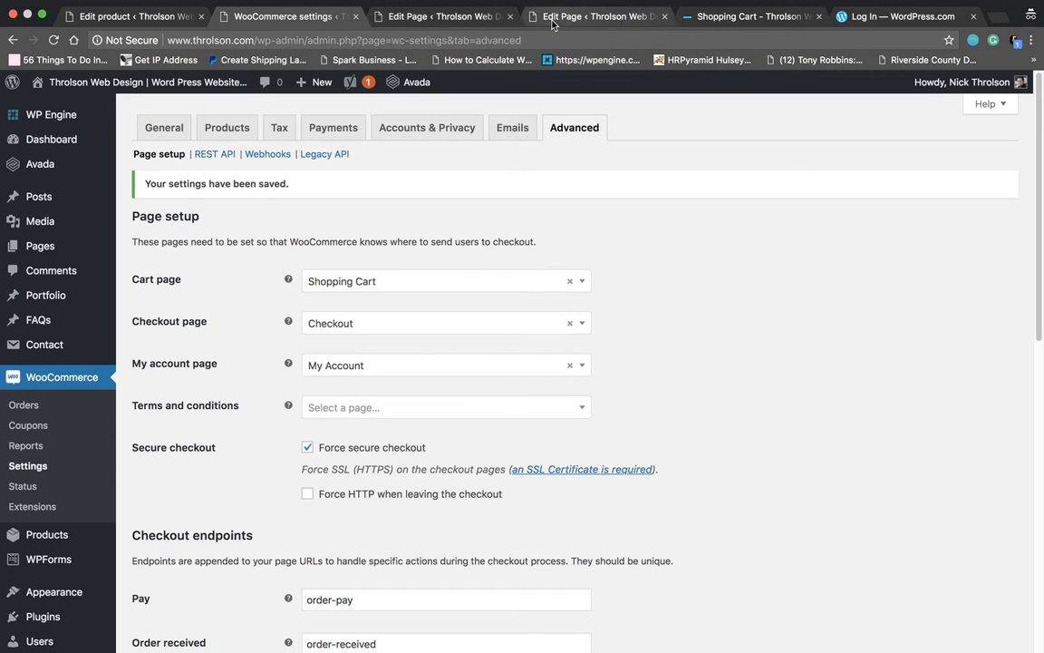
left_click(719, 25)
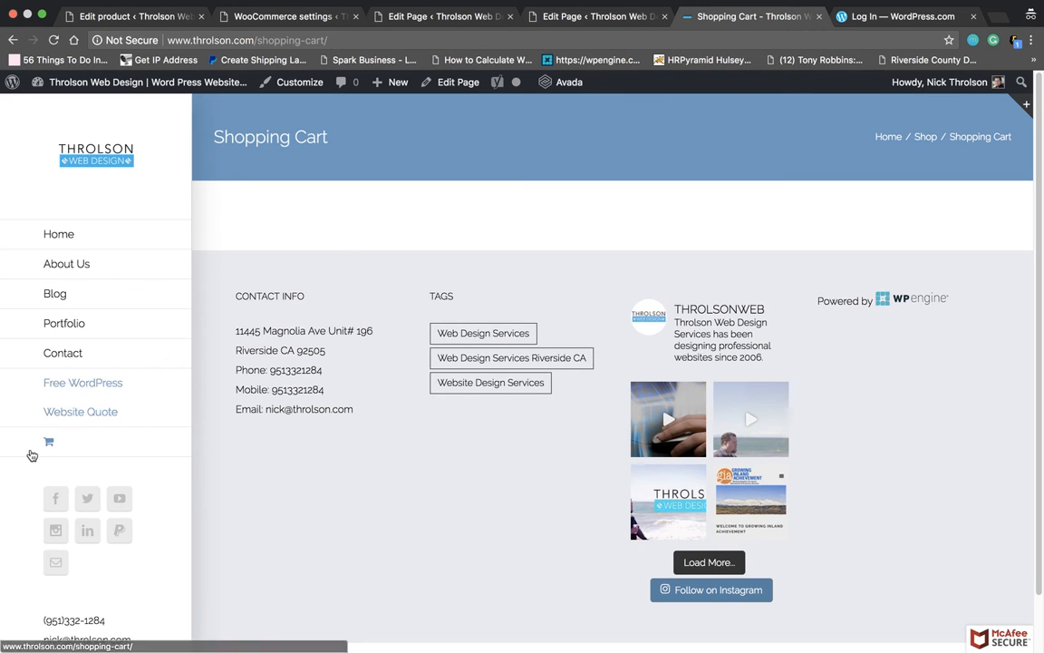
mouse_move(48, 444)
left_click(286, 493)
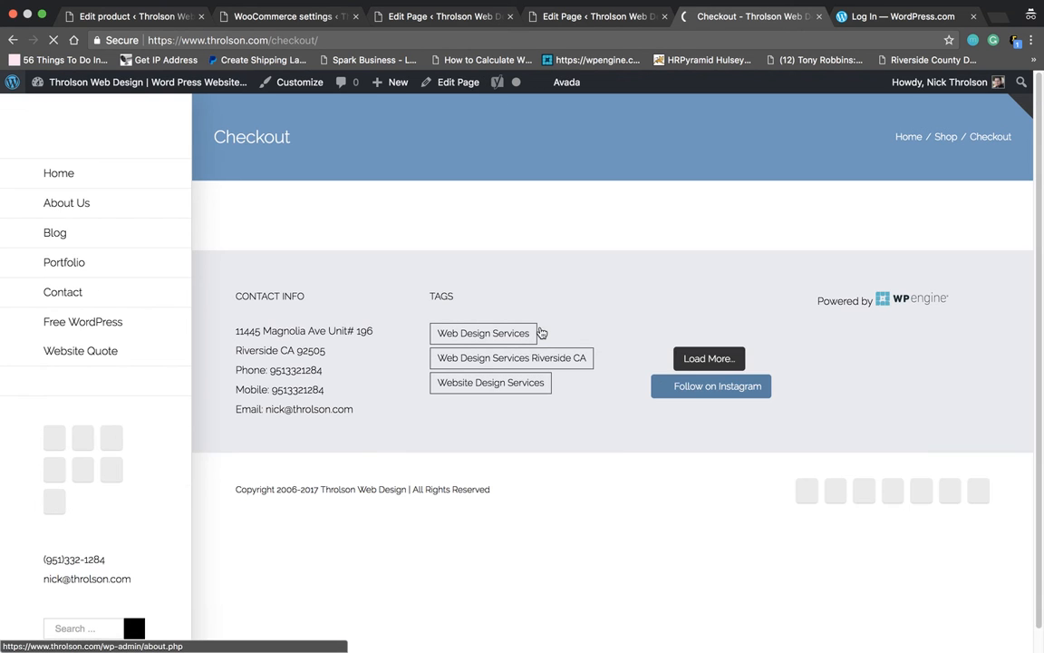
scroll(403, 366, "down", 2)
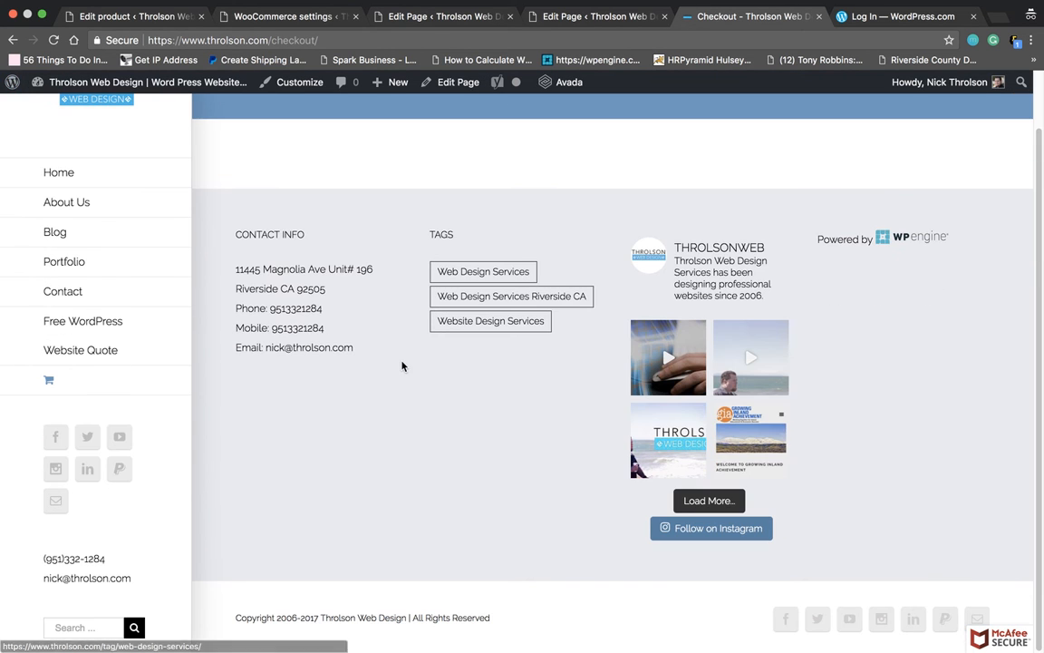
scroll(374, 373, "up", 2)
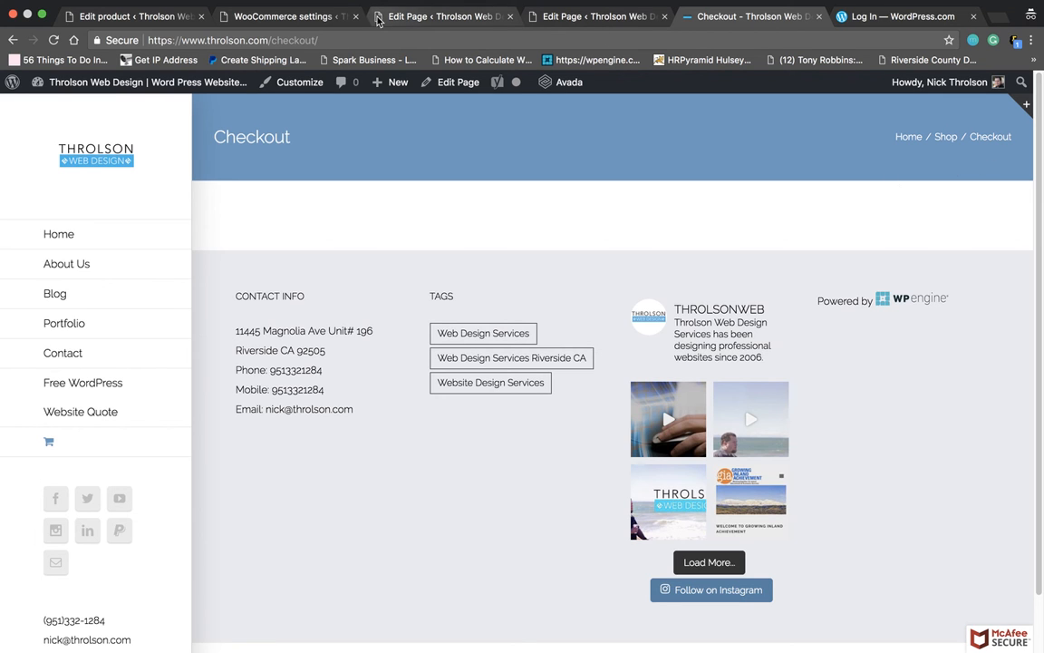
- Review WooCommerce's page setup settings and the checkout page's help text, then switch to the Shopping Cart page's editor
left_click(272, 17)
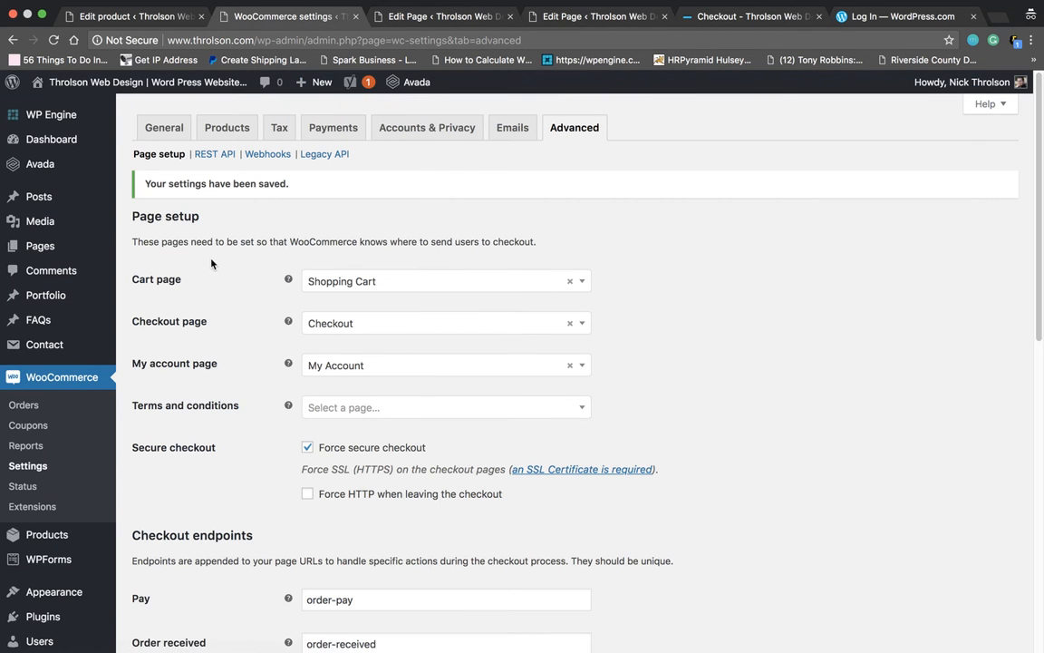
scroll(221, 240, "down", 1)
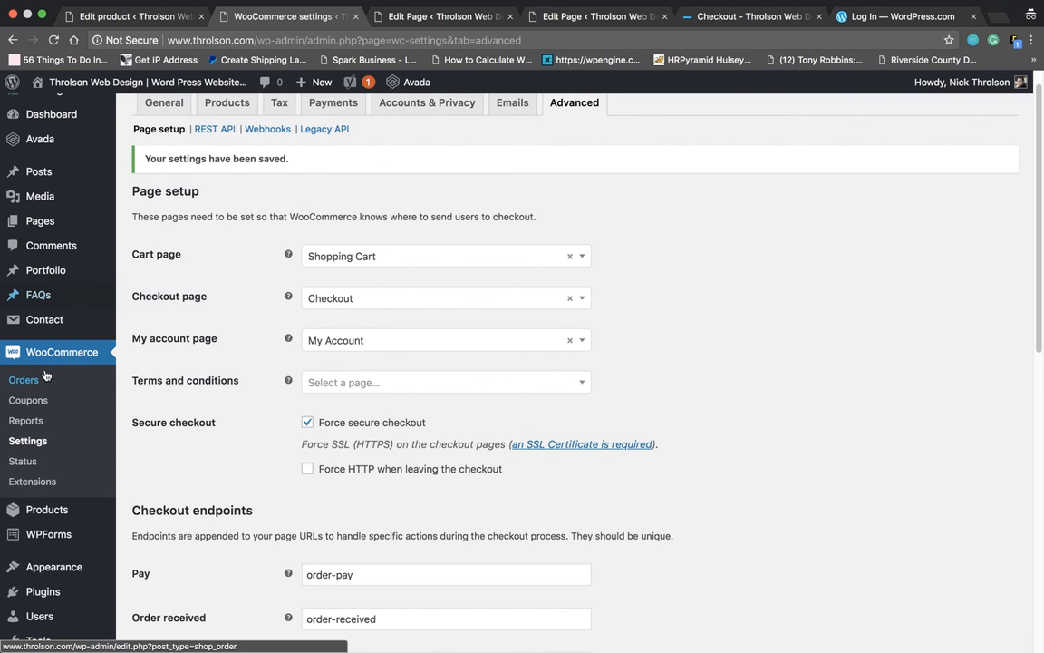
scroll(91, 422, "down", 5)
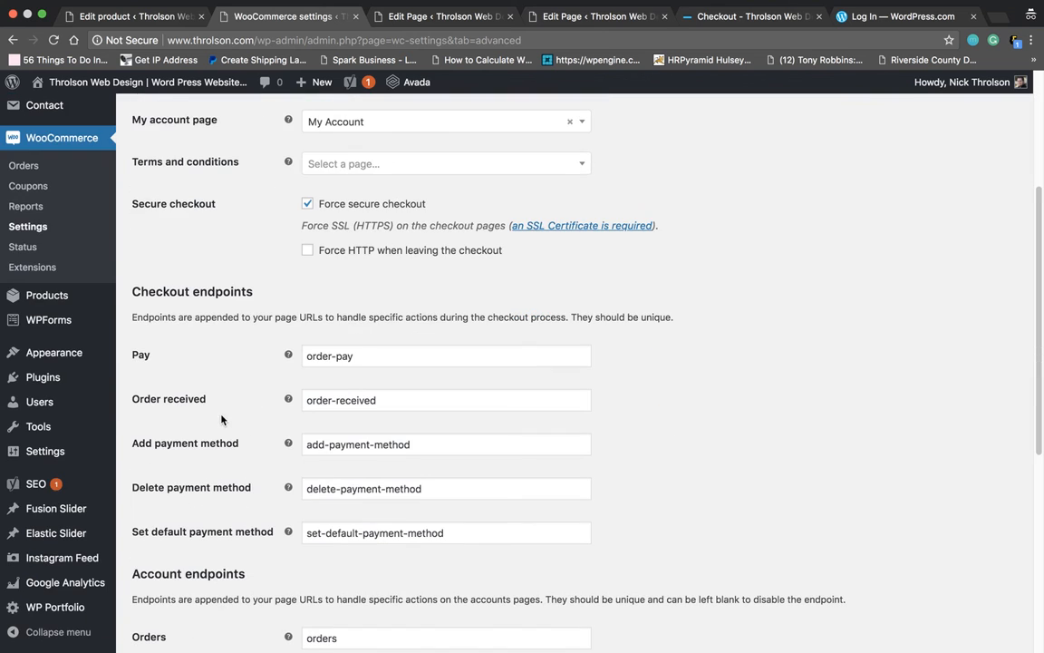
scroll(225, 420, "up", 5)
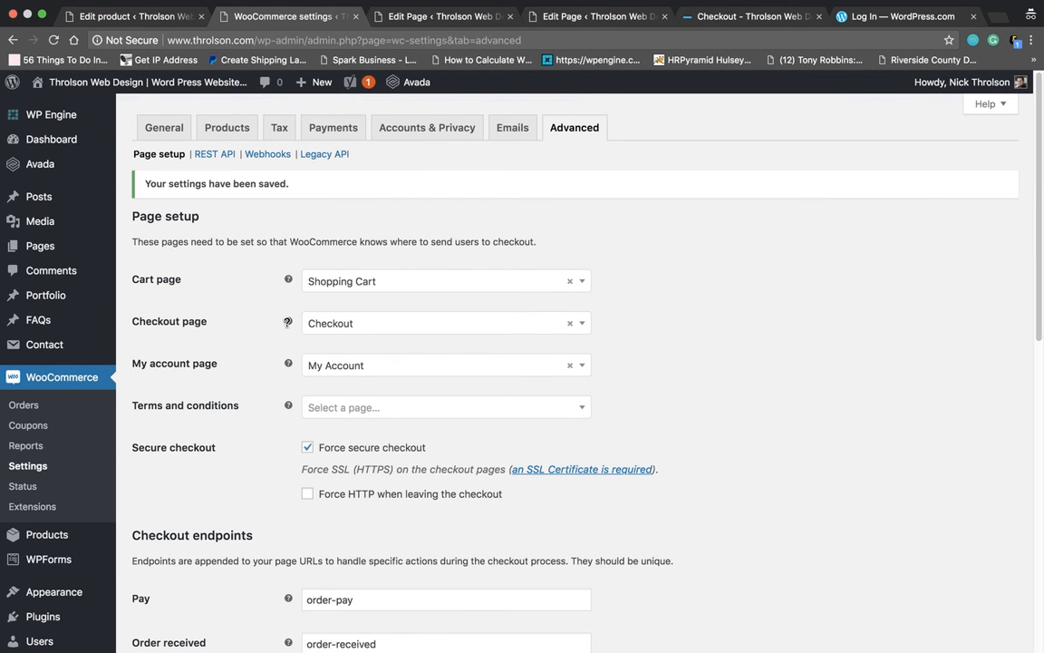
mouse_move(287, 322)
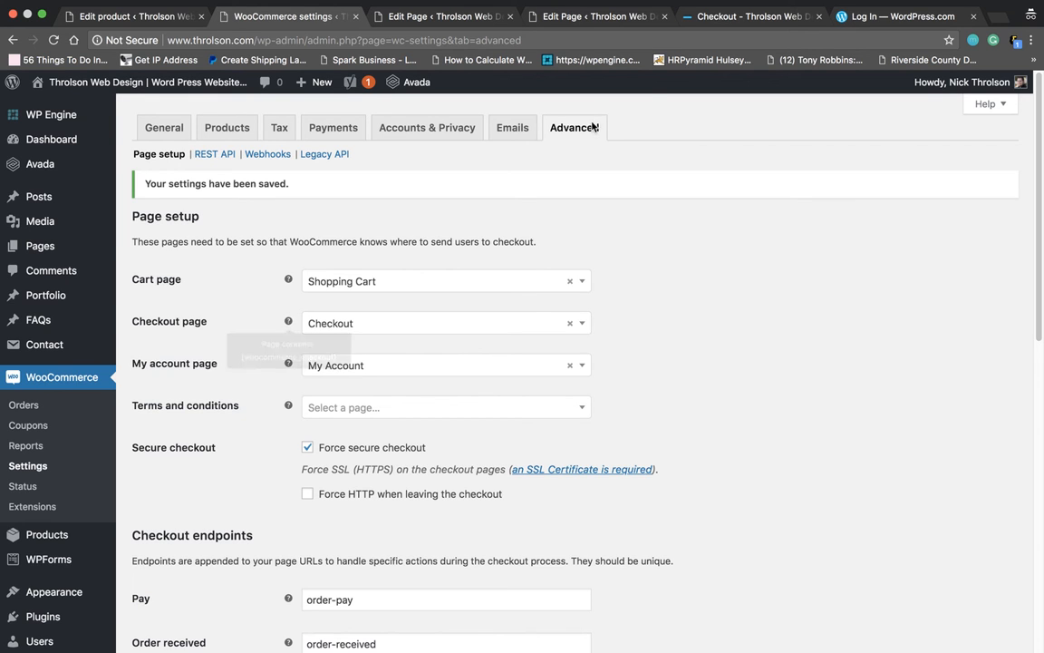
left_click(431, 17)
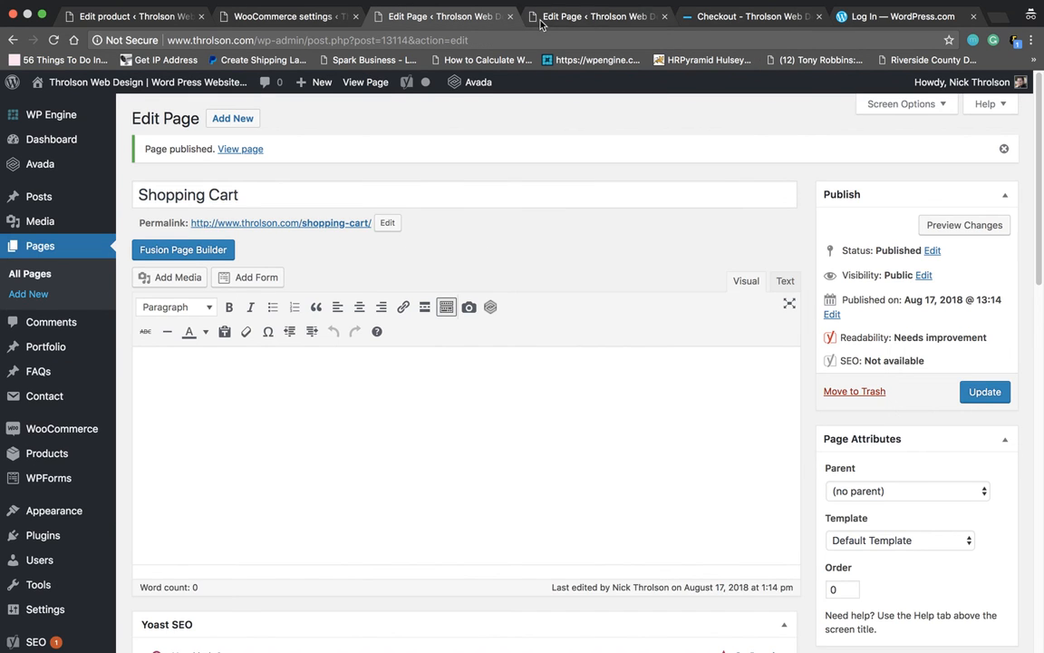
- Enter the shortcode [woocommerce-checkout] in the content of the Checkout page
left_click(542, 20)
left_click(316, 413)
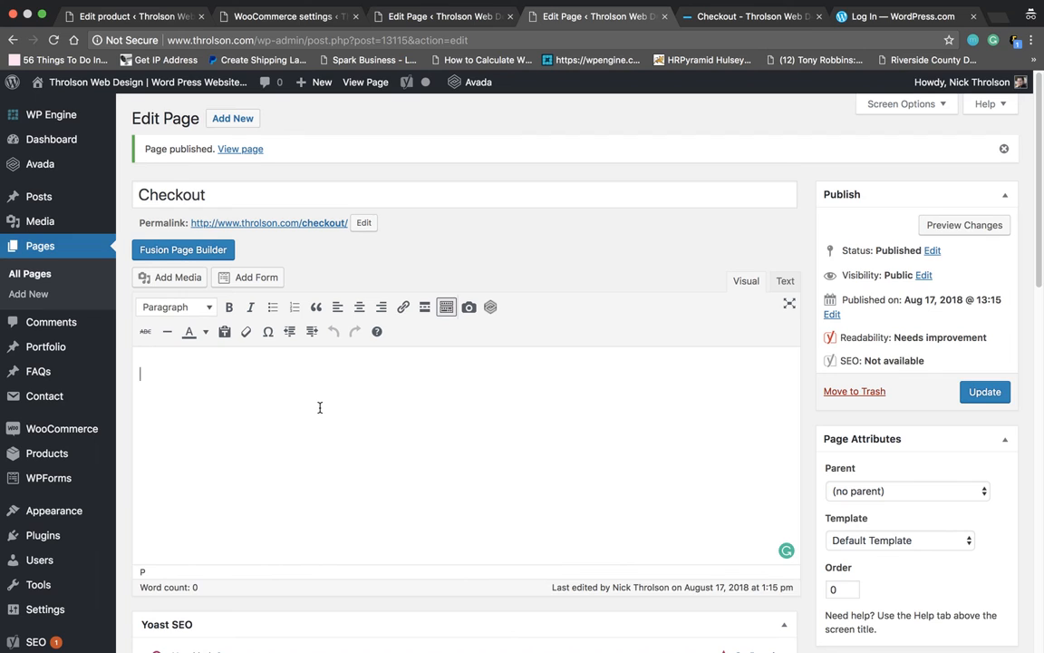
type("[")
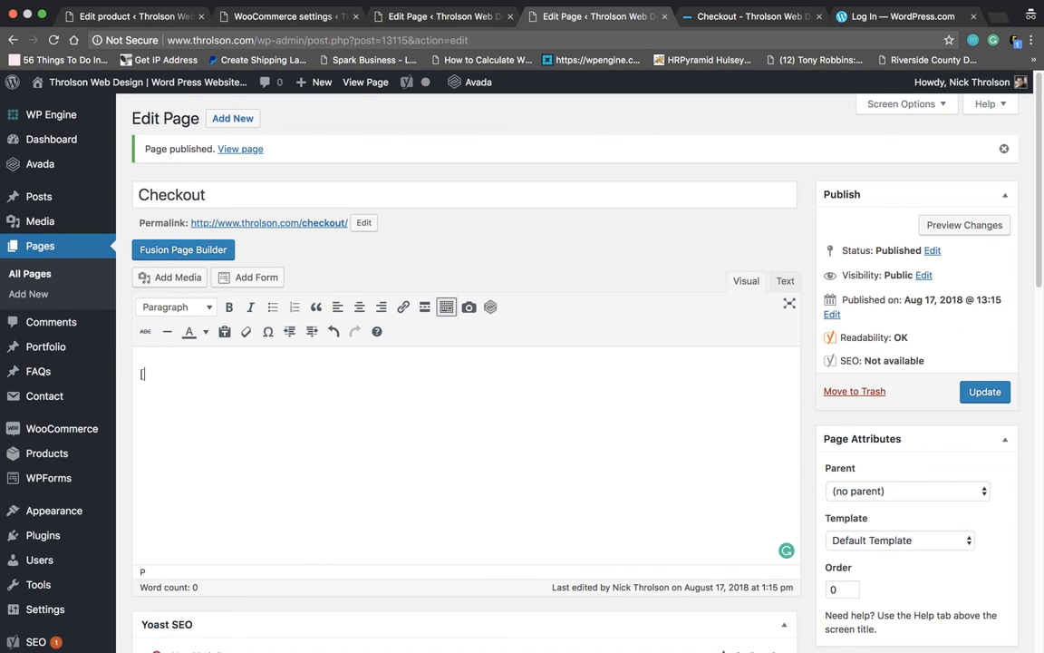
type("woocommerce=")
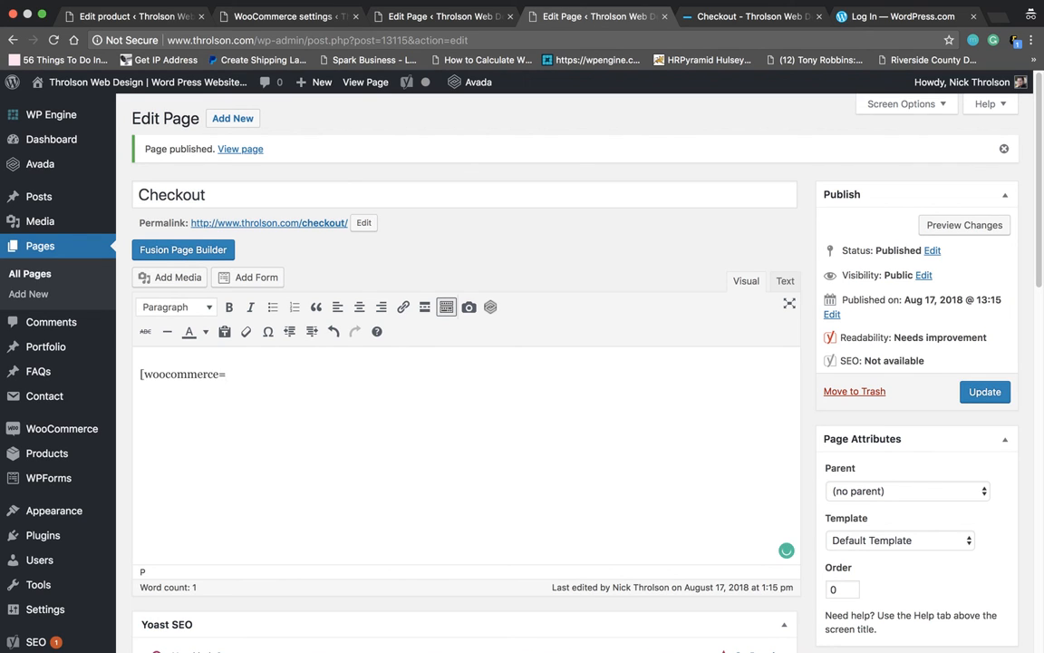
key("BackSpace")
type("-checkout]")
- Check the WooCommerce page setup, then correct the Checkout page's shortcode to [woocommerce_checkout] and update the page
left_click(294, 17)
mouse_move(288, 323)
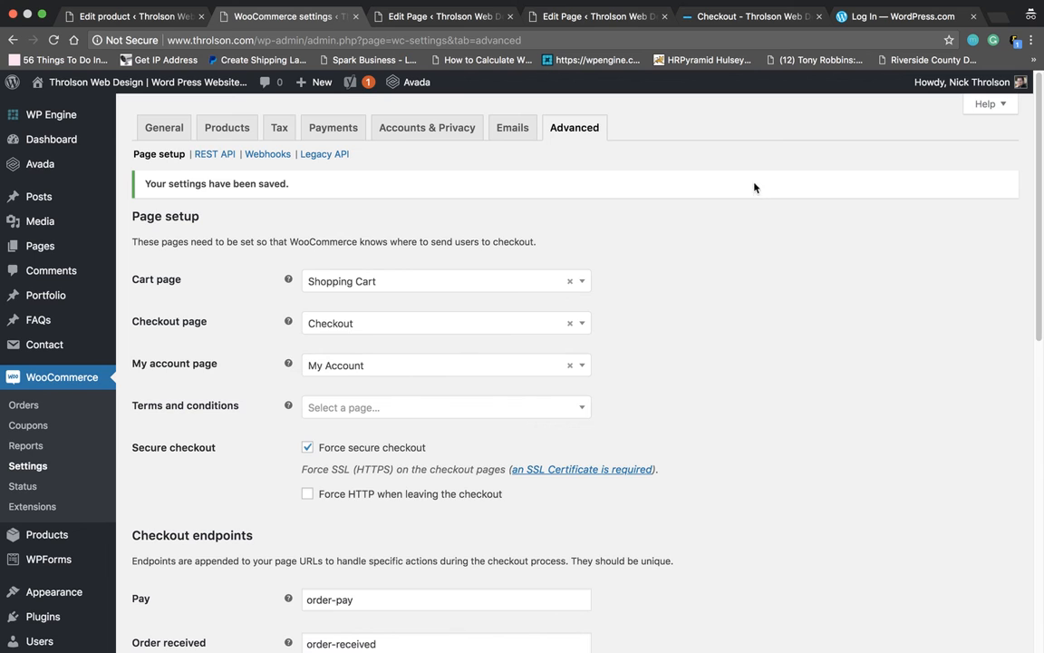
left_click(430, 19)
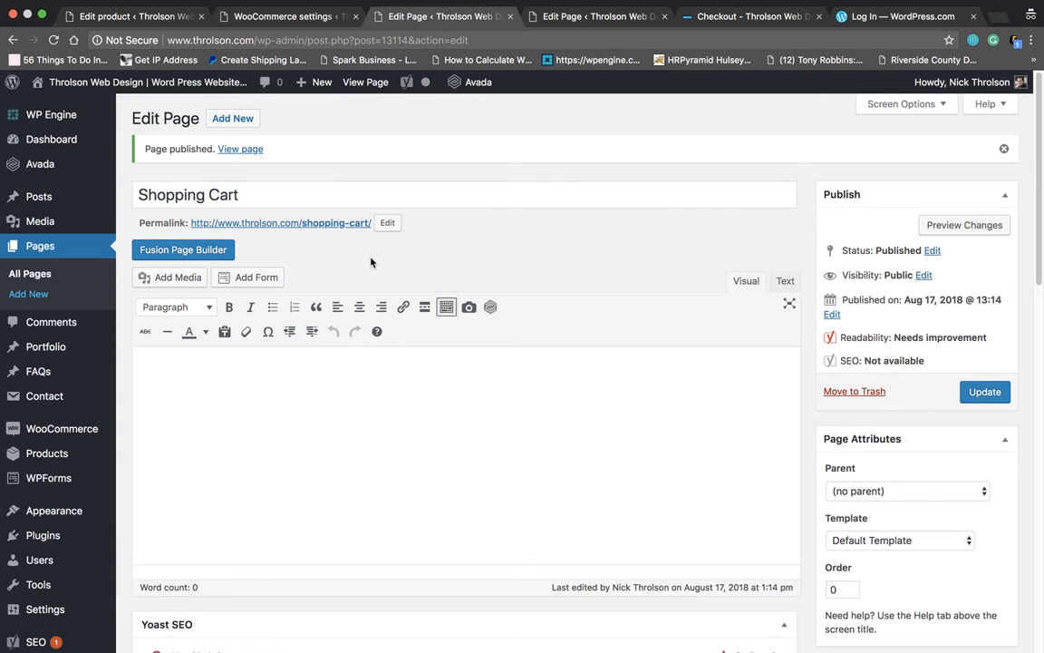
left_click(580, 17)
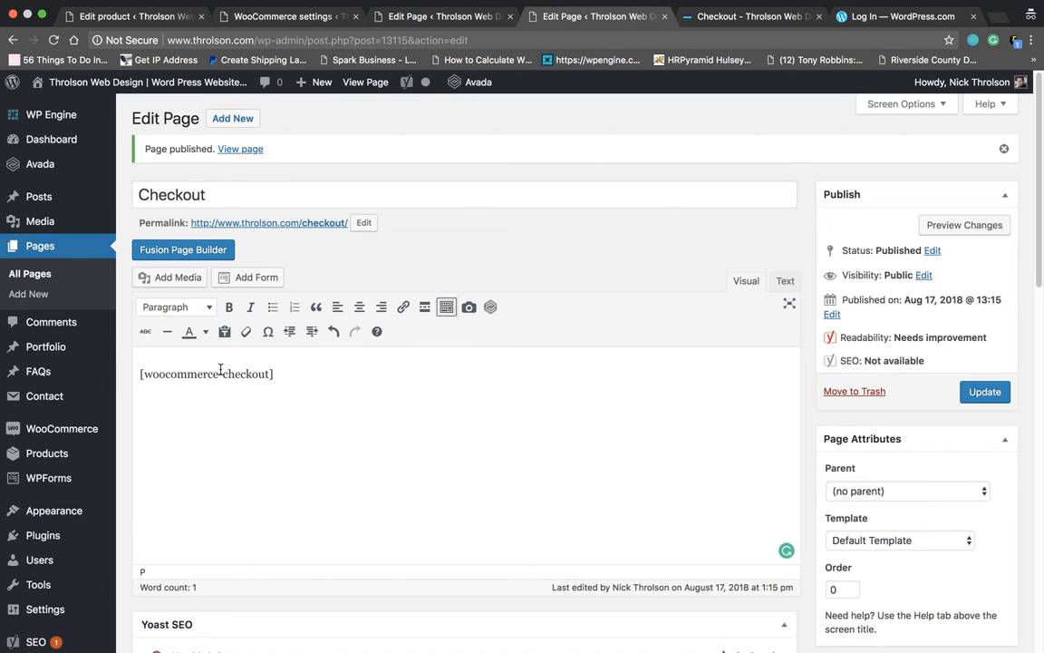
key("BackSpace")
type("_")
left_click(985, 391)
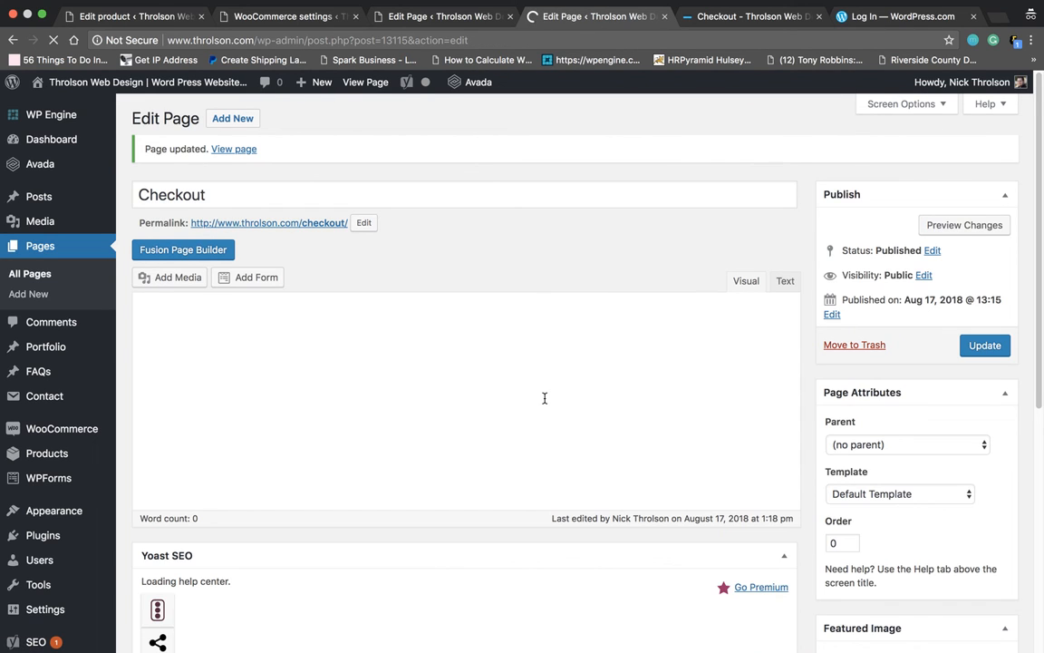
- Reload the live Checkout page and fill in its billing details from the customer's saved autofill entry
left_click(738, 16)
left_click(53, 39)
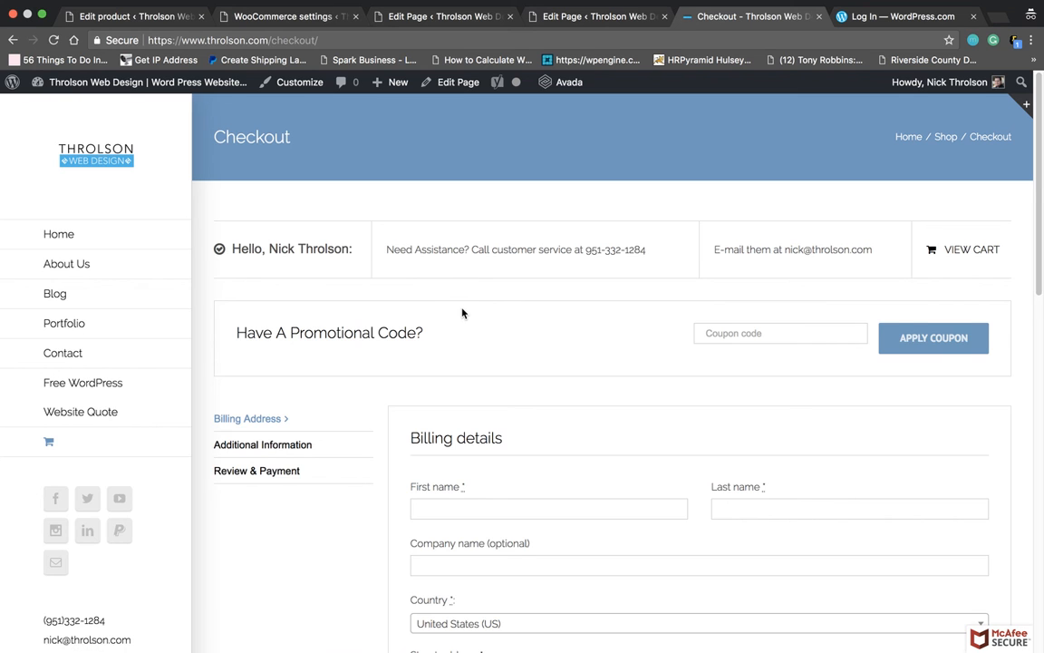
scroll(461, 310, "down", 3)
left_click(497, 299)
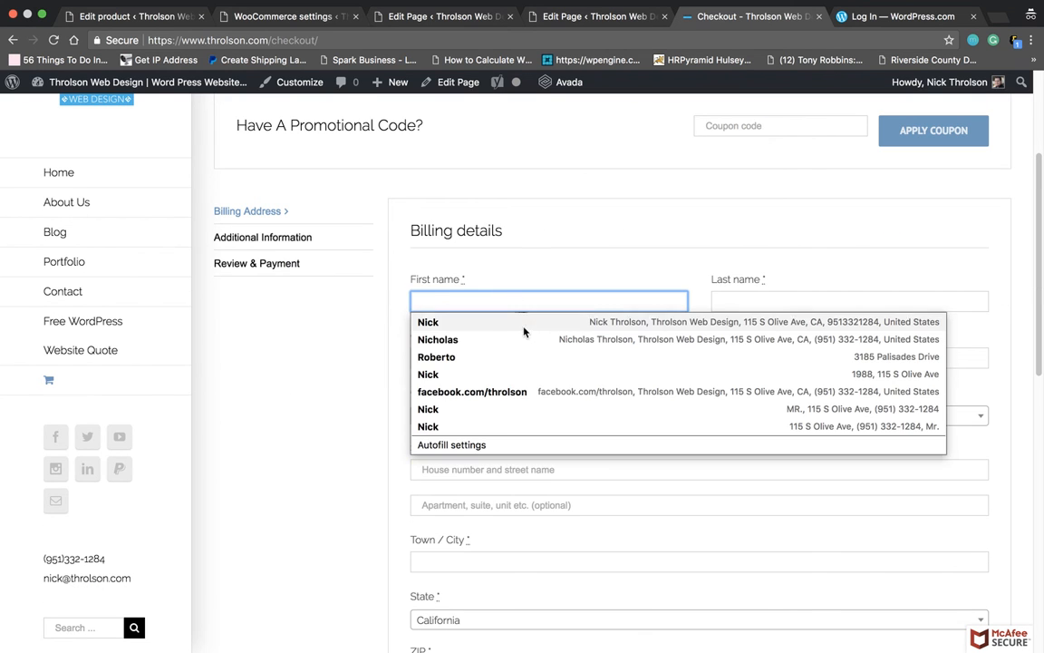
left_click(524, 324)
scroll(396, 389, "down", 5)
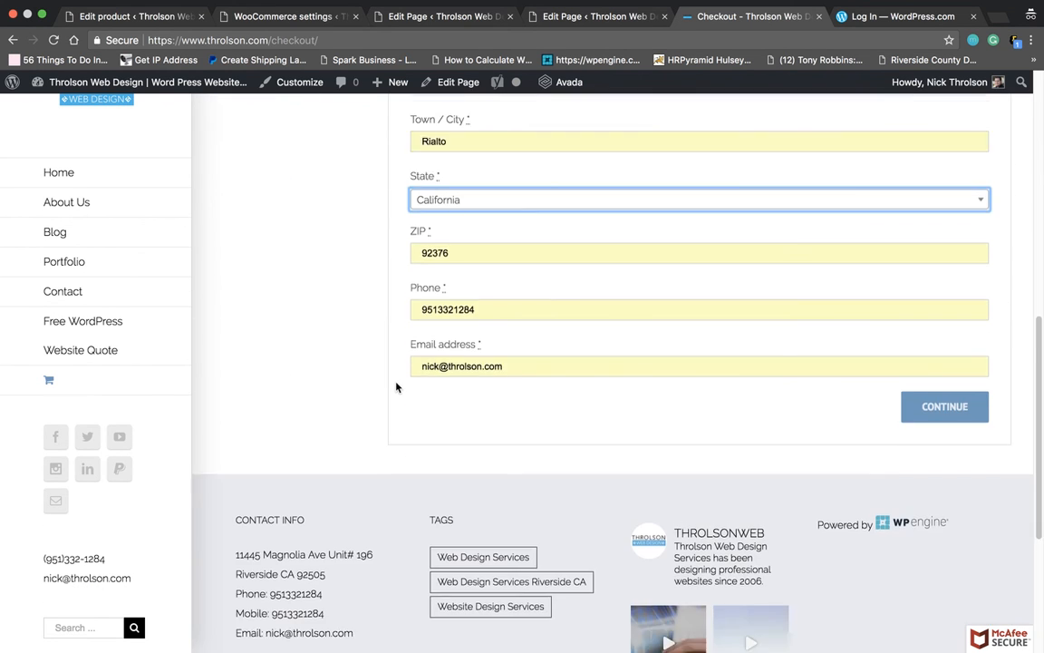
scroll(390, 374, "up", 6)
scroll(364, 368, "up", 2)
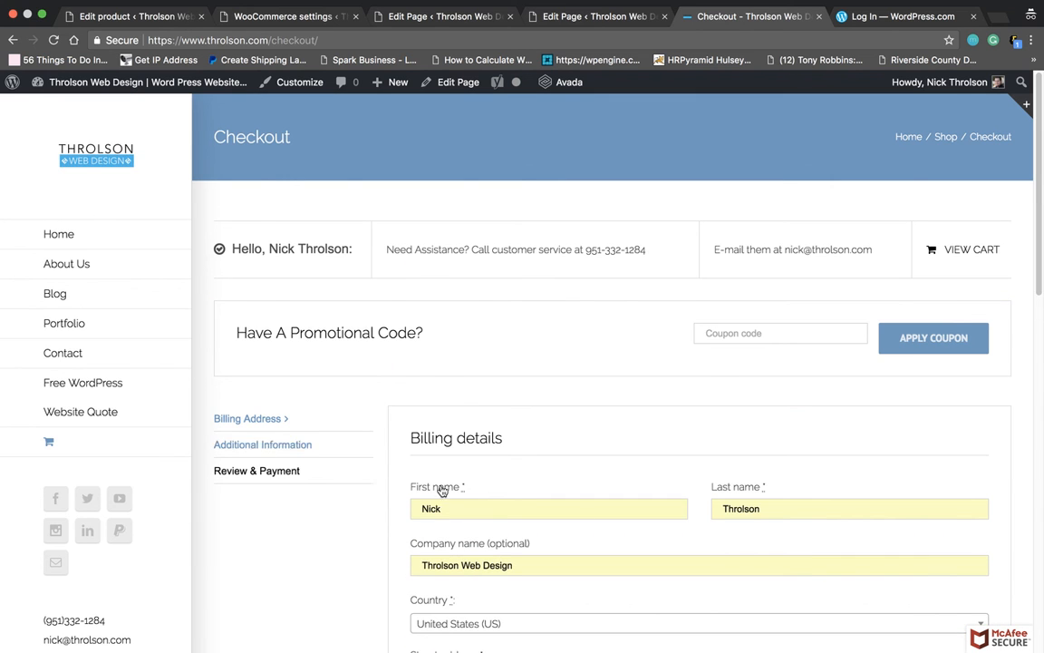
- Try to continue the live checkout from the billing details to the Additional Information section
scroll(834, 373, "down", 7)
left_click(947, 432)
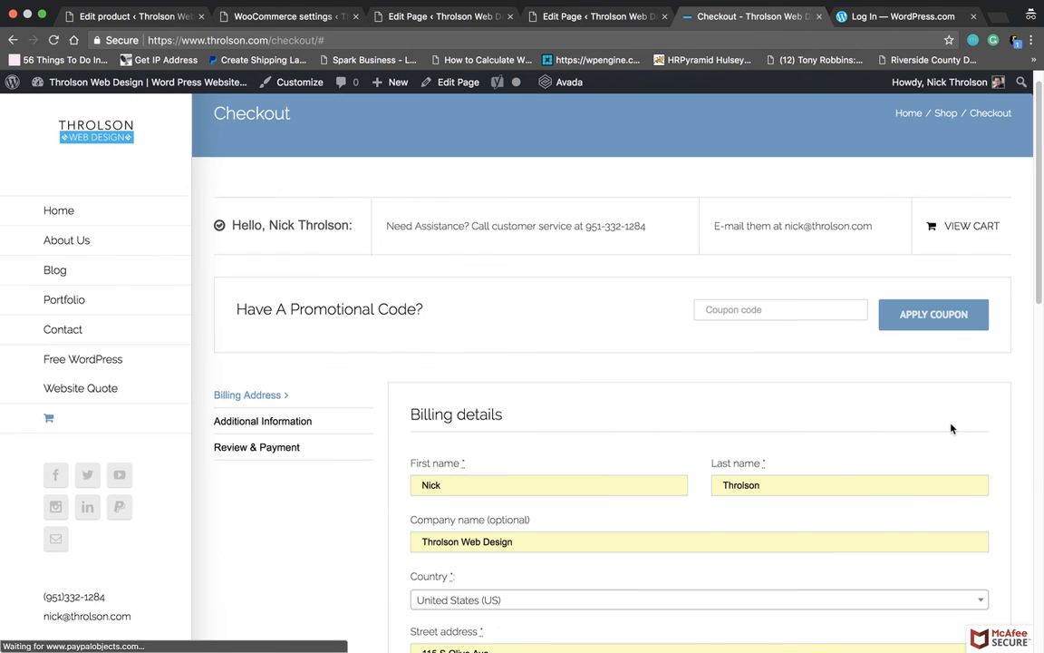
scroll(562, 392, "down", 7)
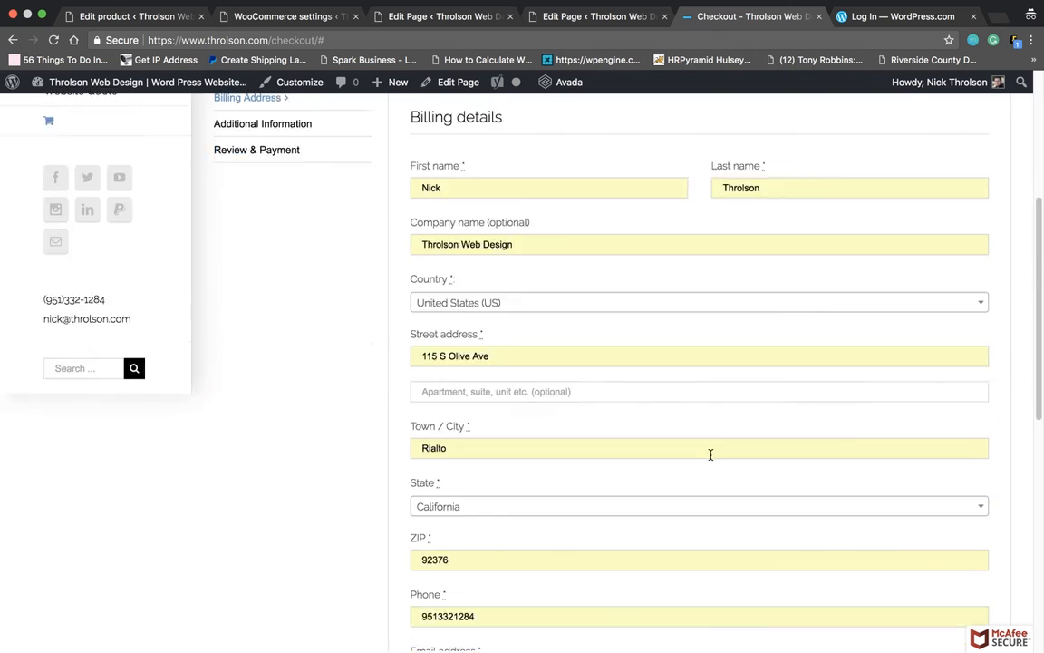
left_click(939, 543)
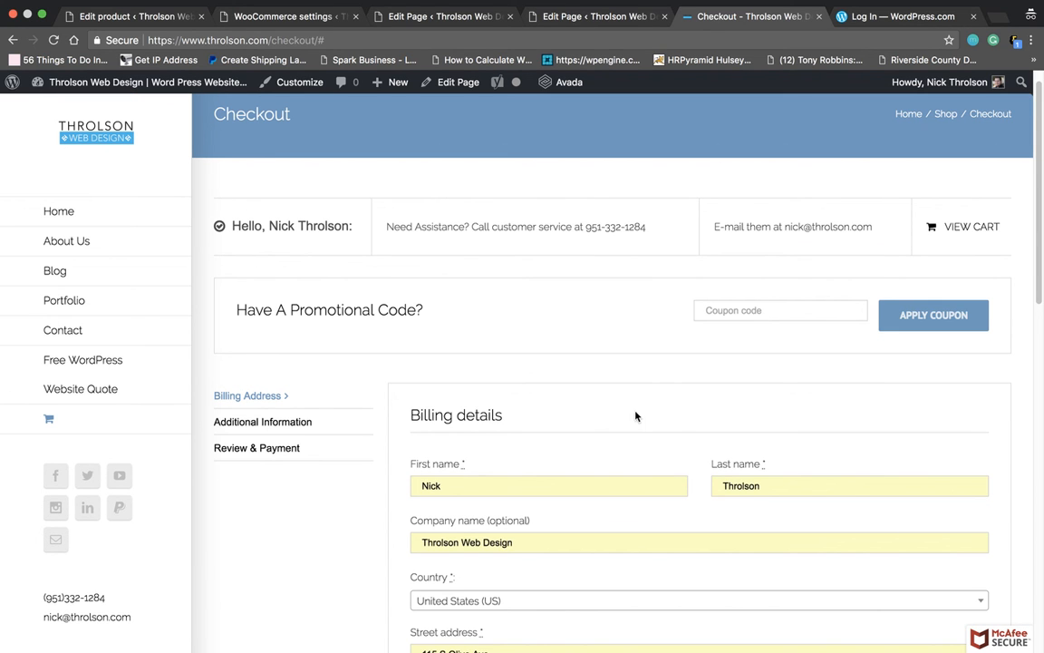
scroll(616, 414, "down", 7)
left_click(938, 459)
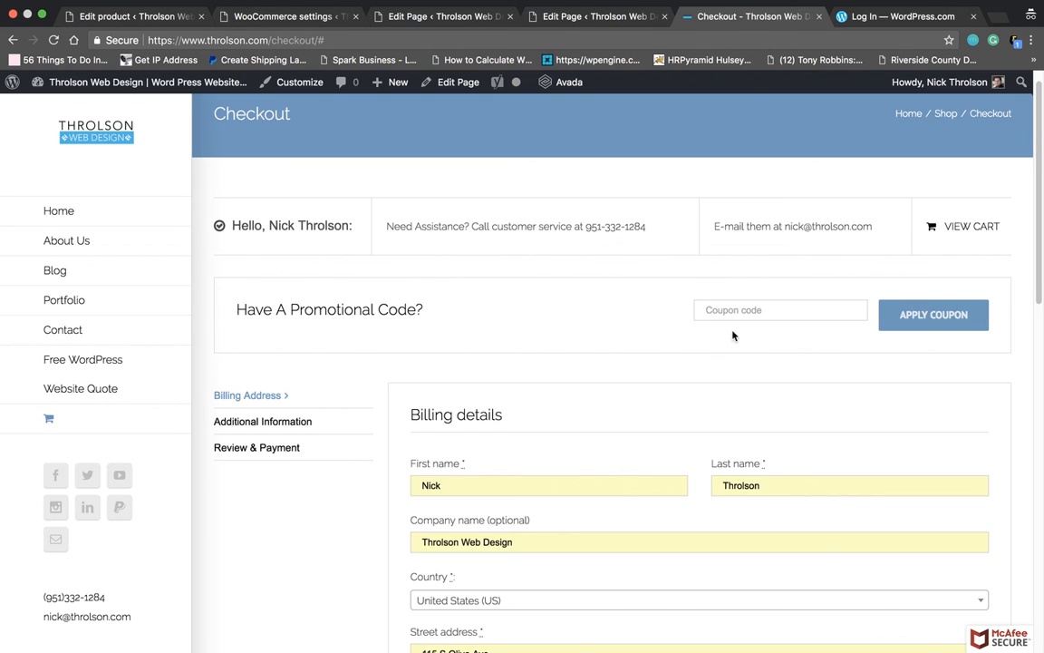
left_click(268, 427)
- Review WooCommerce's product settings in the General, Inventory and Downloadable products sections
left_click(272, 18)
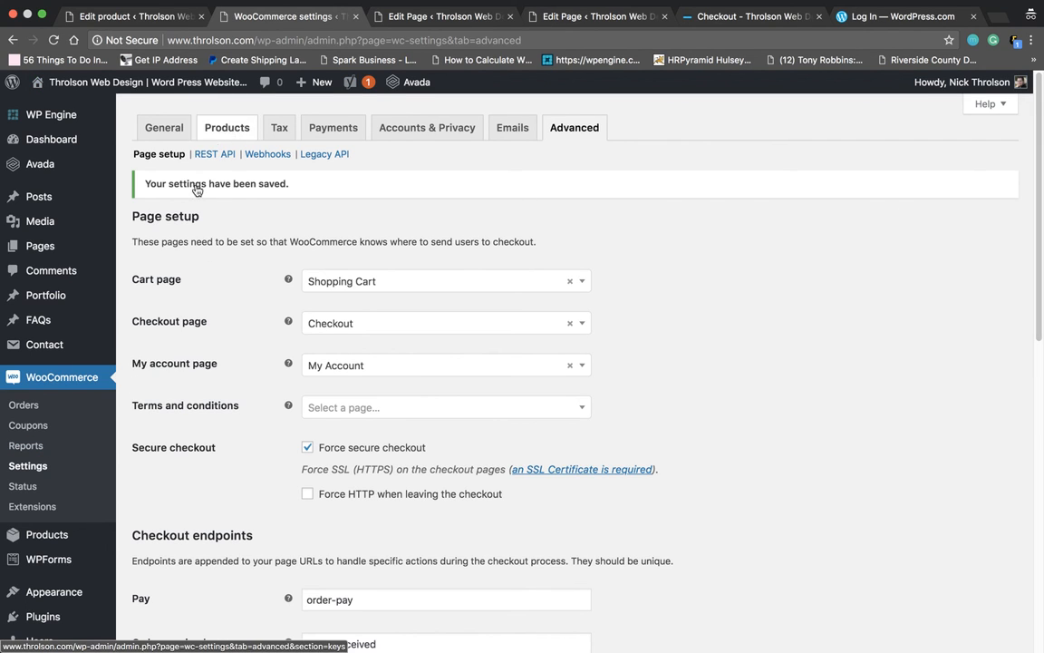
left_click(228, 128)
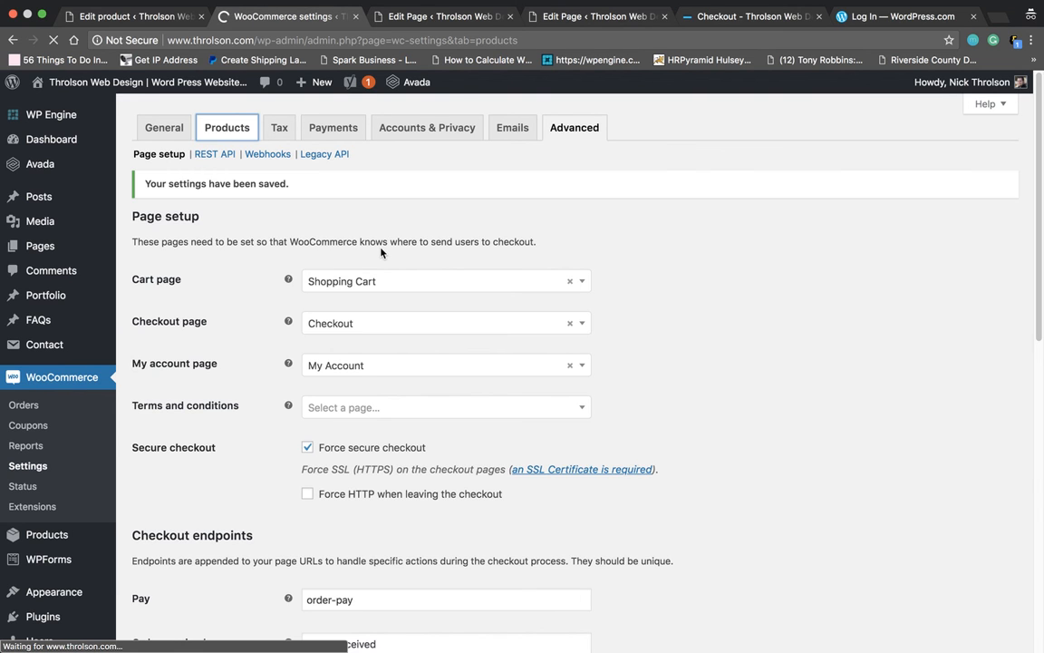
scroll(329, 391, "down", 3)
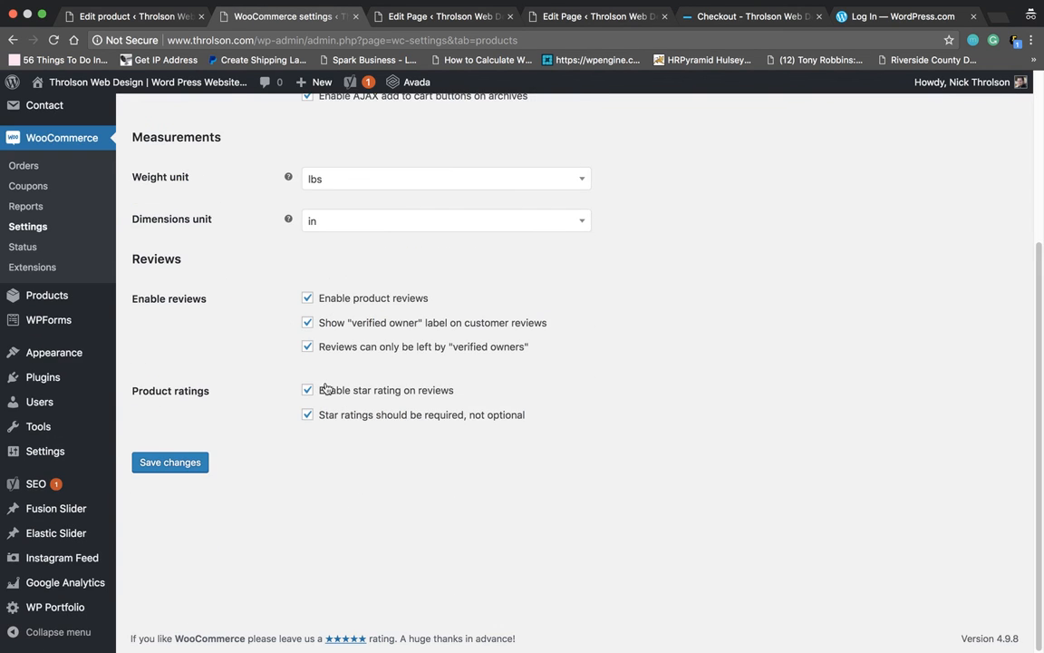
scroll(330, 390, "up", 3)
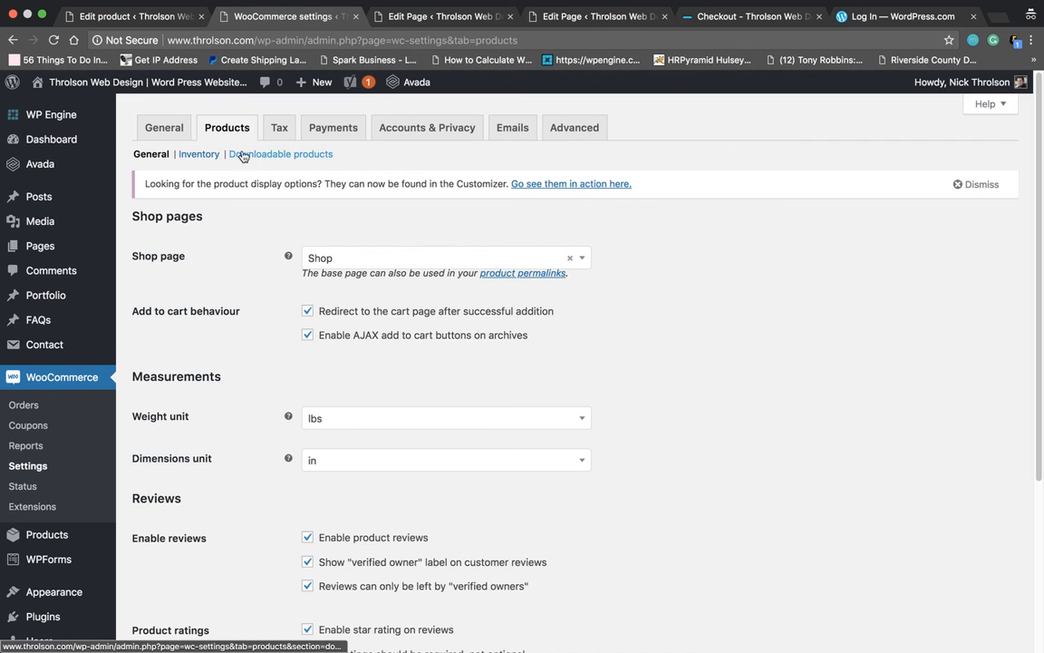
left_click(201, 155)
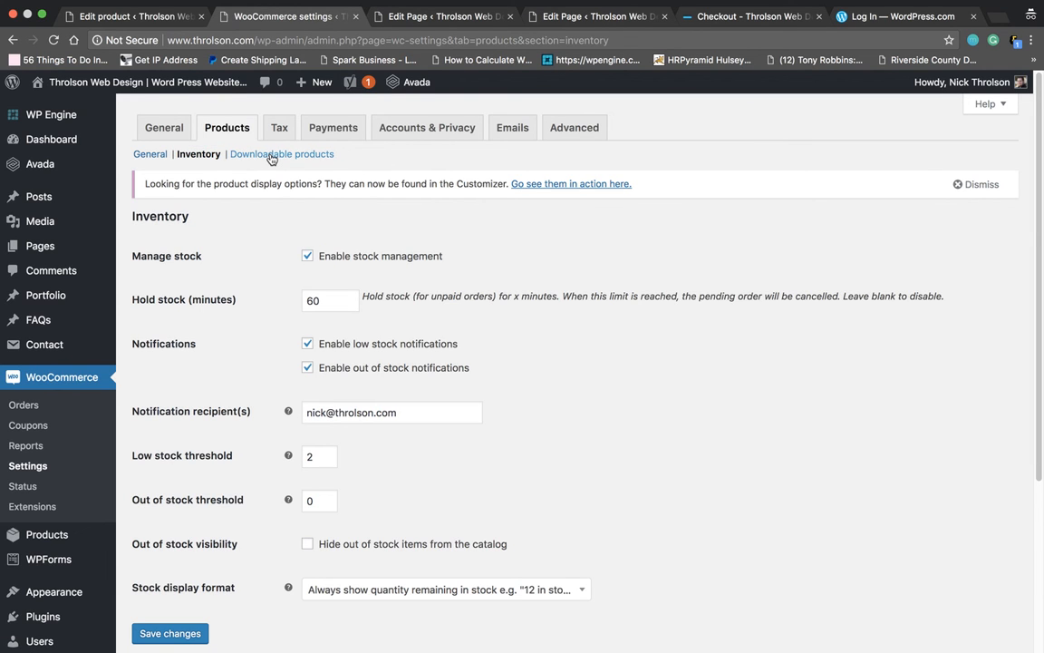
left_click(270, 156)
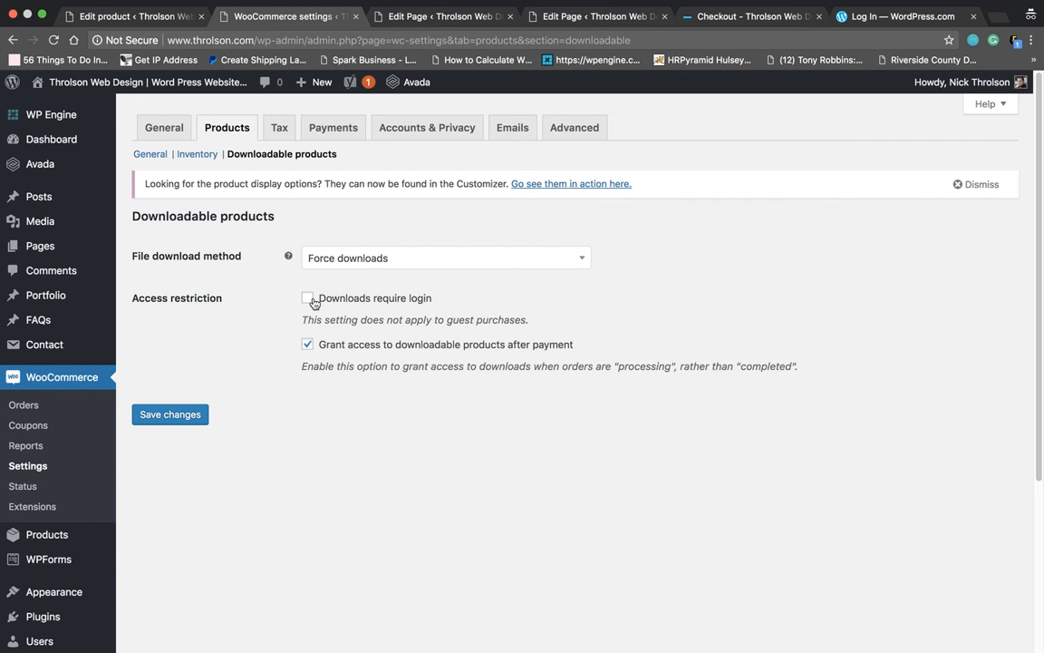
- Browse the featured WooCommerce extensions and examine what they offer and their prices
left_click(33, 516)
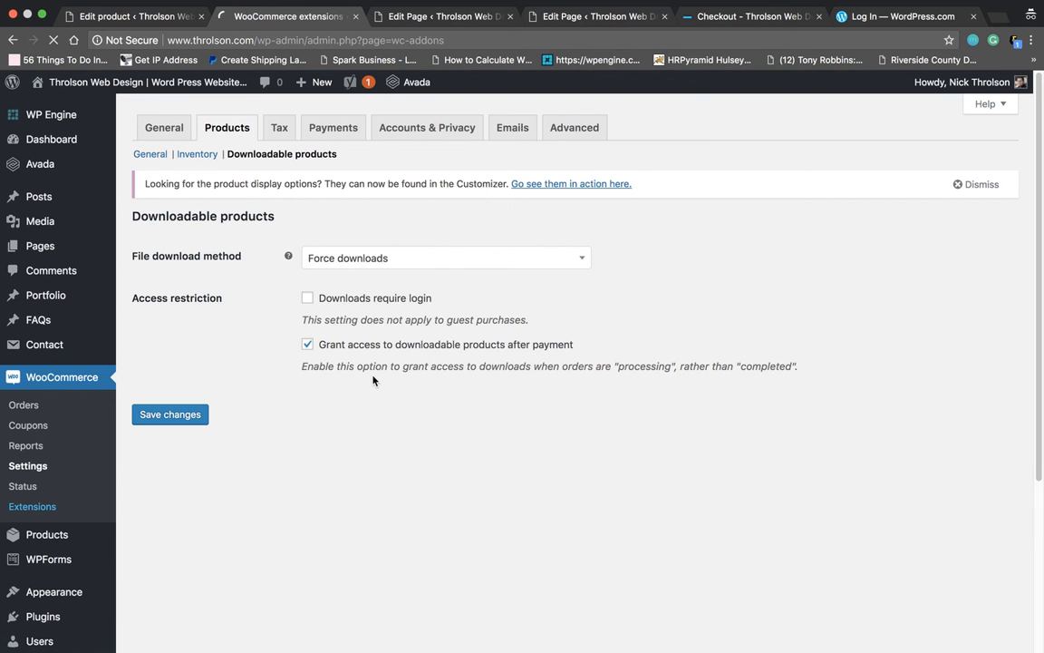
scroll(515, 408, "down", 5)
scroll(518, 393, "up", 3)
scroll(518, 393, "down", 6)
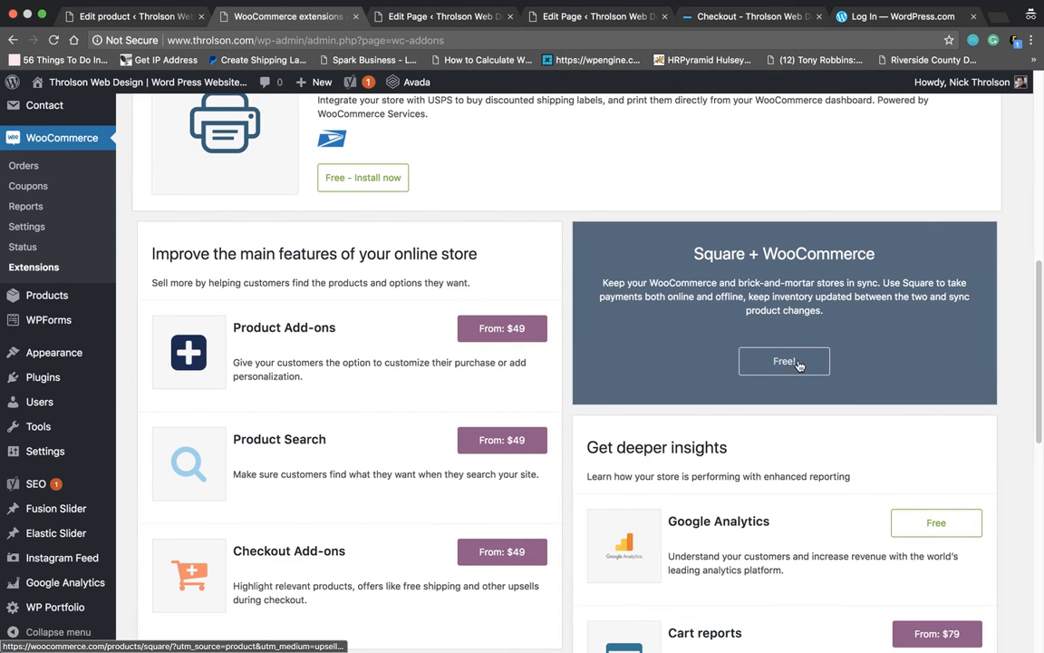
scroll(729, 450, "down", 3)
scroll(730, 440, "up", 5)
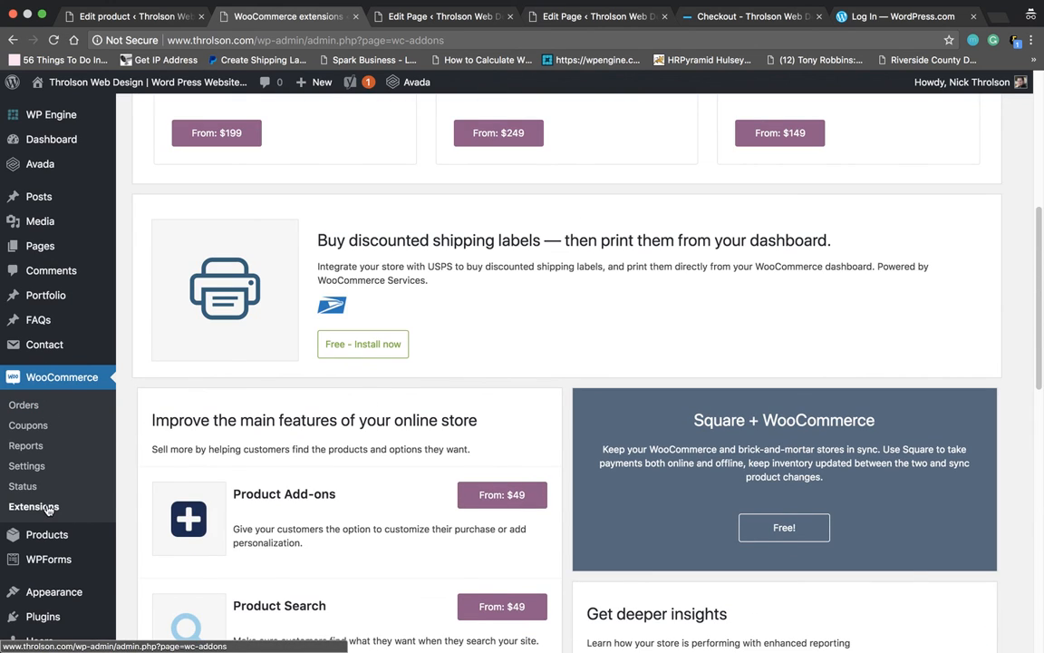
scroll(598, 349, "up", 4)
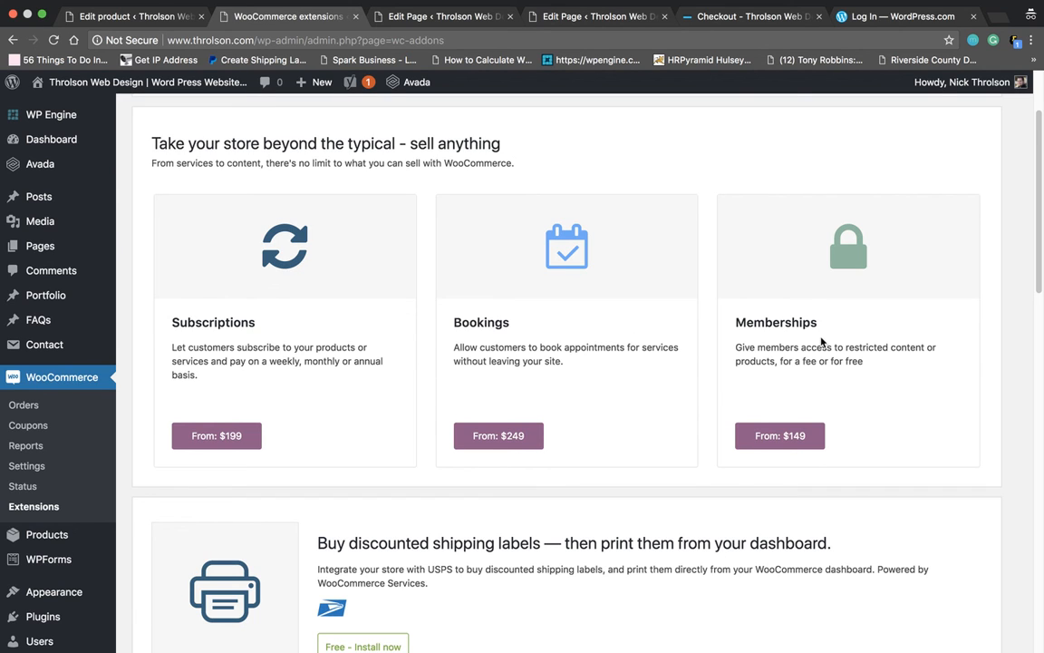
scroll(668, 380, "up", 2)
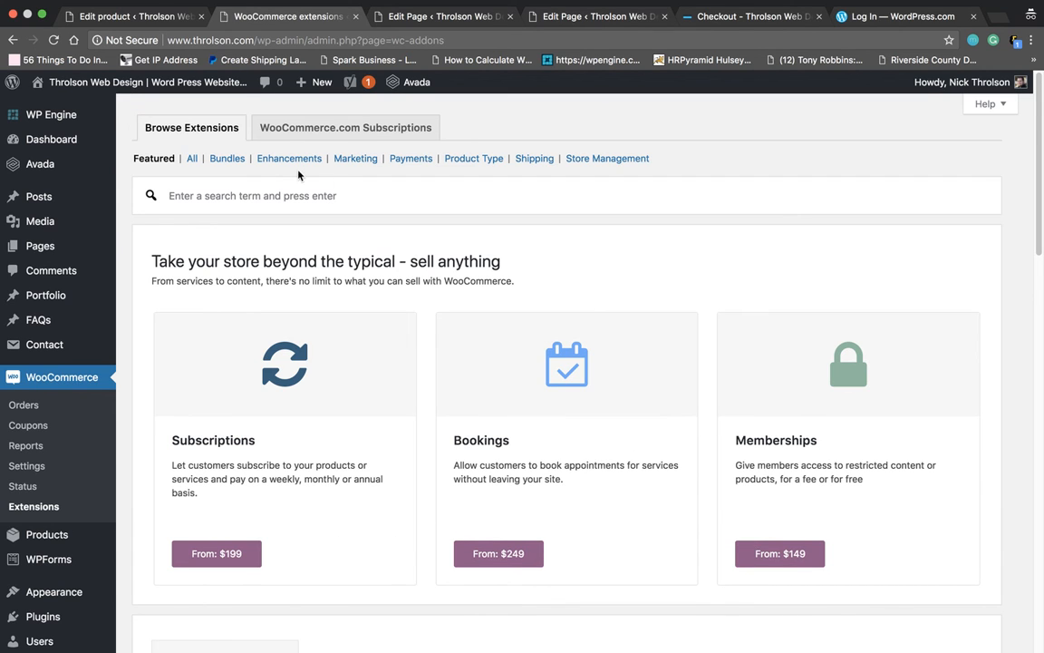